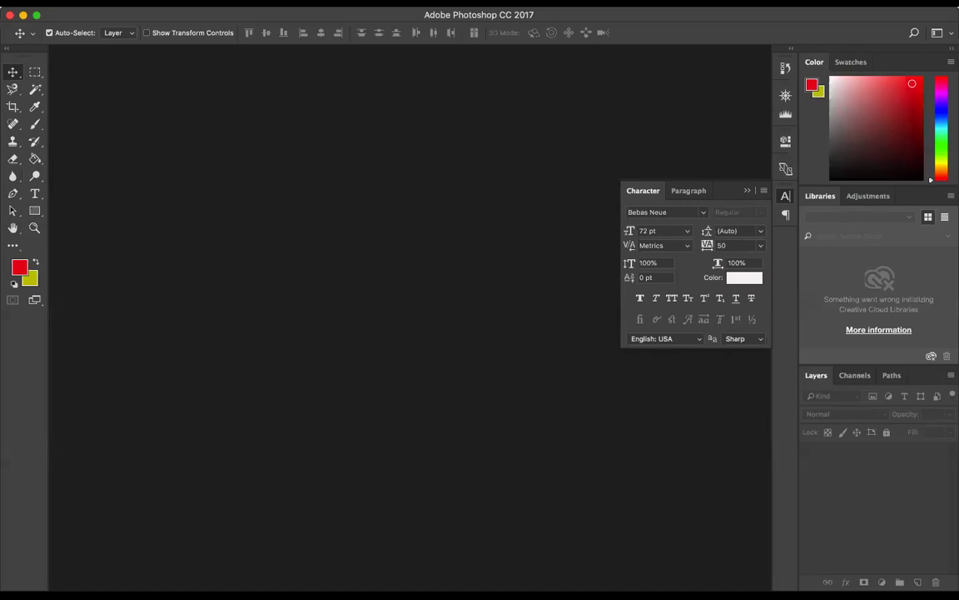
# Open the Window menu to list the available panels and workspaces
pyautogui.click(424, 2)
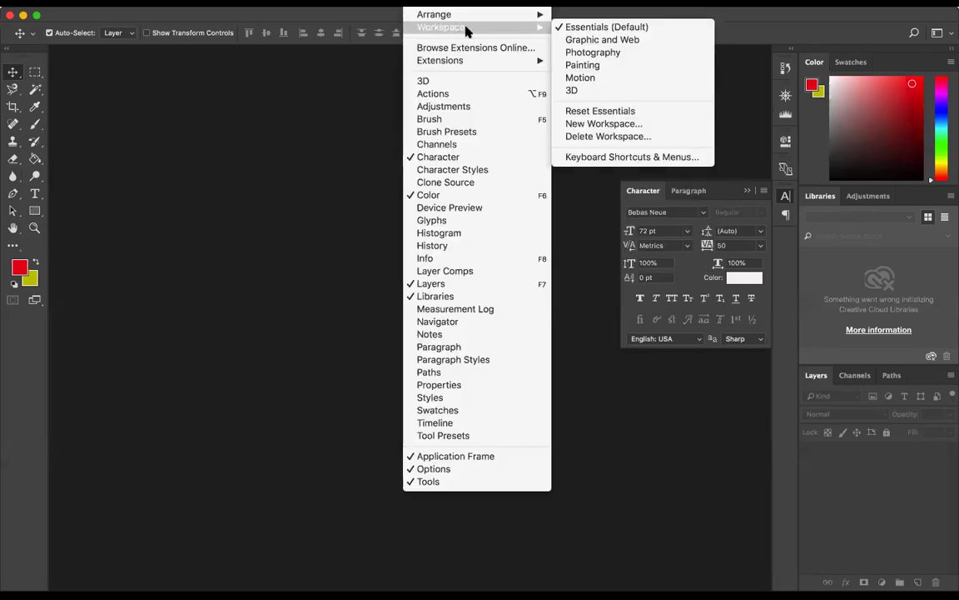
pyautogui.click(340, 58)
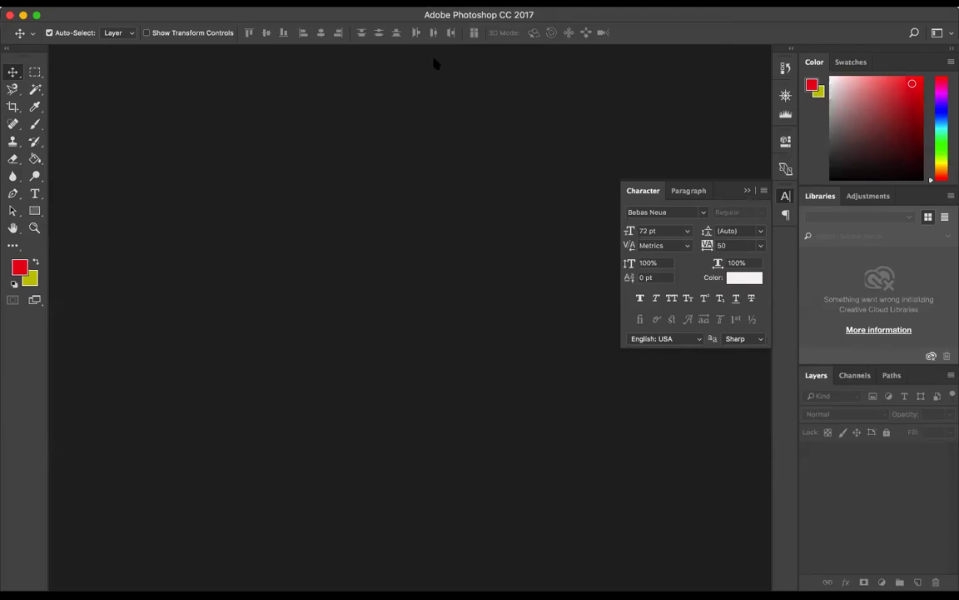
pyautogui.click(389, 13)
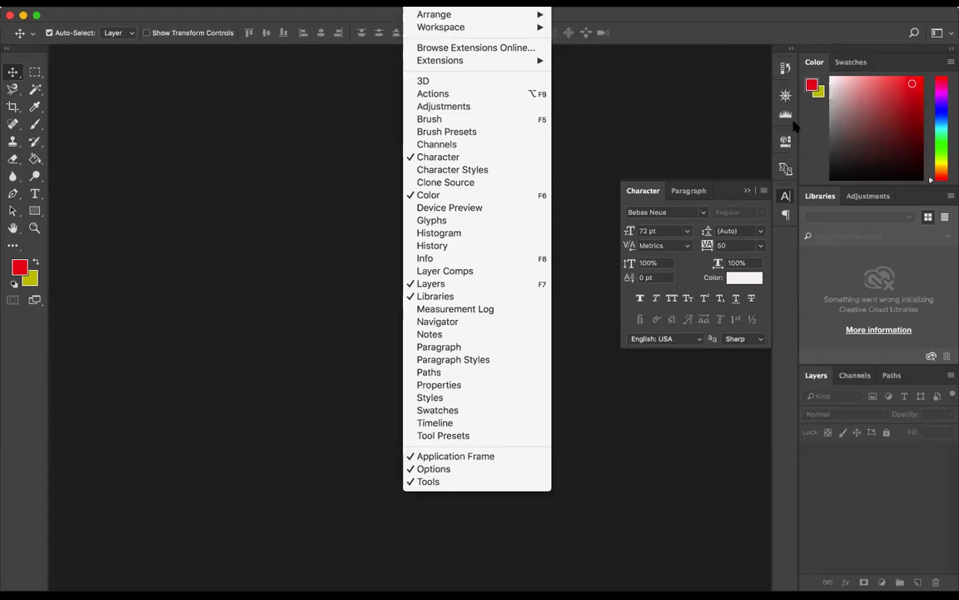
pyautogui.click(645, 154)
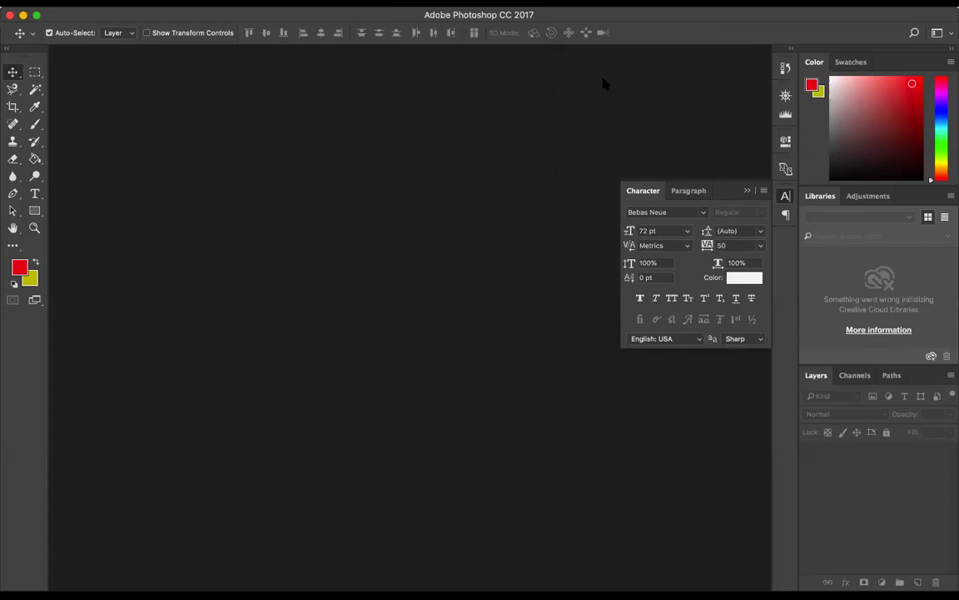
pyautogui.click(483, 8)
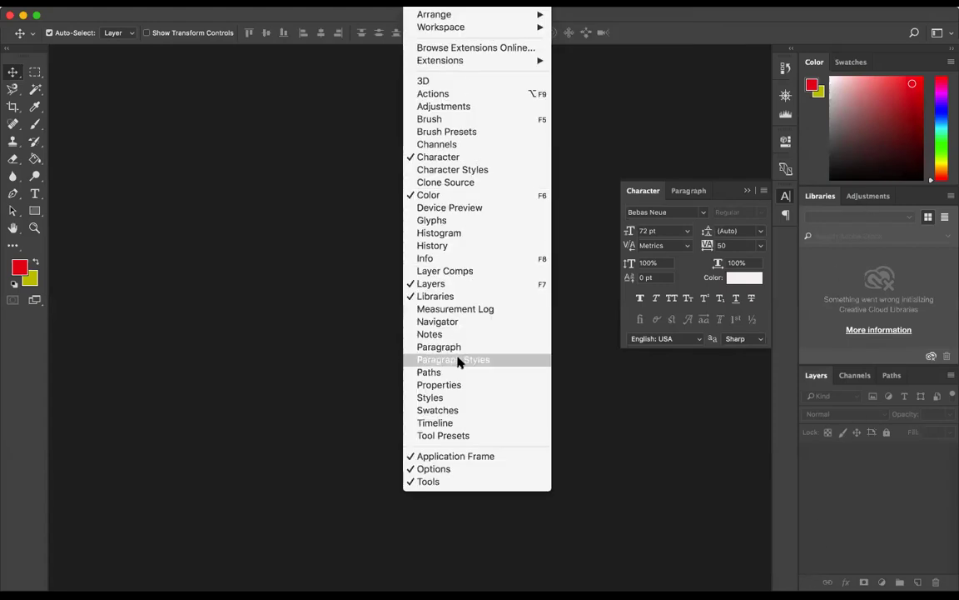
pyautogui.click(289, 190)
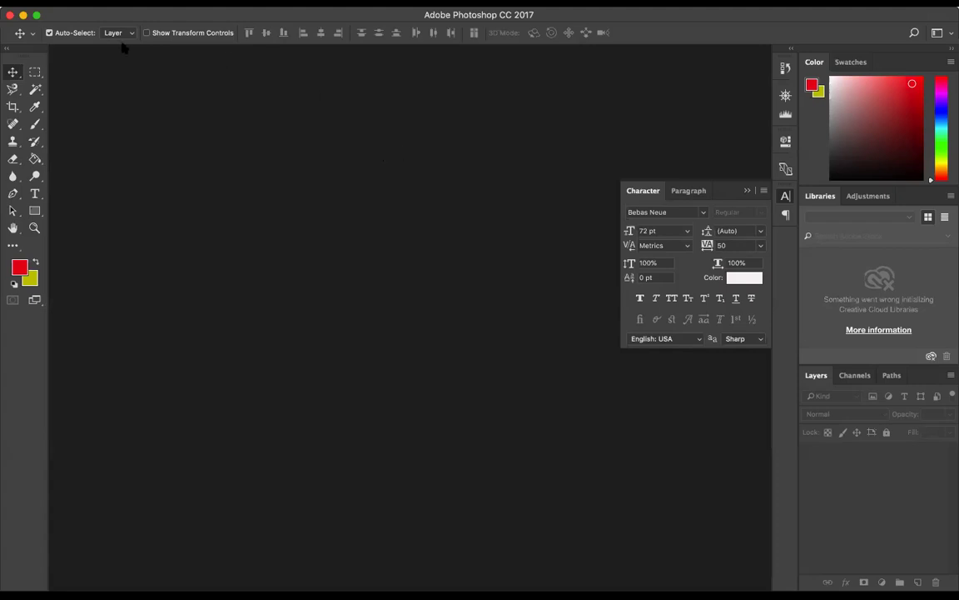
# Start a new document and pick the Print Letter preset (8.5 × 11 in, 300 ppi)
pyautogui.click(123, 2)
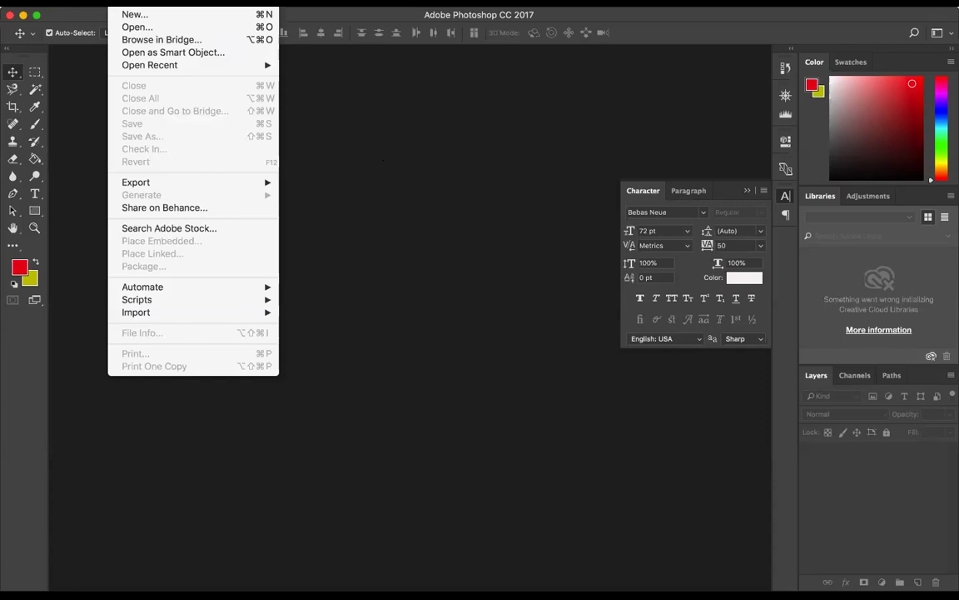
pyautogui.click(127, 15)
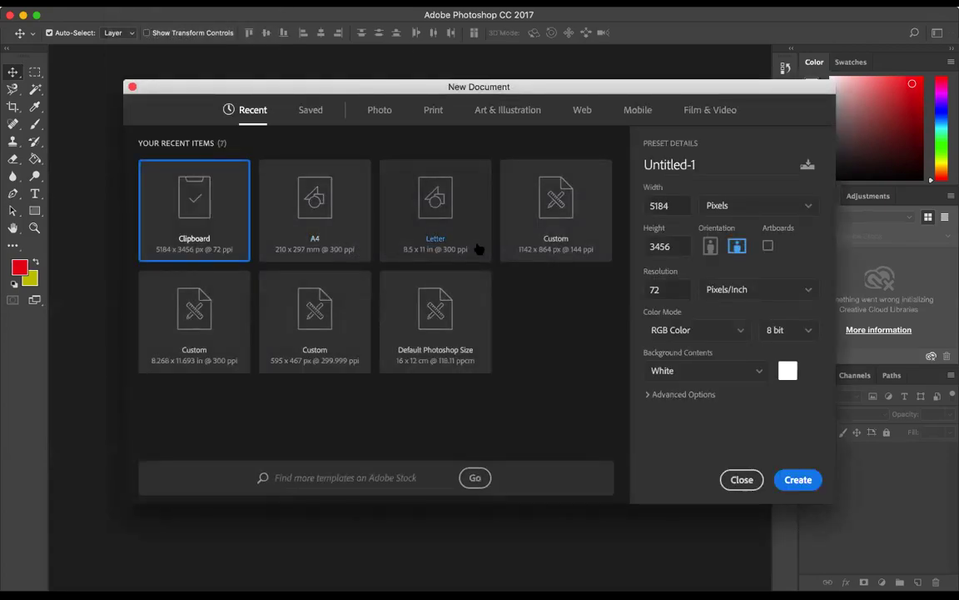
pyautogui.click(433, 109)
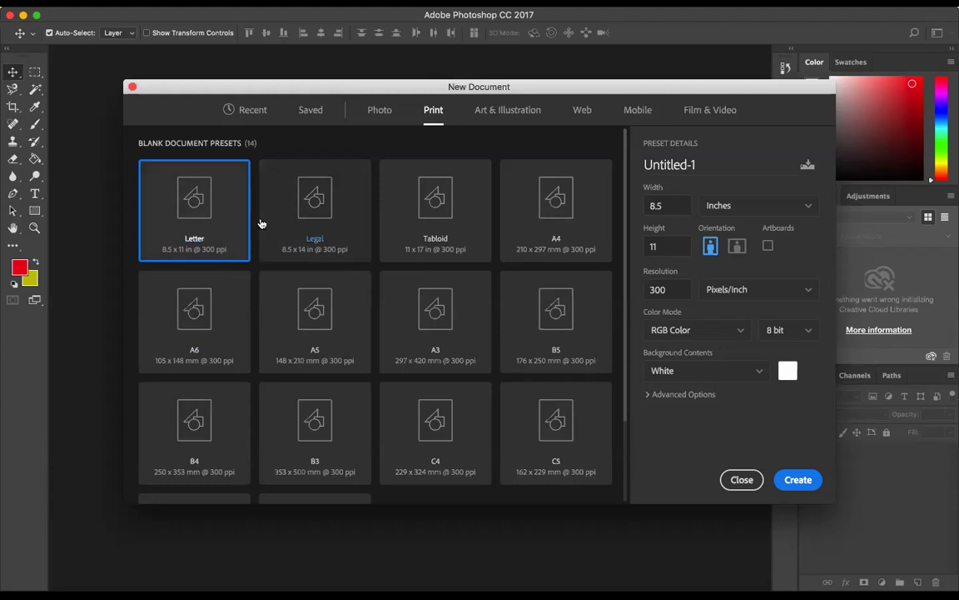
# Keep the page in portrait orientation and create the blank Letter document Untitled-1
pyautogui.click(736, 246)
pyautogui.click(711, 247)
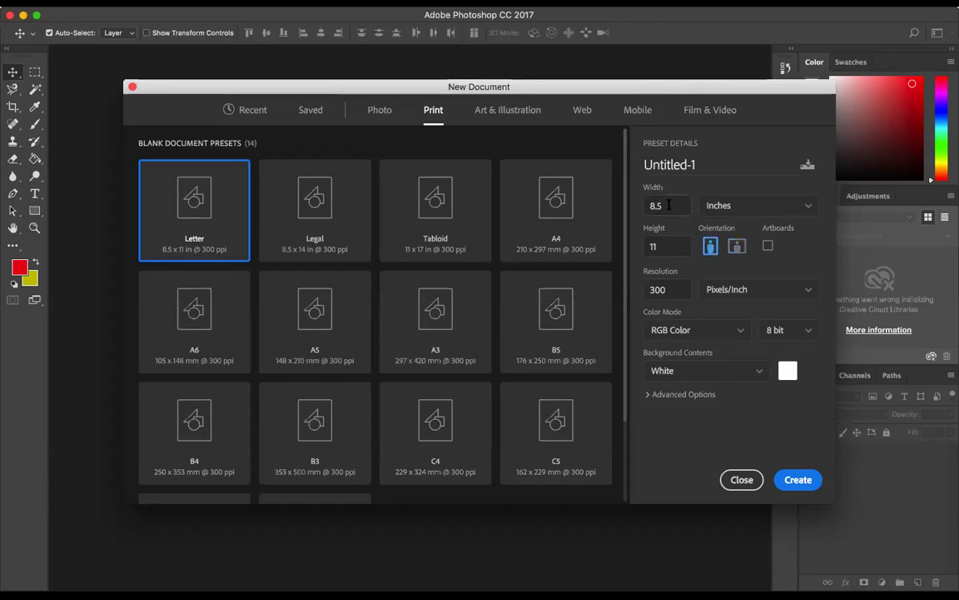
pyautogui.click(805, 483)
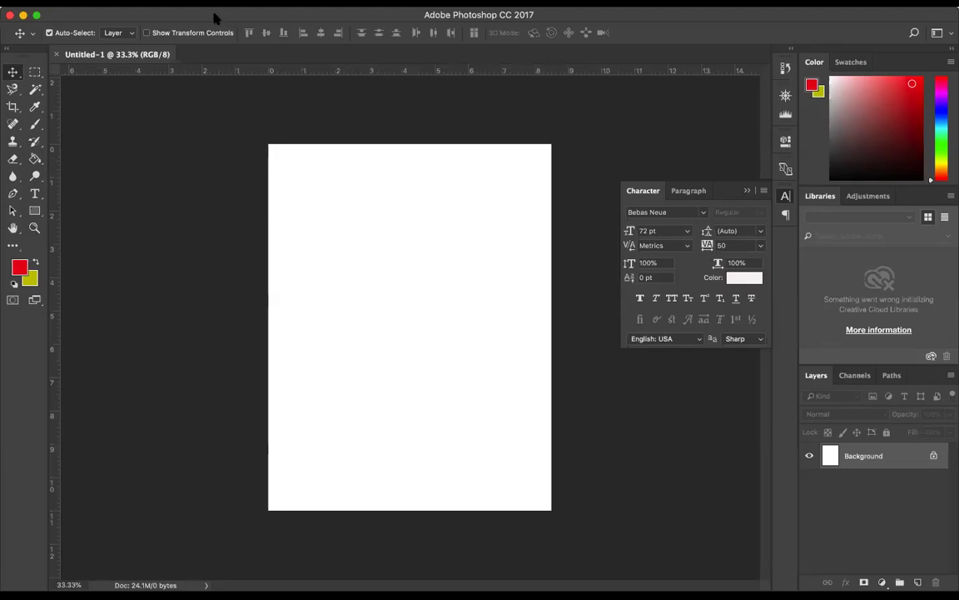
# Open the baseball batter JPG as a second document tab beside Untitled-1
pyautogui.click(125, 2)
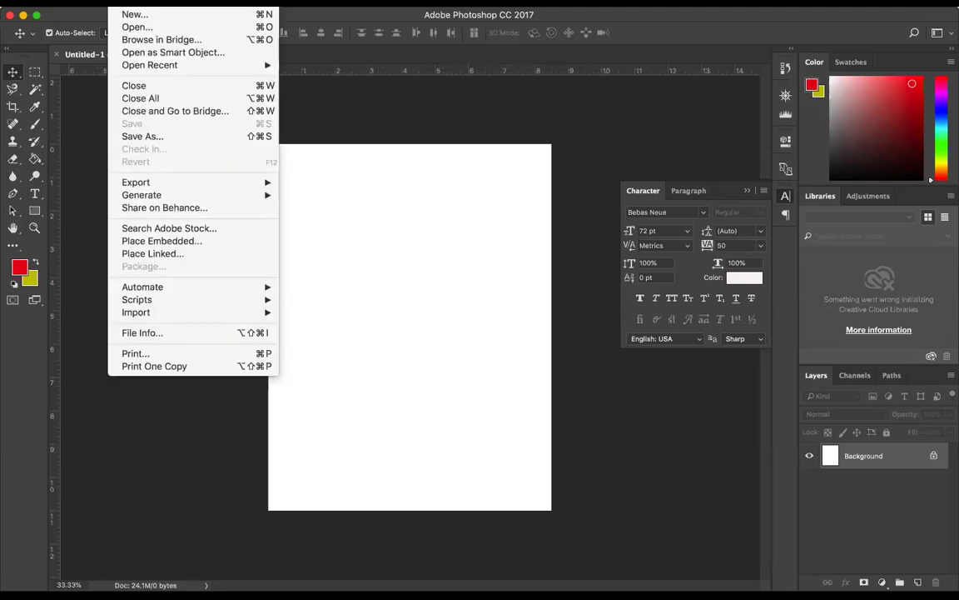
pyautogui.click(125, 27)
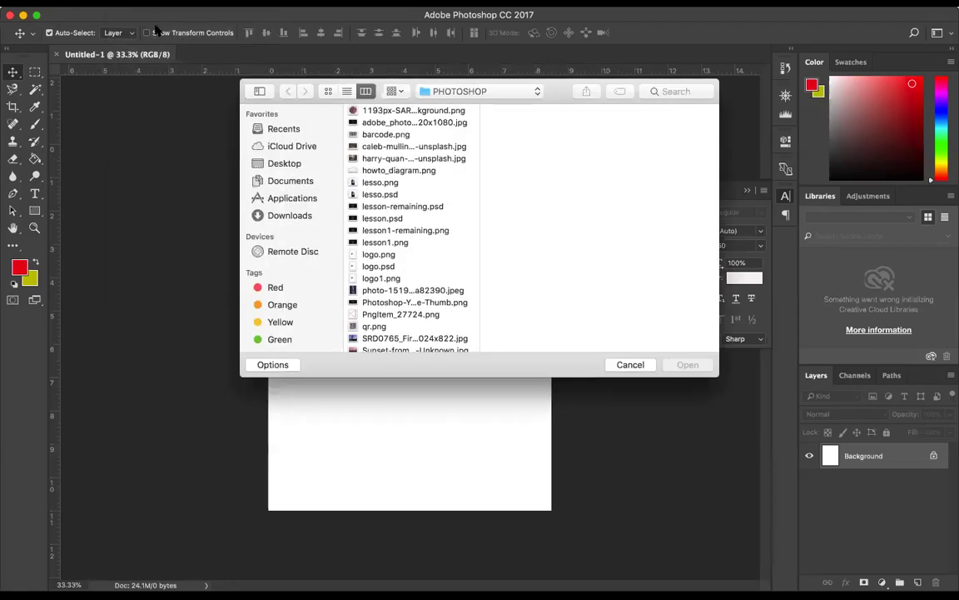
pyautogui.click(405, 158)
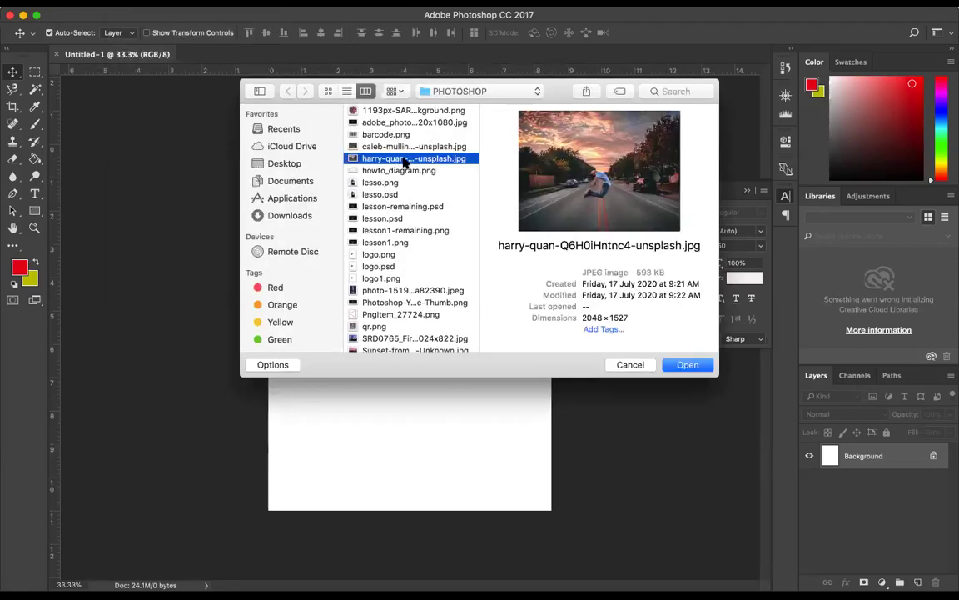
pyautogui.click(392, 147)
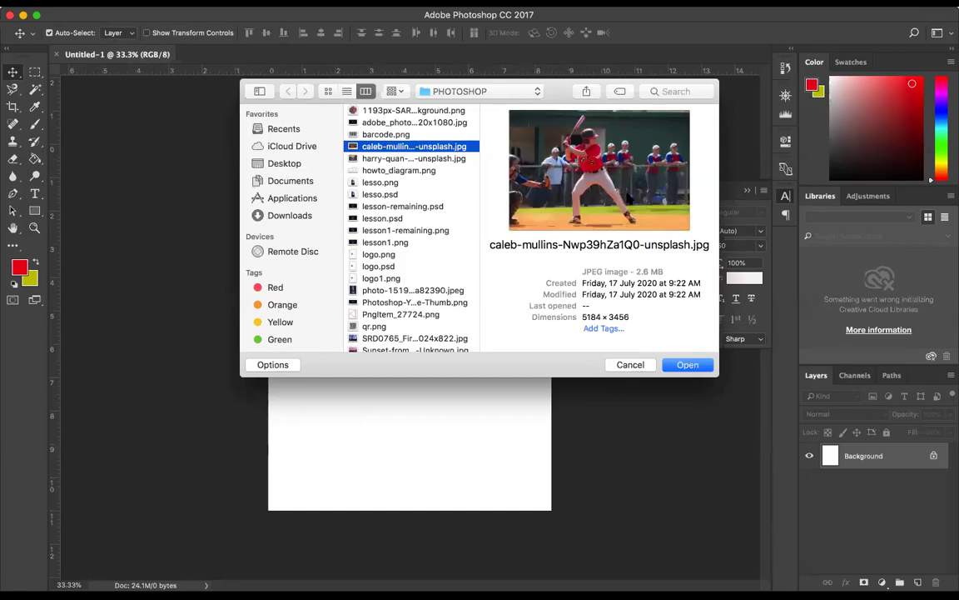
pyautogui.click(696, 366)
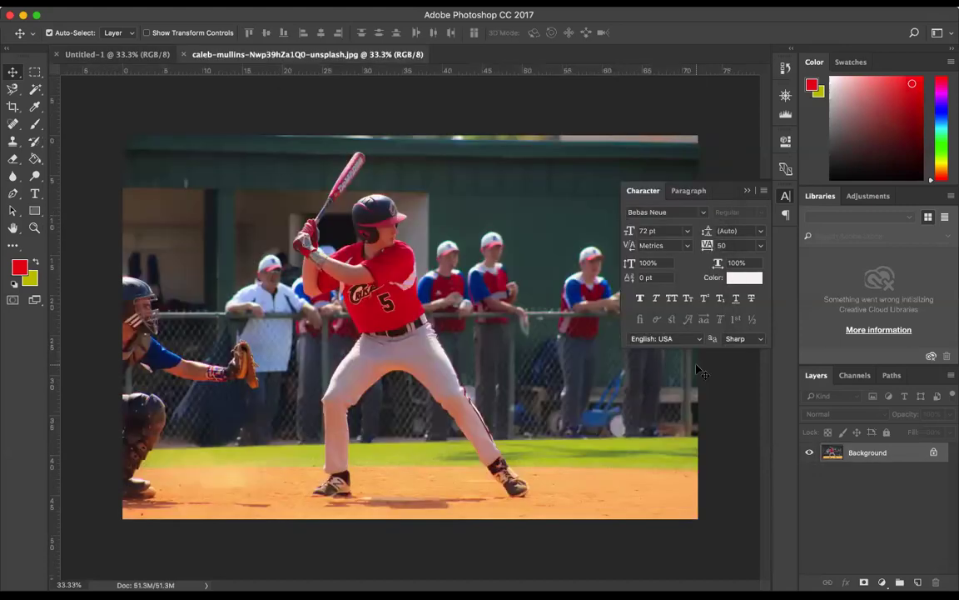
pyautogui.click(116, 54)
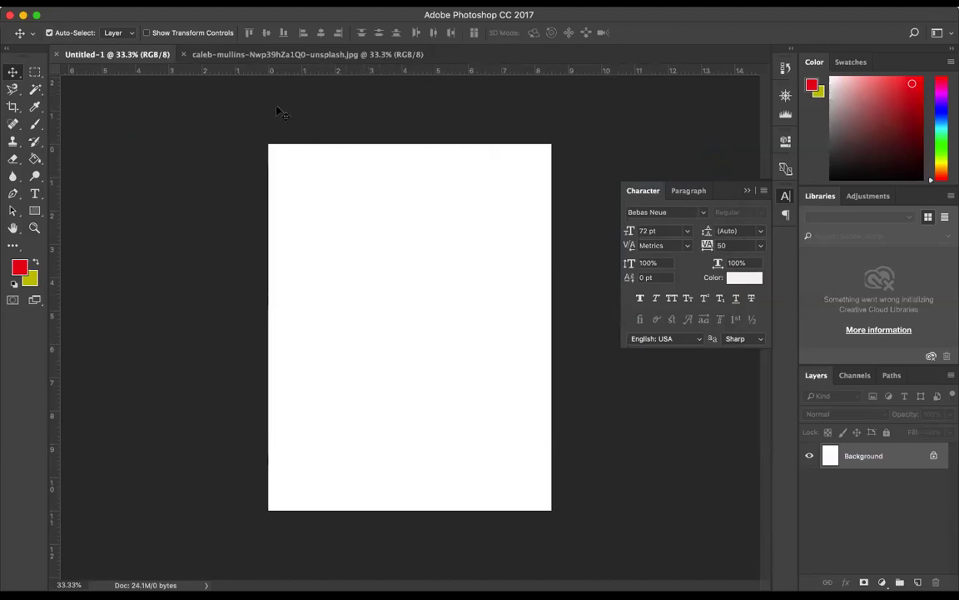
pyautogui.click(270, 55)
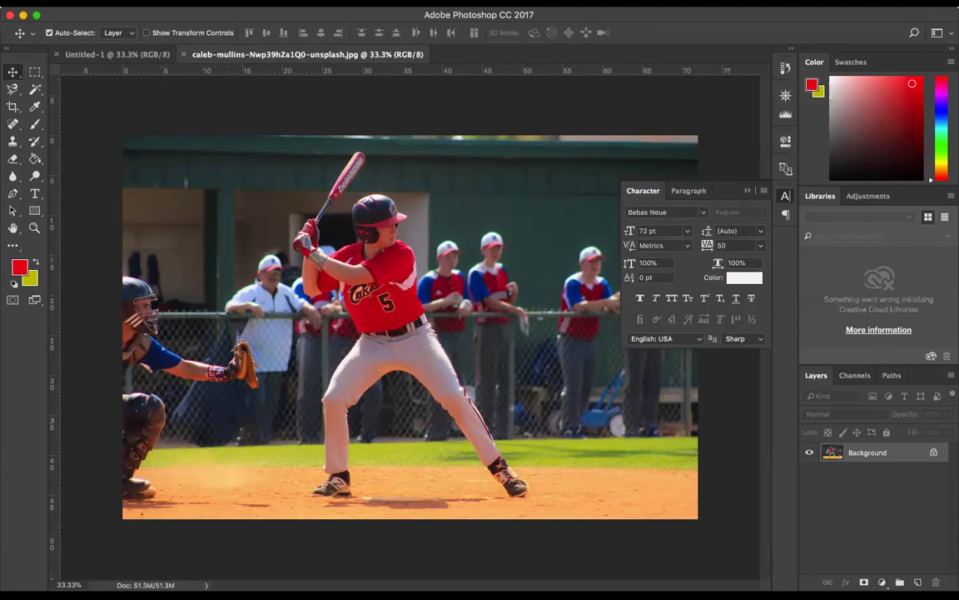
pyautogui.click(425, 3)
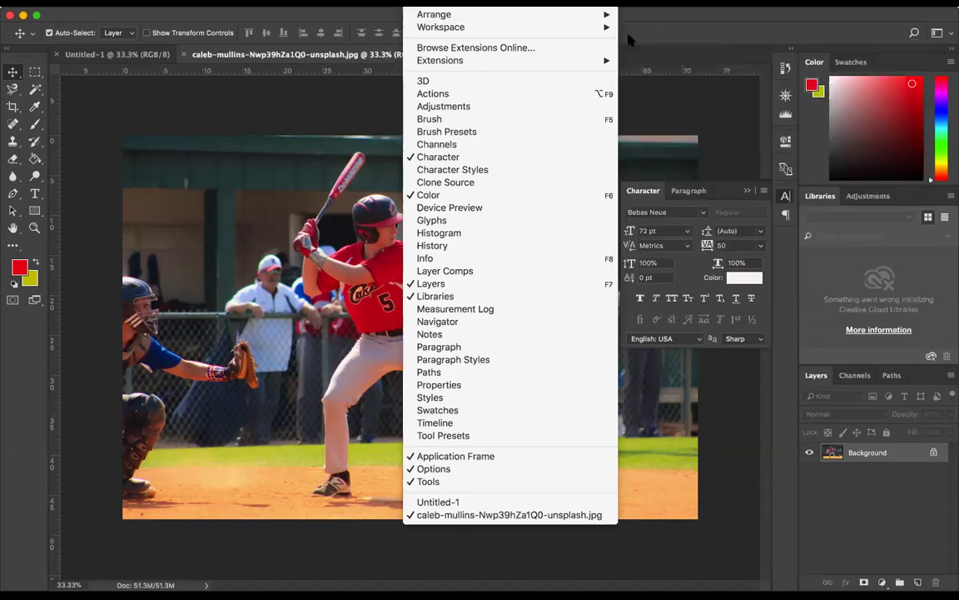
# Tile documents 2-up vertical, drag the batter photo onto Untitled-1, then consolidate all to tabs
pyautogui.moveTo(466, 15)
pyautogui.click(664, 58)
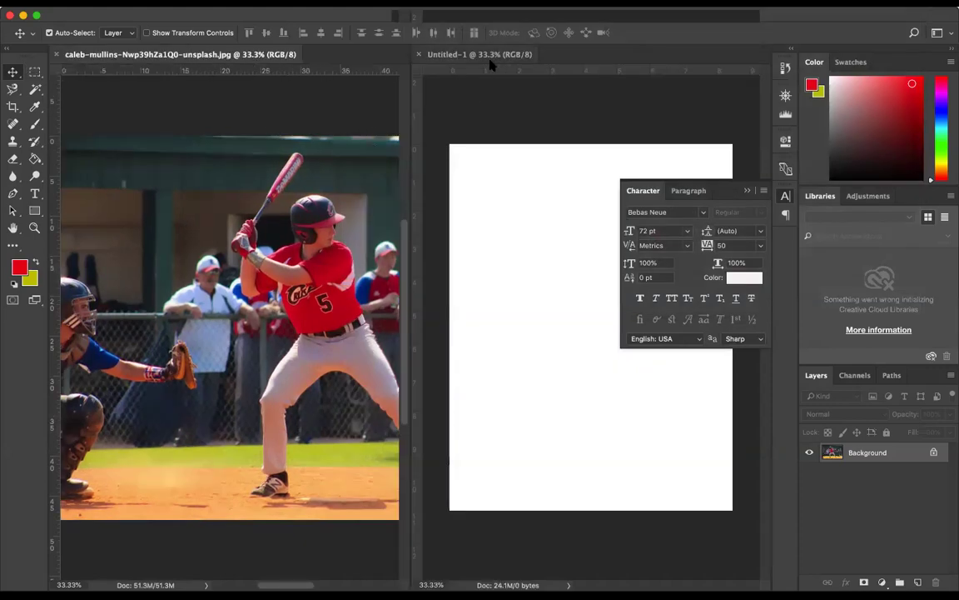
pyautogui.click(745, 192)
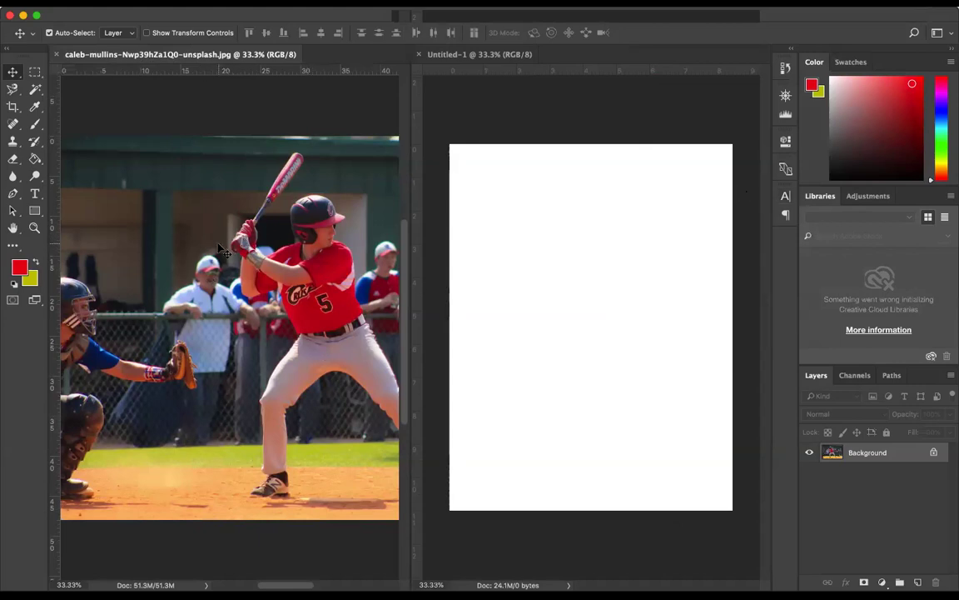
pyautogui.moveTo(221, 248); pyautogui.dragTo(524, 229)
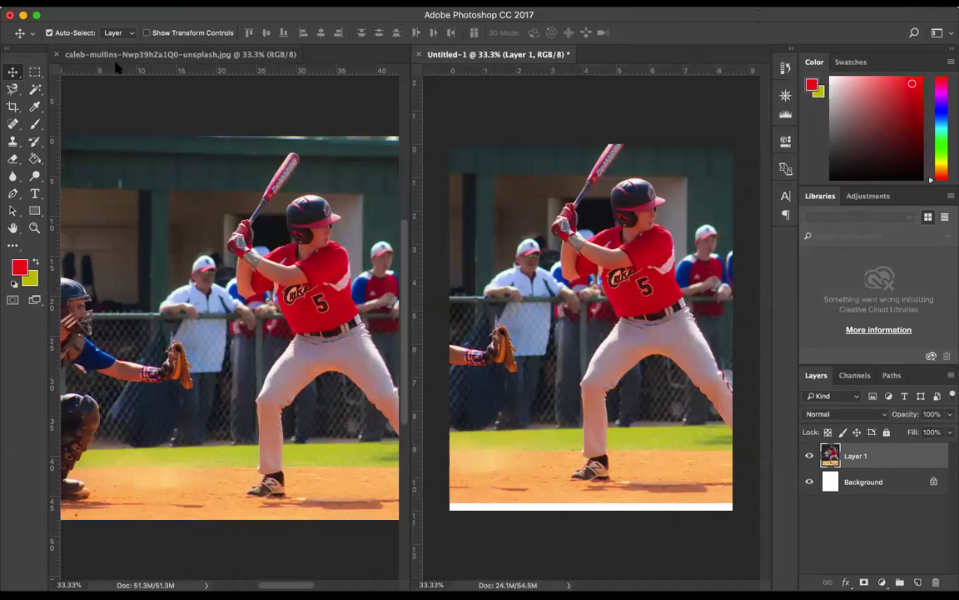
pyautogui.click(442, 3)
pyautogui.moveTo(467, 15)
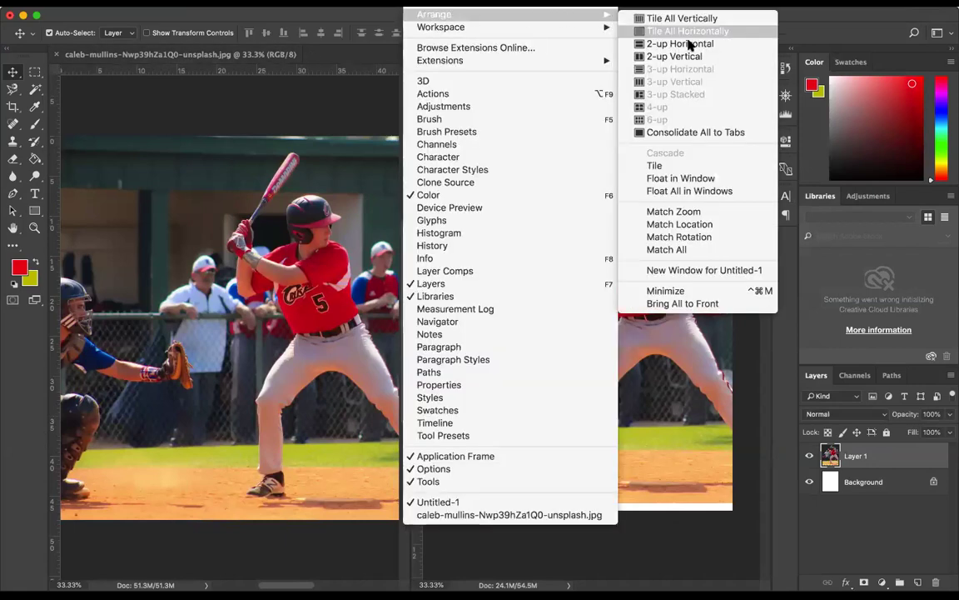
pyautogui.click(677, 133)
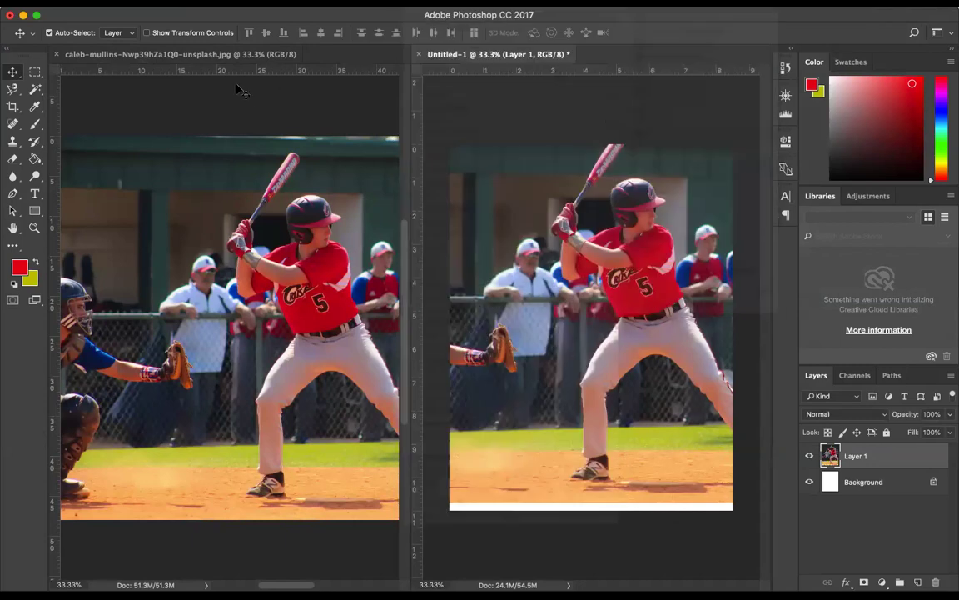
pyautogui.click(237, 56)
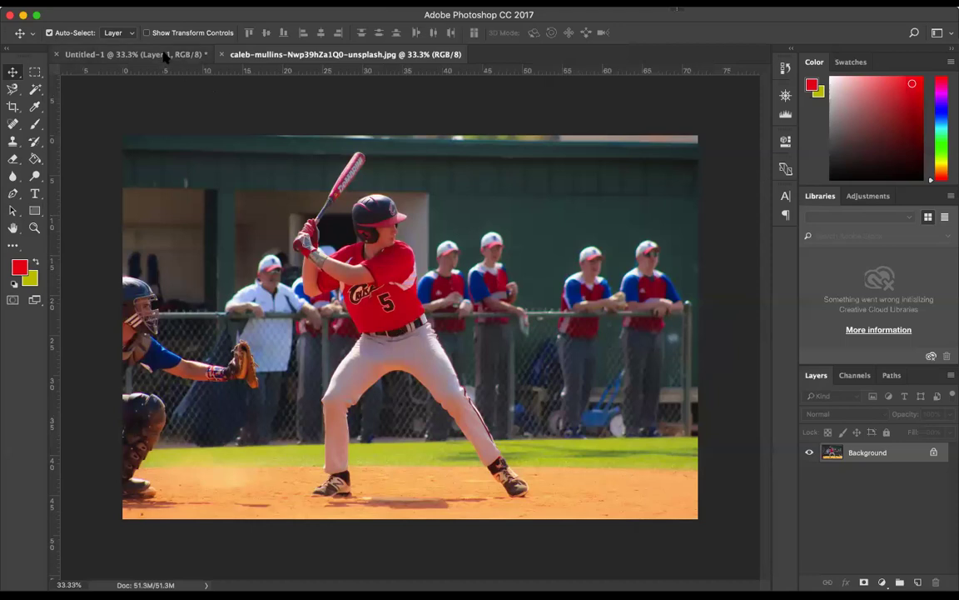
# Drop the batter photo into Untitled-1 as Layer 1, shift it left, then return to the original photo
pyautogui.moveTo(166, 56); pyautogui.dragTo(250, 76)
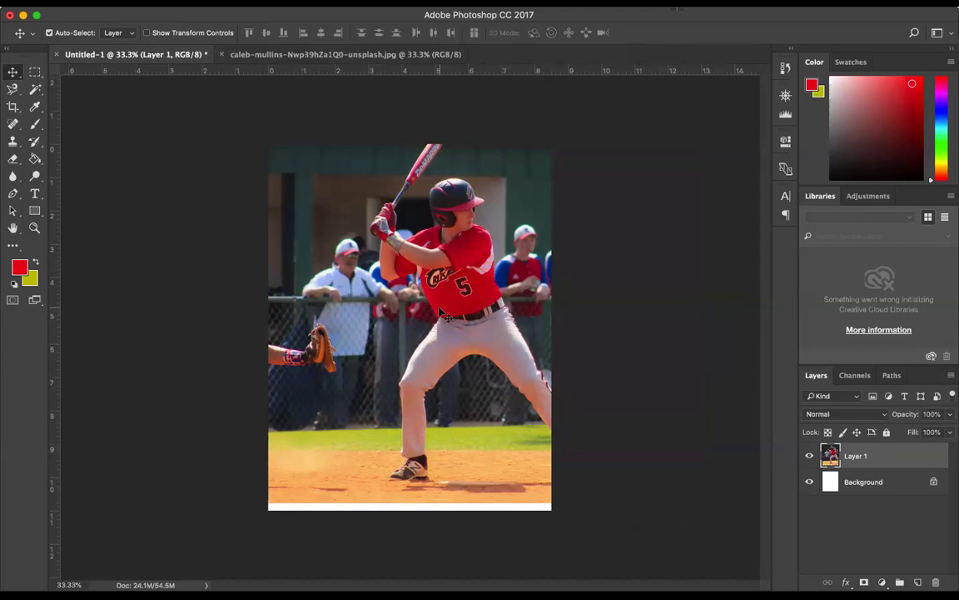
pyautogui.moveTo(396, 289)
pyautogui.mouseDown()
pyautogui.moveTo(224, 292)
pyautogui.moveTo(332, 302)
pyautogui.mouseUp()
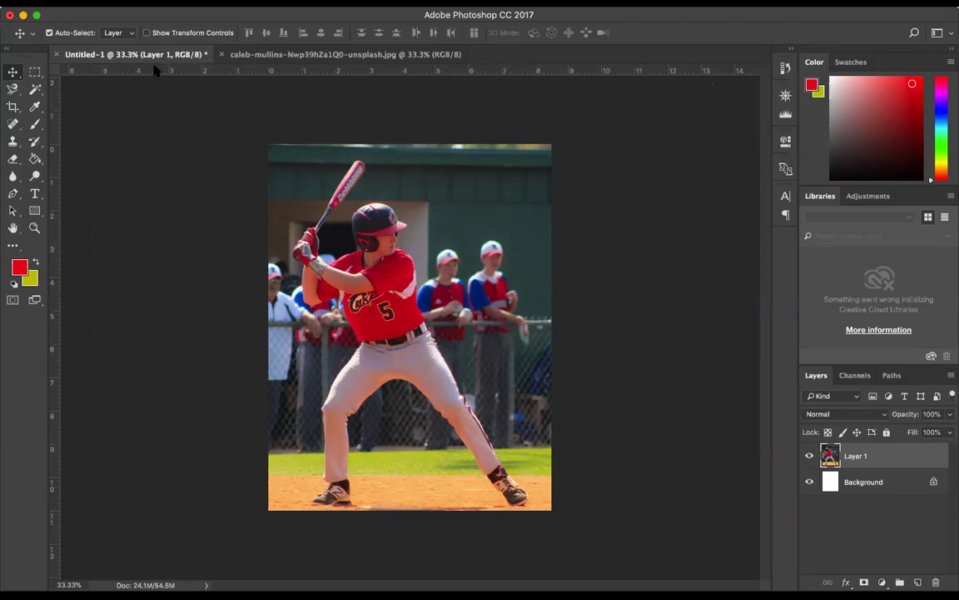
pyautogui.click(293, 55)
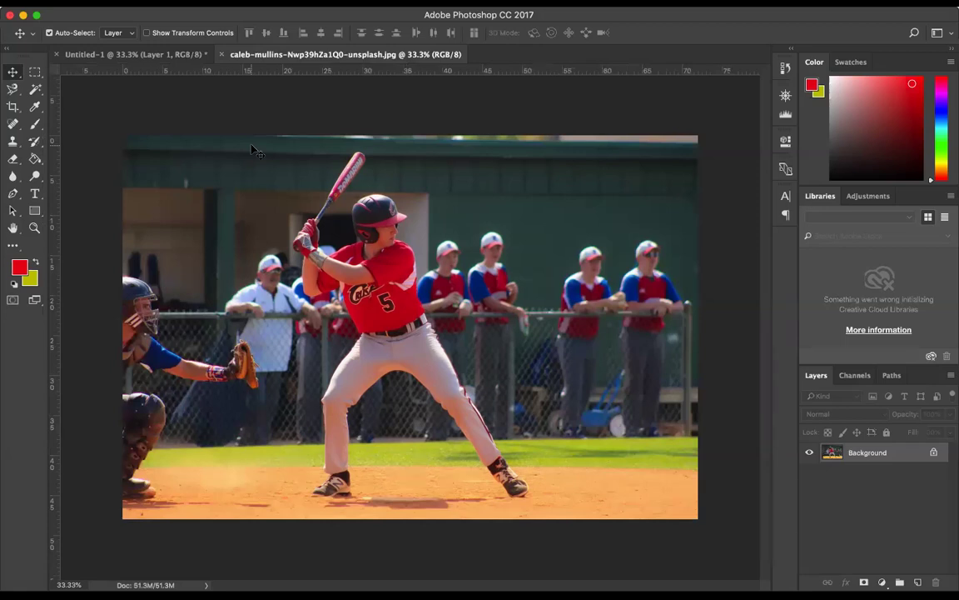
pyautogui.click(11, 107)
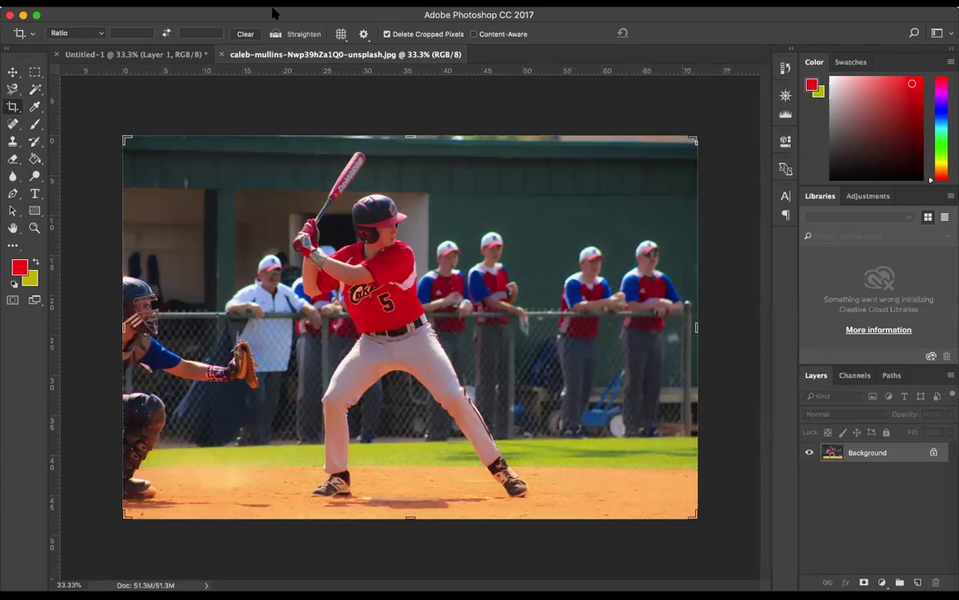
pyautogui.click(387, 1)
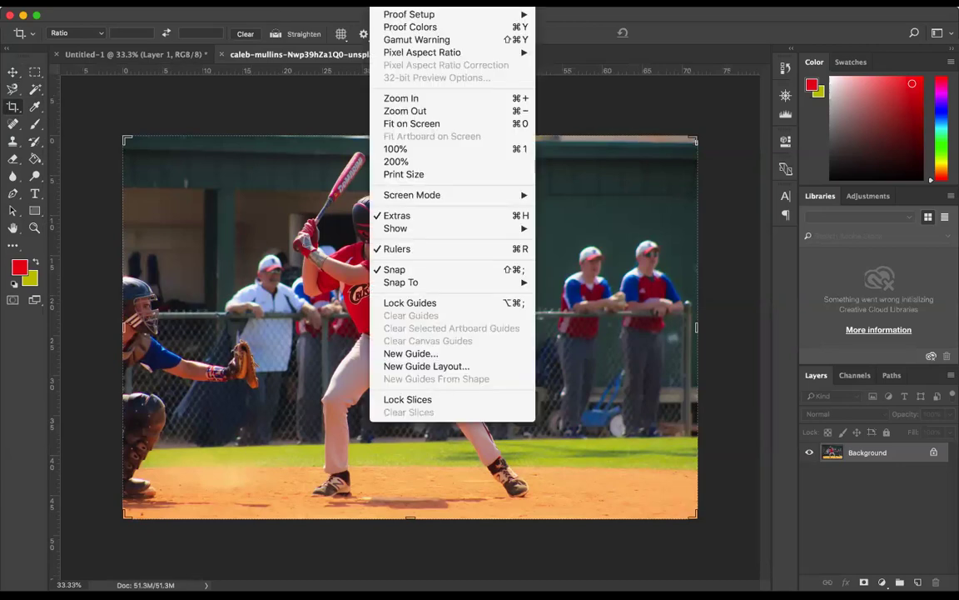
pyautogui.click(420, 250)
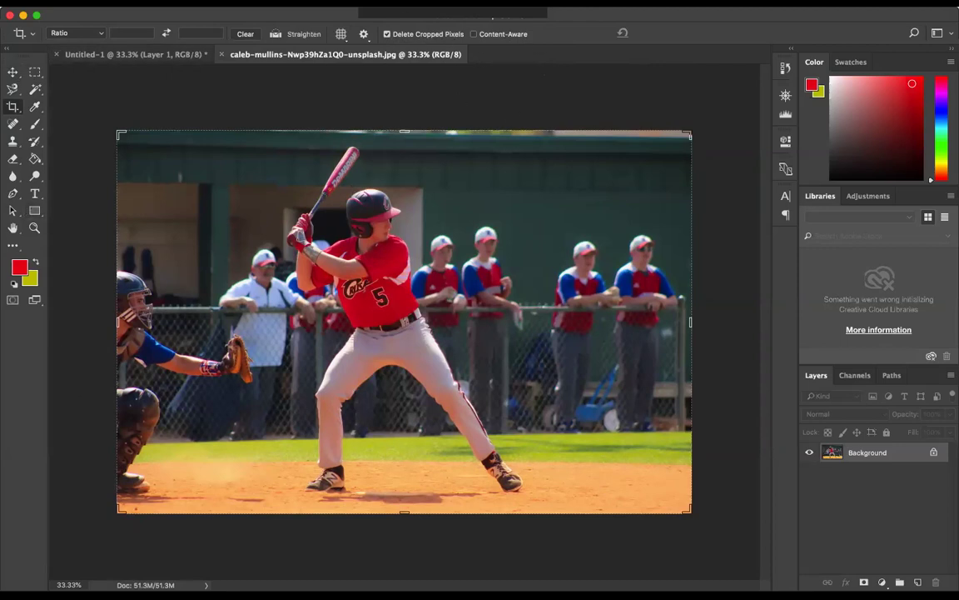
pyautogui.click(390, 3)
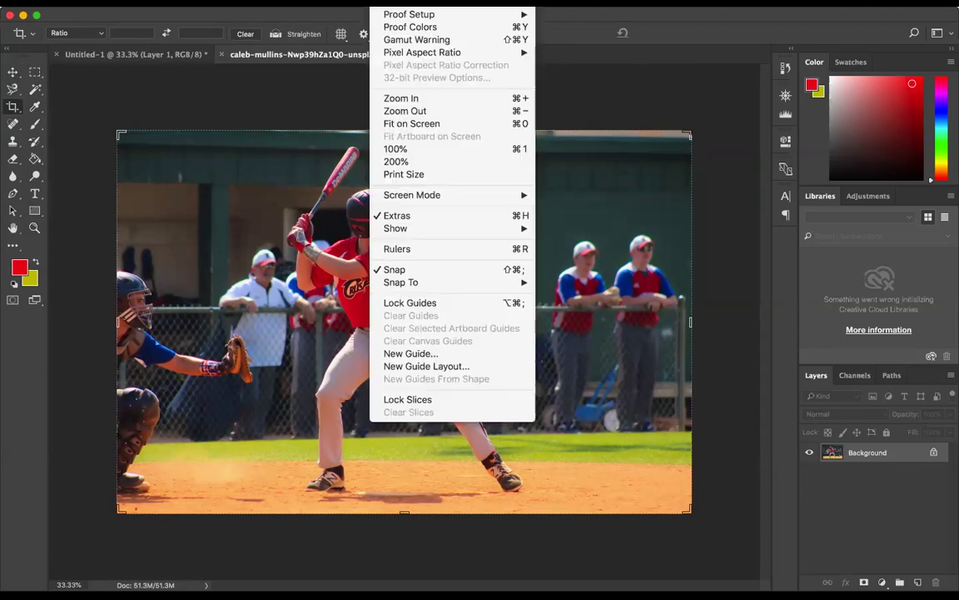
pyautogui.click(419, 249)
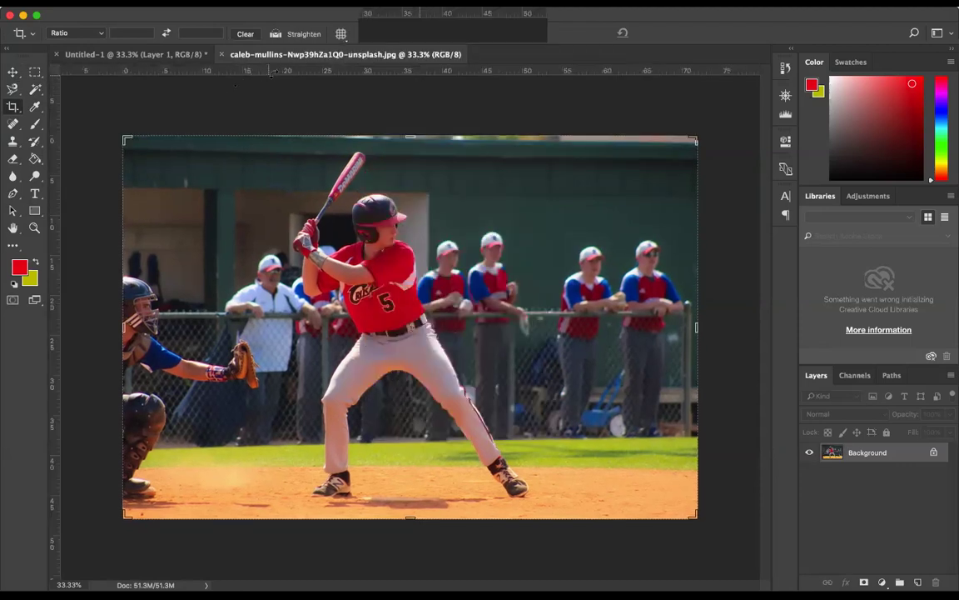
pyautogui.rightClick(313, 76)
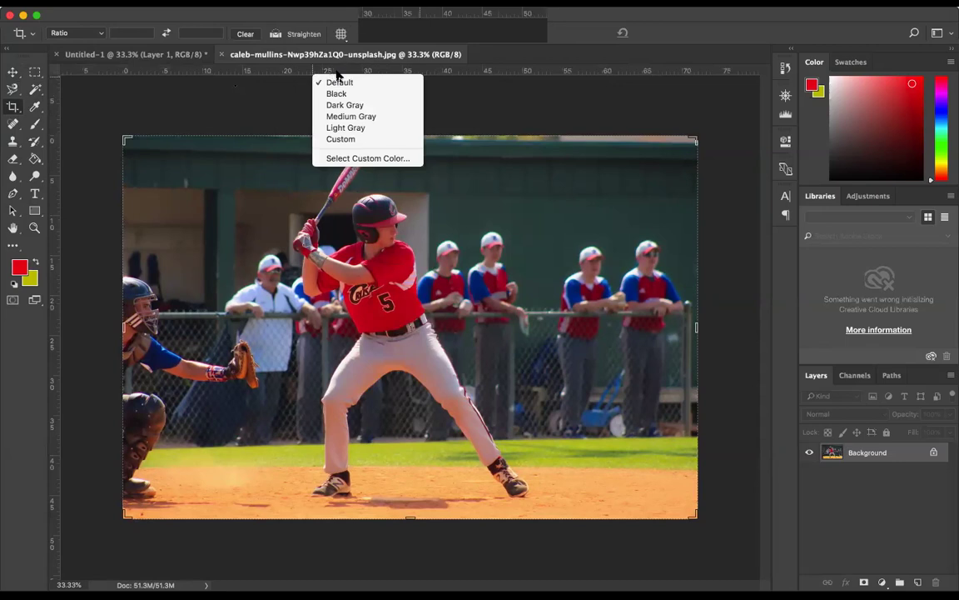
pyautogui.rightClick(451, 70)
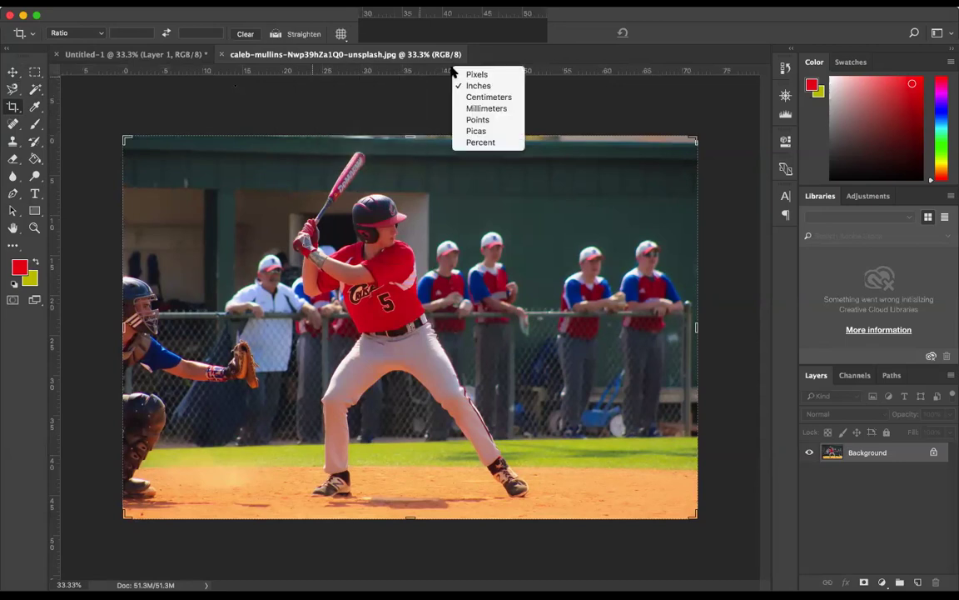
pyautogui.click(480, 142)
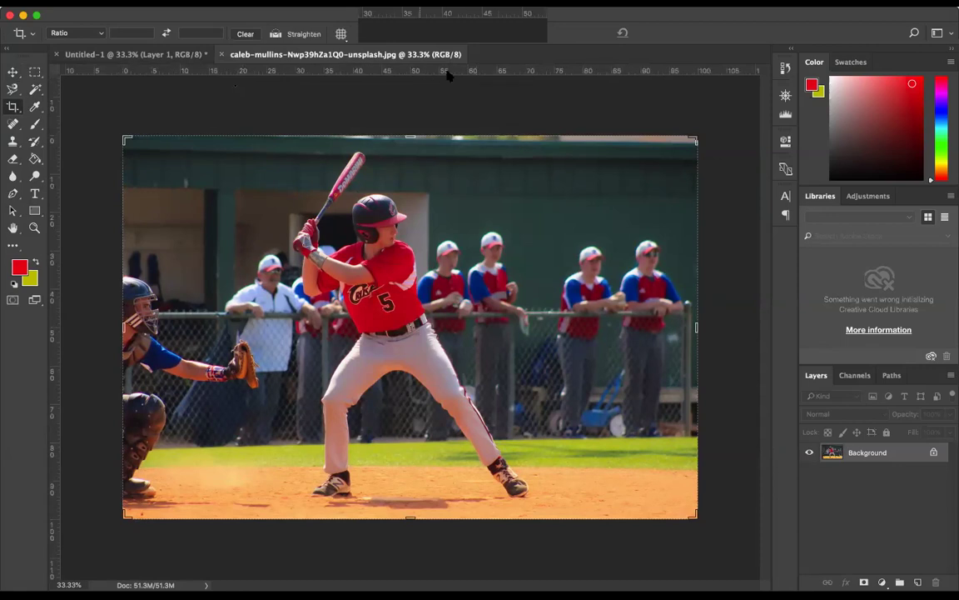
pyautogui.rightClick(447, 76)
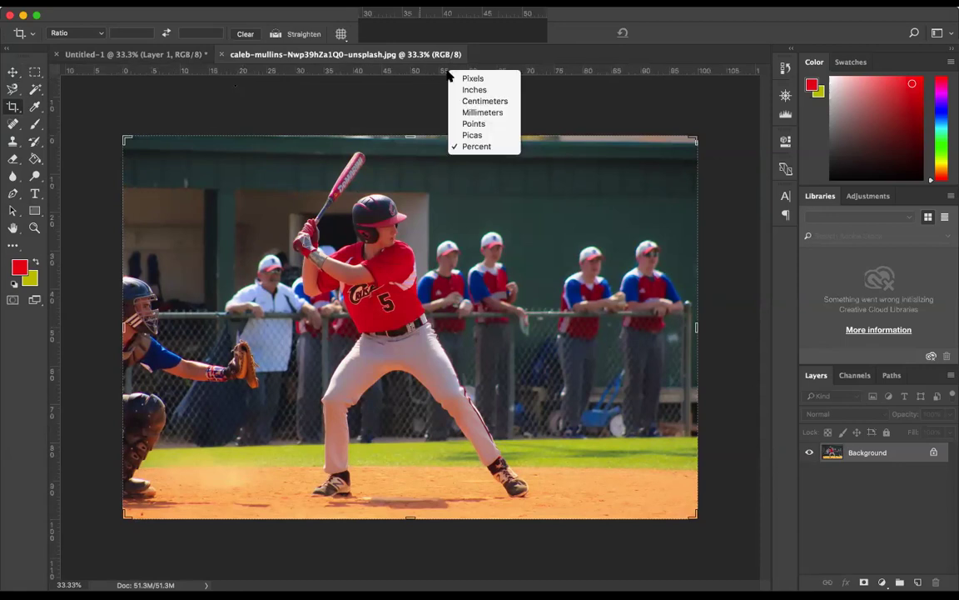
pyautogui.press('Escape')
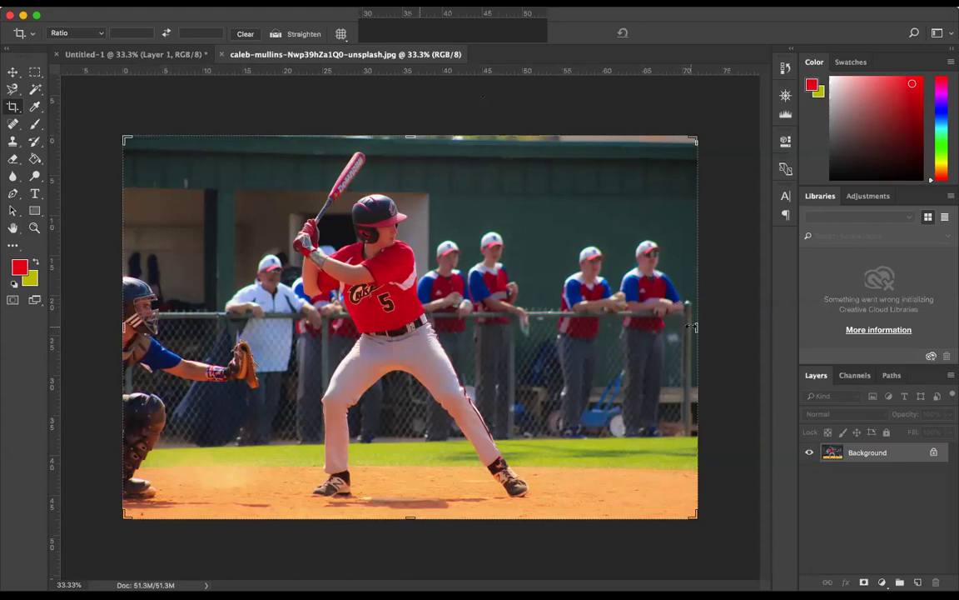
pyautogui.moveTo(696, 327)
pyautogui.mouseDown()
pyautogui.moveTo(529, 308)
pyautogui.moveTo(458, 287)
pyautogui.mouseUp()
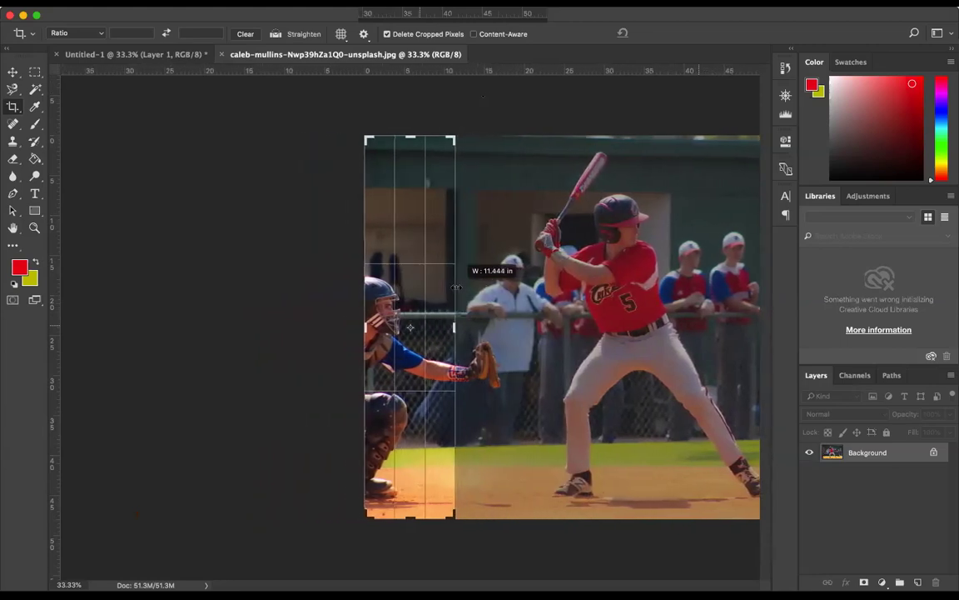
pyautogui.moveTo(458, 287); pyautogui.dragTo(456, 287)
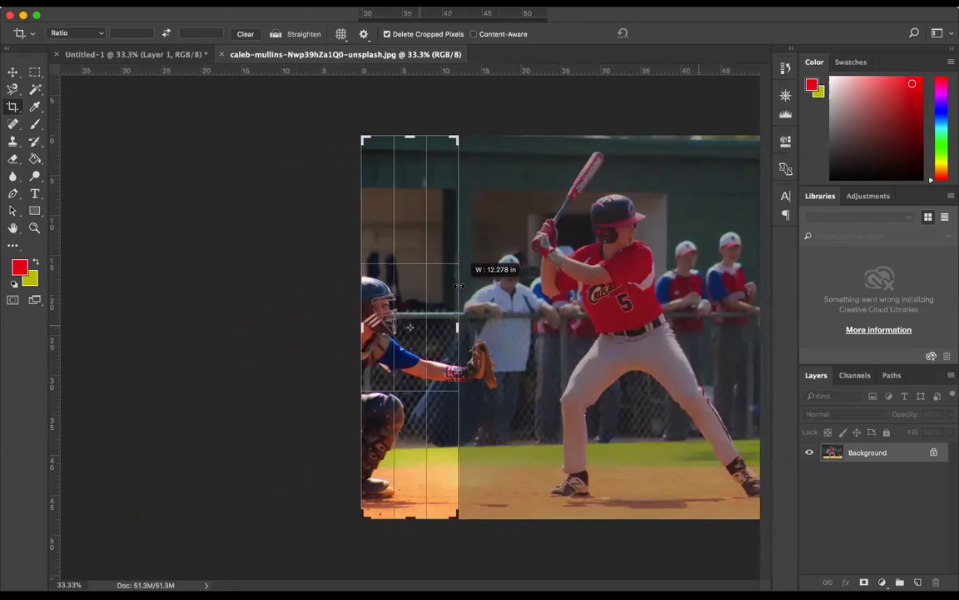
pyautogui.moveTo(456, 287); pyautogui.dragTo(457, 285)
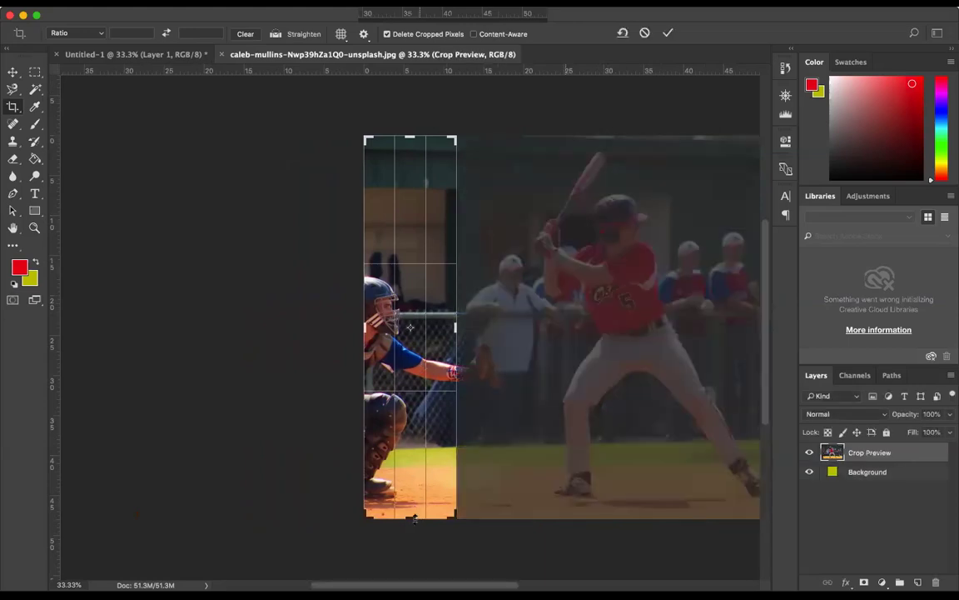
pyautogui.moveTo(411, 517); pyautogui.dragTo(407, 385)
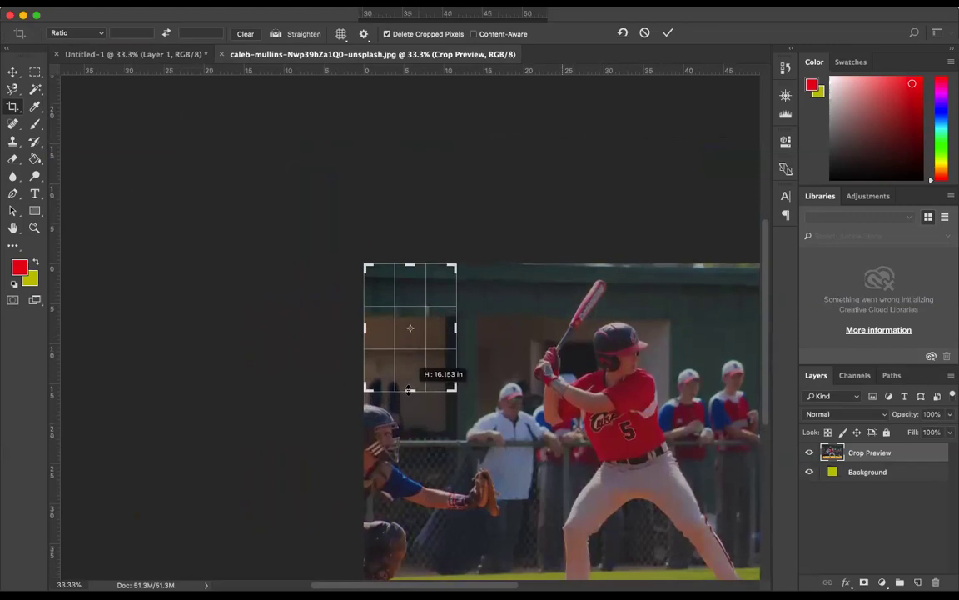
pyautogui.moveTo(406, 385); pyautogui.dragTo(399, 360)
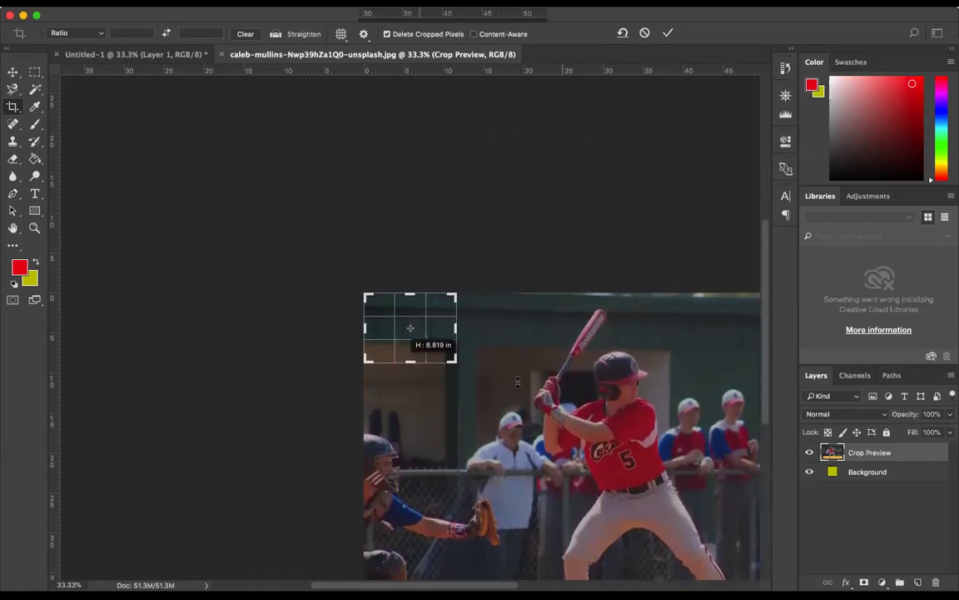
pyautogui.moveTo(428, 318); pyautogui.dragTo(419, 312)
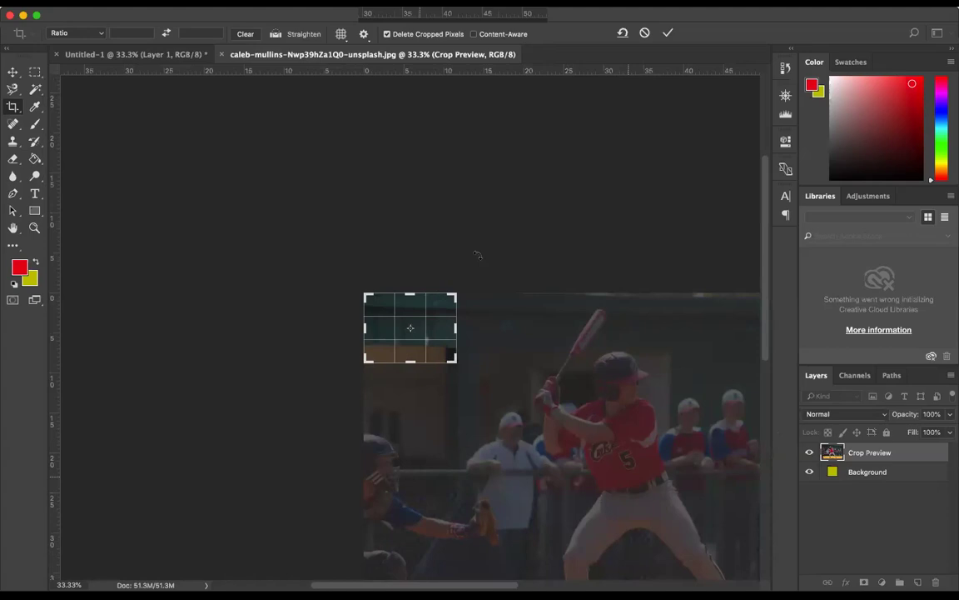
pyautogui.hotkey('ctrl', 'z')
pyautogui.hotkey('ctrl', 'z')
pyautogui.hotkey('ctrl', 'z')
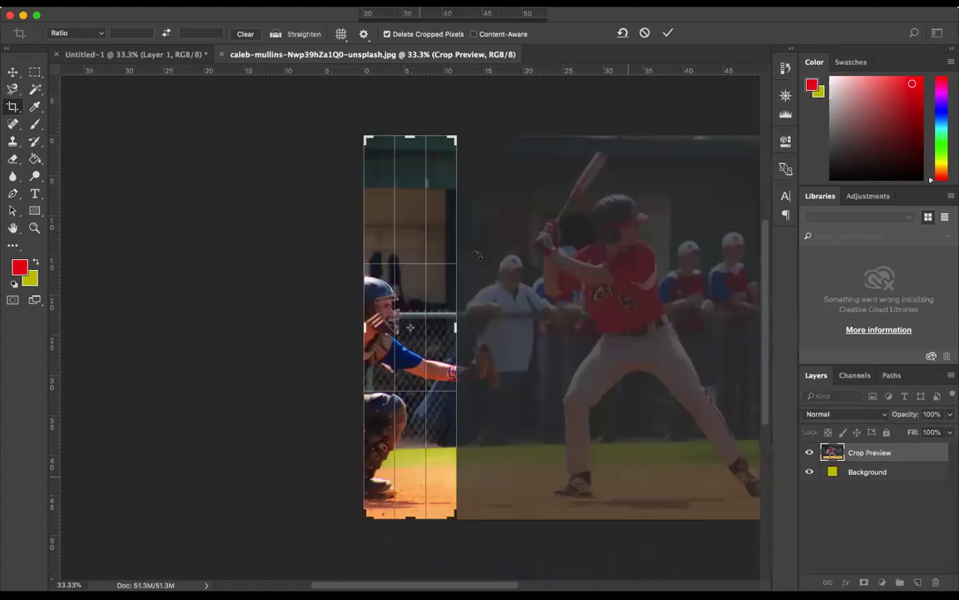
pyautogui.hotkey('ctrl', 'z')
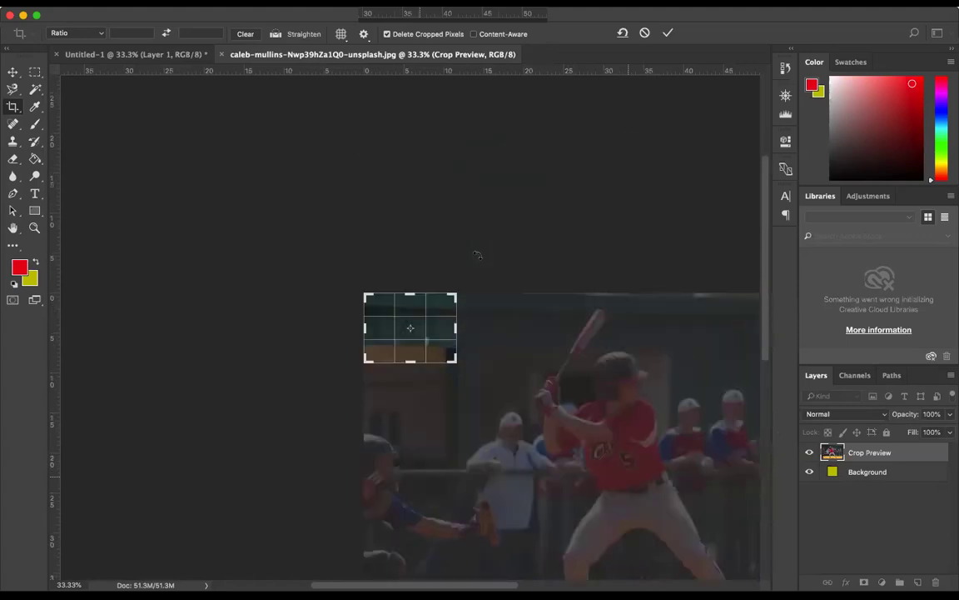
pyautogui.hotkey('ctrl', 'z')
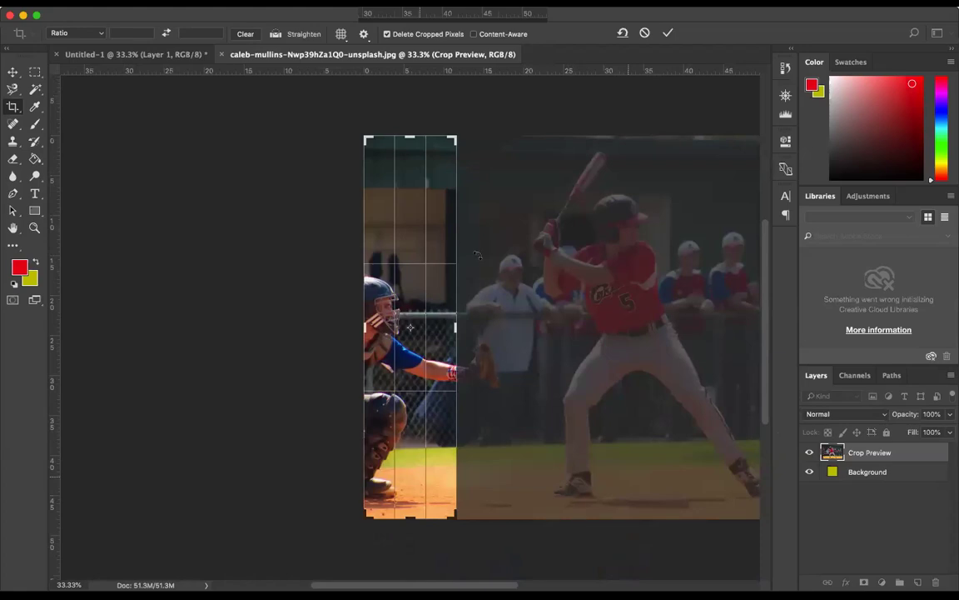
pyautogui.hotkey('ctrl', 'z')
pyautogui.press('Return')
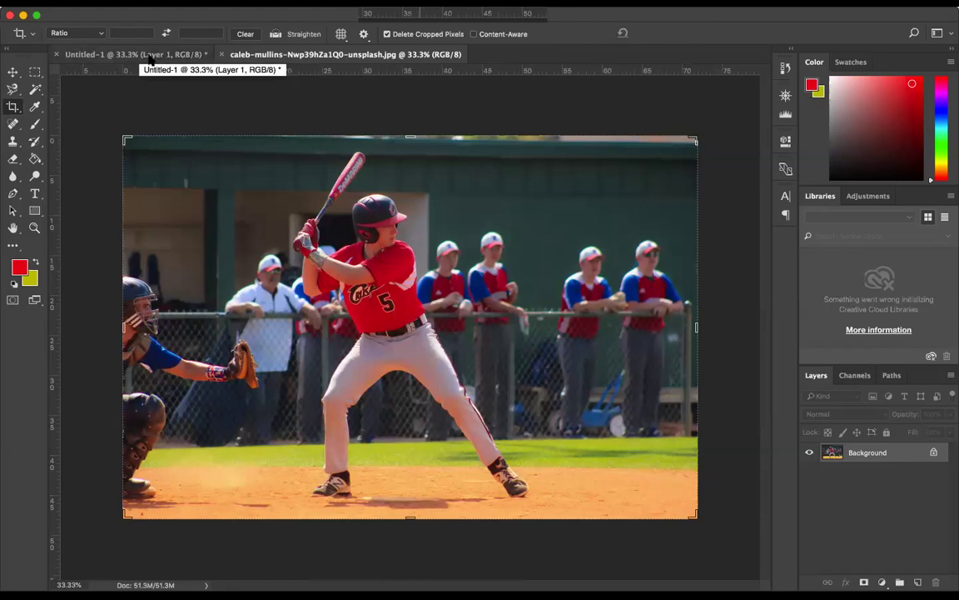
# Choose the Rectangular Marquee on the batter photo and reset its style to Normal
pyautogui.click(150, 55)
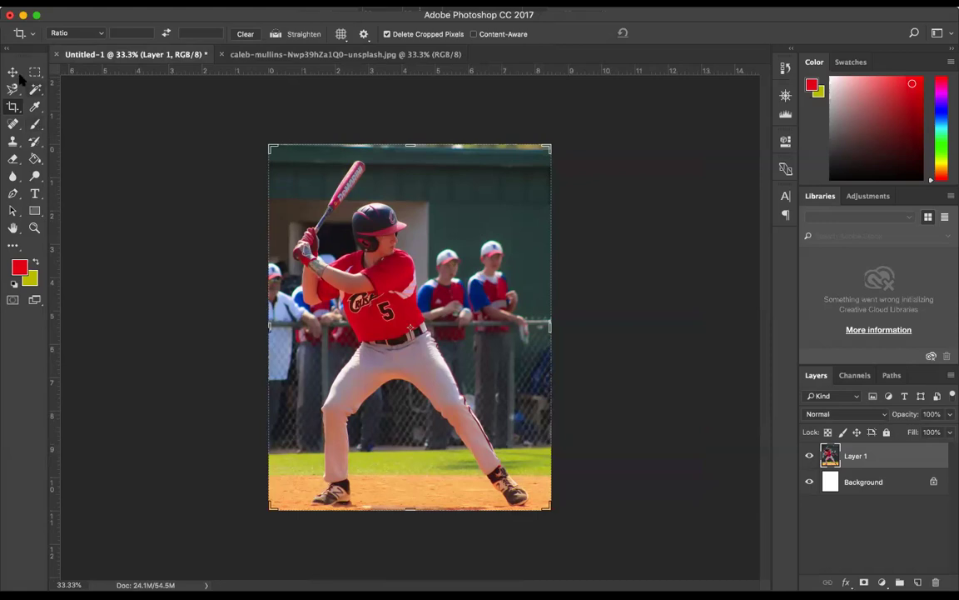
pyautogui.click(265, 55)
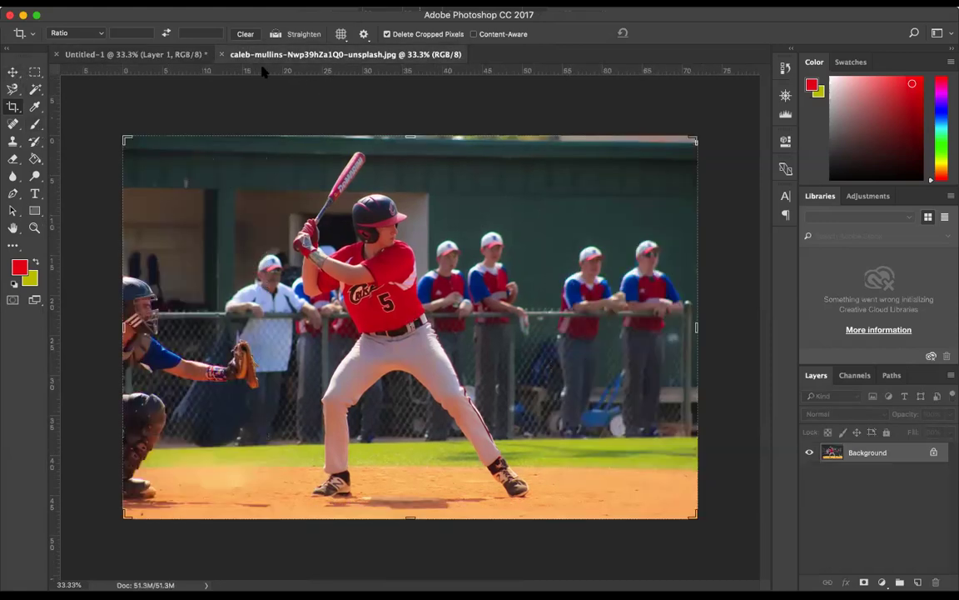
pyautogui.click(35, 73)
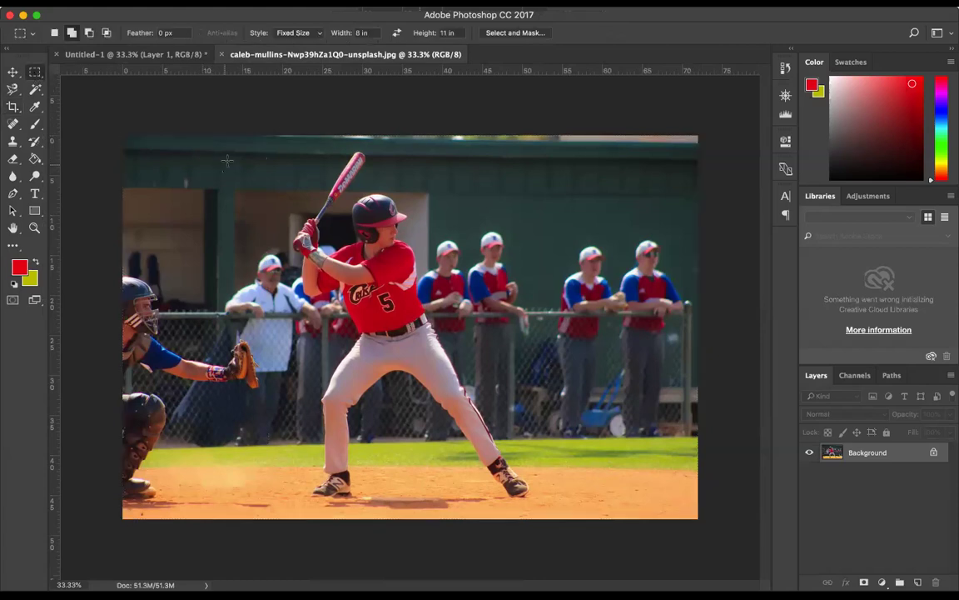
pyautogui.moveTo(121, 136); pyautogui.dragTo(226, 221)
pyautogui.doubleClick(360, 33)
pyautogui.doubleClick(362, 33)
pyautogui.click(321, 33)
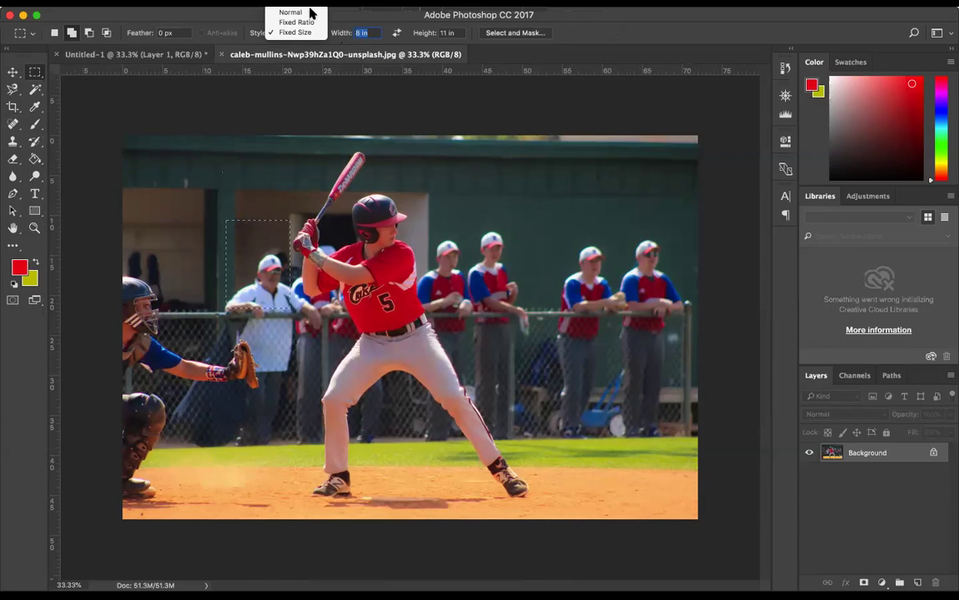
pyautogui.click(307, 15)
# Try new, add and subtract rectangle selections, ending with one rectangle near the helmet
pyautogui.moveTo(219, 163); pyautogui.dragTo(463, 414)
pyautogui.moveTo(373, 257)
pyautogui.mouseDown()
pyautogui.moveTo(582, 447)
pyautogui.moveTo(336, 379)
pyautogui.moveTo(299, 337)
pyautogui.mouseUp()
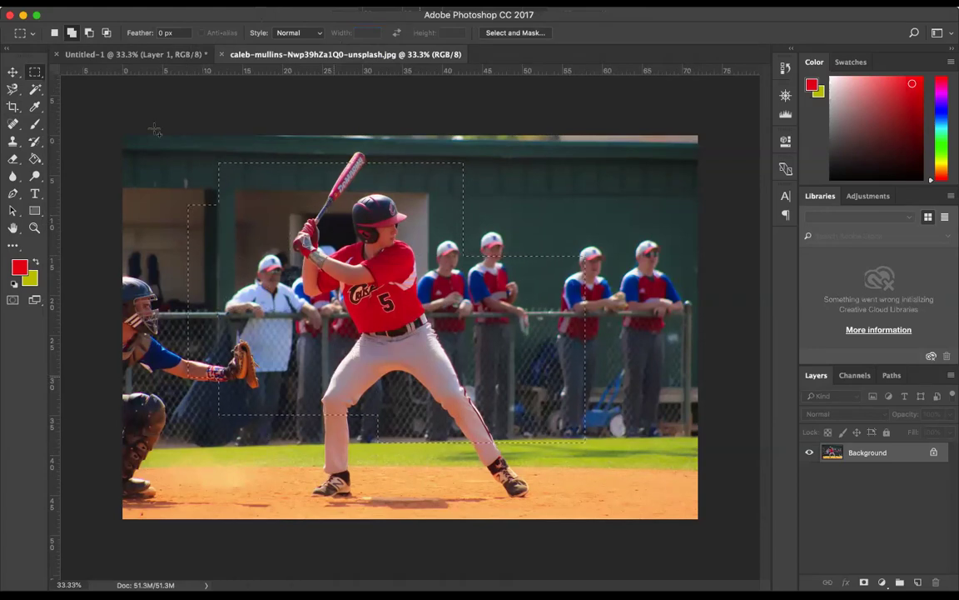
pyautogui.hotkey('ctrl', 'd')
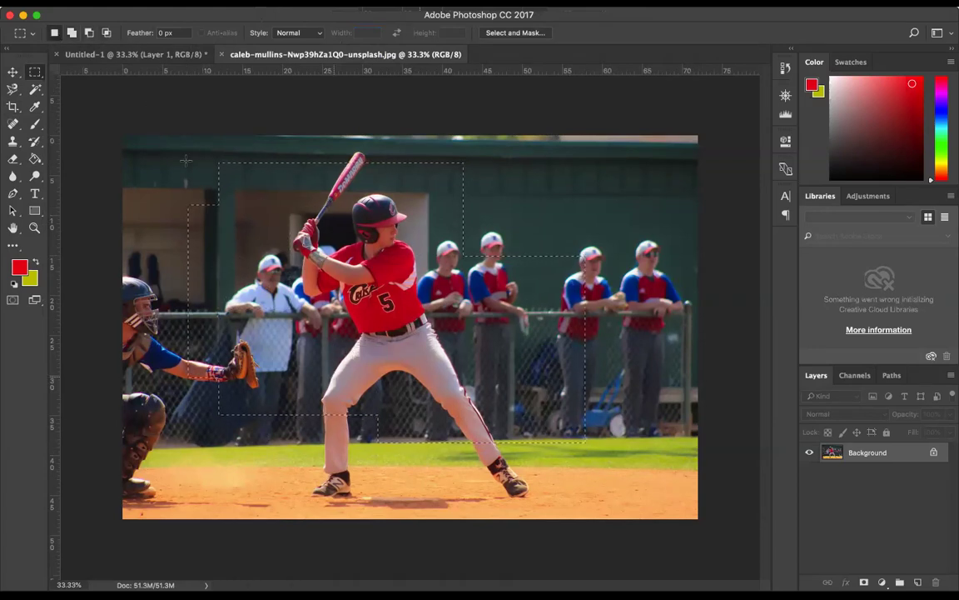
pyautogui.moveTo(373, 187); pyautogui.dragTo(487, 348)
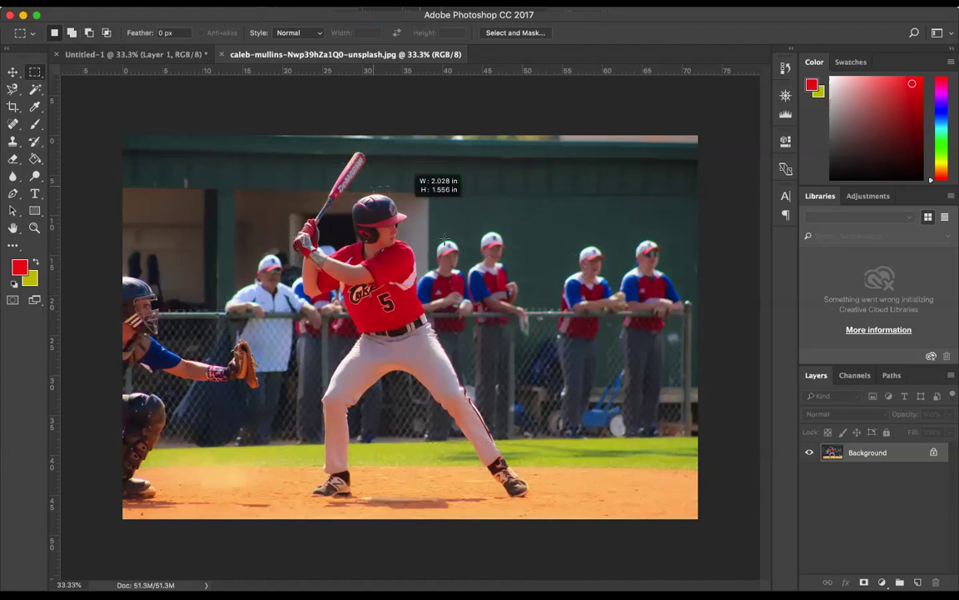
pyautogui.click(72, 32)
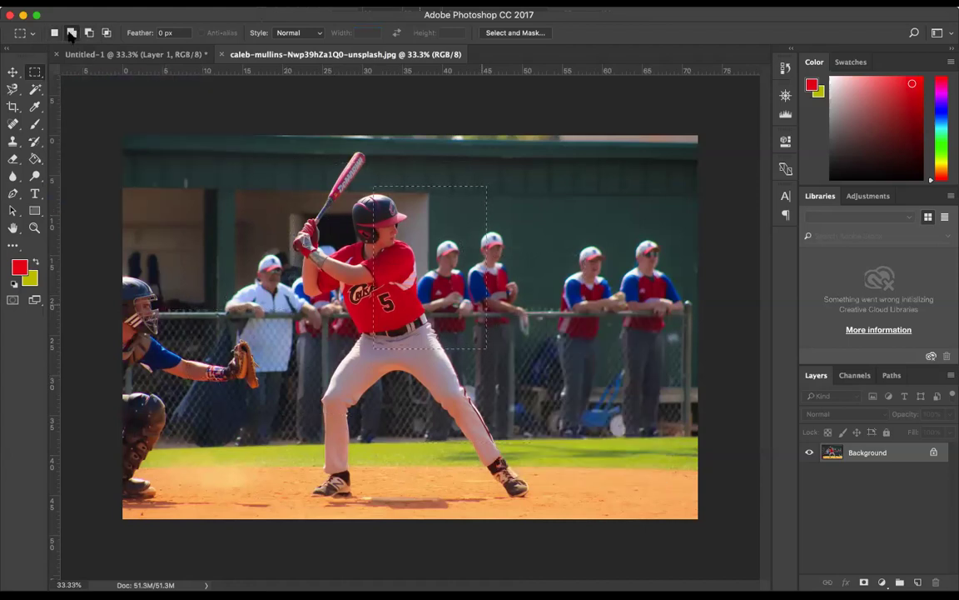
pyautogui.moveTo(254, 193); pyautogui.dragTo(400, 395)
pyautogui.moveTo(196, 190); pyautogui.dragTo(308, 318)
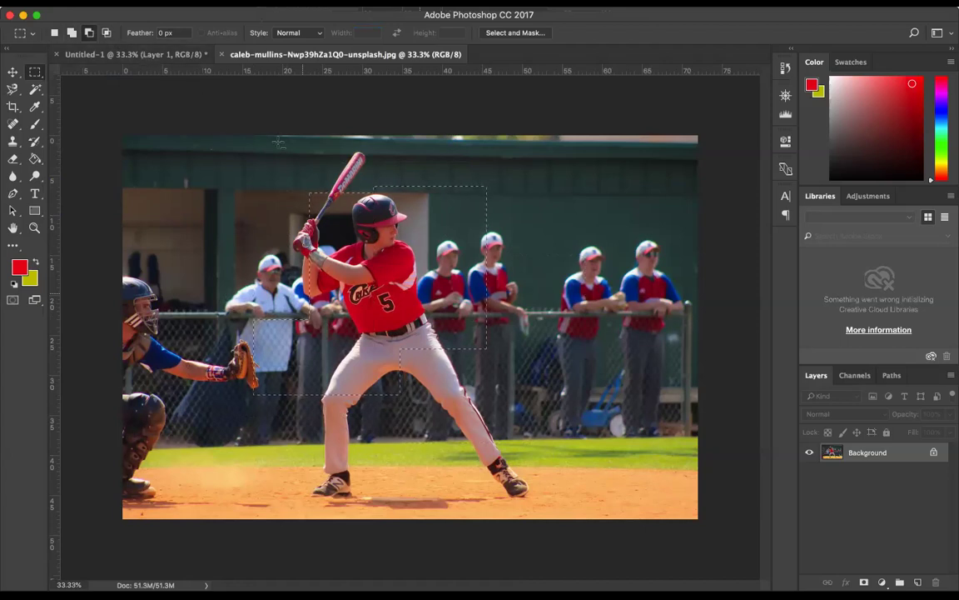
pyautogui.click(54, 33)
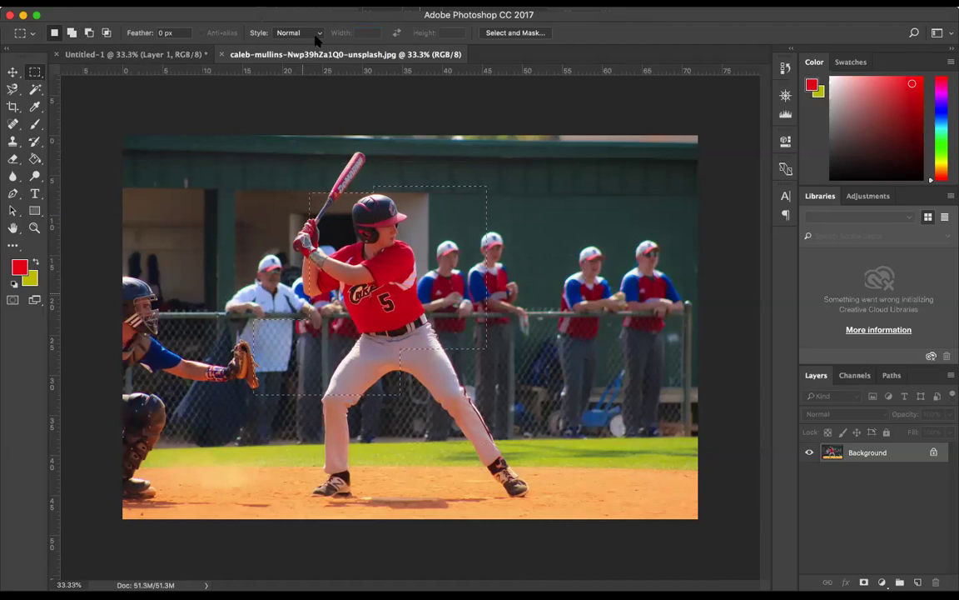
pyautogui.moveTo(311, 187)
pyautogui.mouseDown()
pyautogui.moveTo(333, 187)
pyautogui.moveTo(382, 270)
pyautogui.mouseUp()
# Make the marquee Fixed Size 8.5 × 11 in and move the selection to the photo's top
pyautogui.click(321, 33)
pyautogui.click(318, 52)
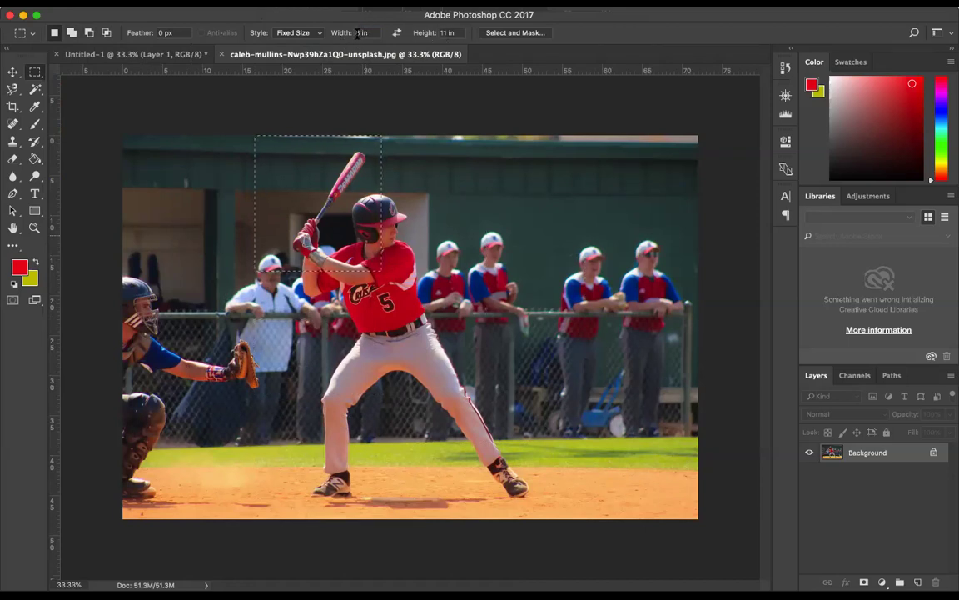
pyautogui.click(360, 33)
pyautogui.write('8.5')
pyautogui.press('Tab')
pyautogui.click(13, 71)
pyautogui.click(35, 72)
pyautogui.moveTo(533, 254)
pyautogui.mouseDown()
pyautogui.moveTo(408, 233)
pyautogui.moveTo(308, 201)
pyautogui.mouseUp()
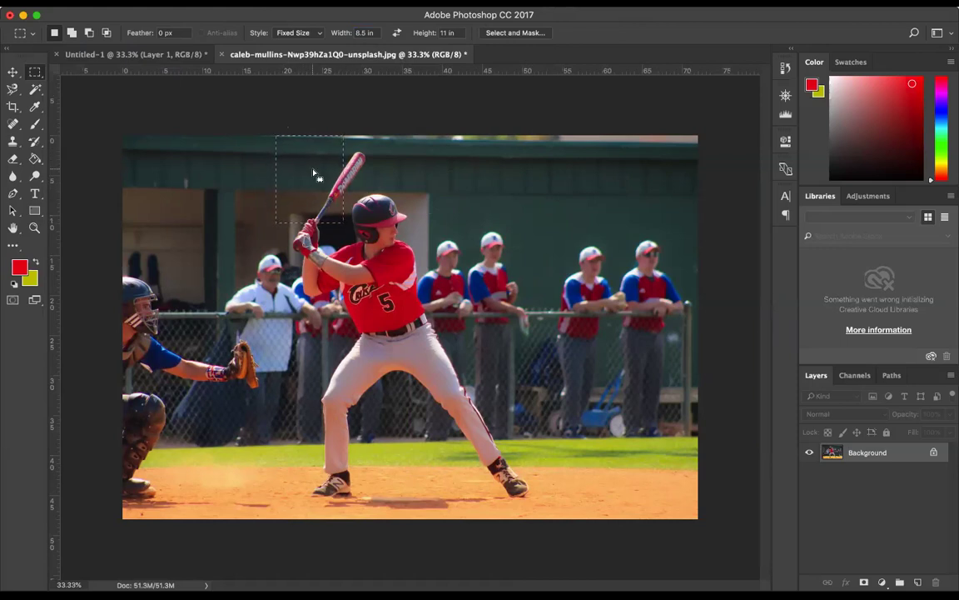
# In Image Size, switch units to inches and enter an 11 in height
pyautogui.click(190, 2)
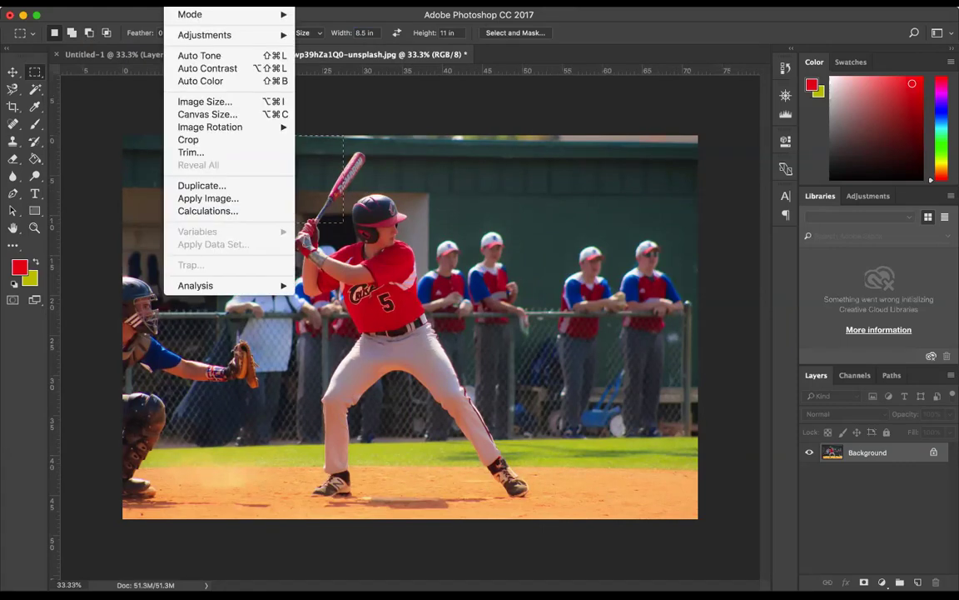
pyautogui.click(229, 101)
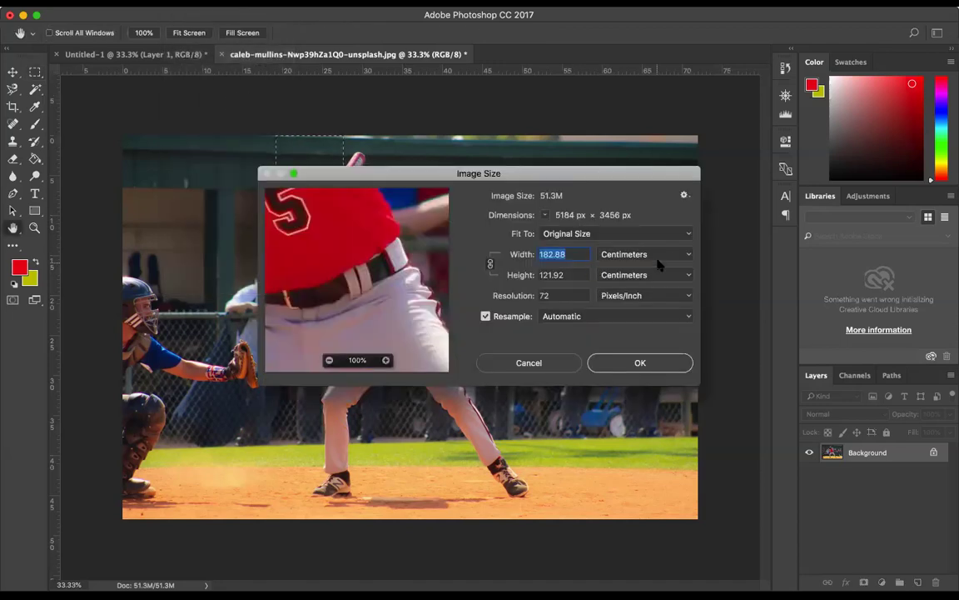
pyautogui.click(684, 254)
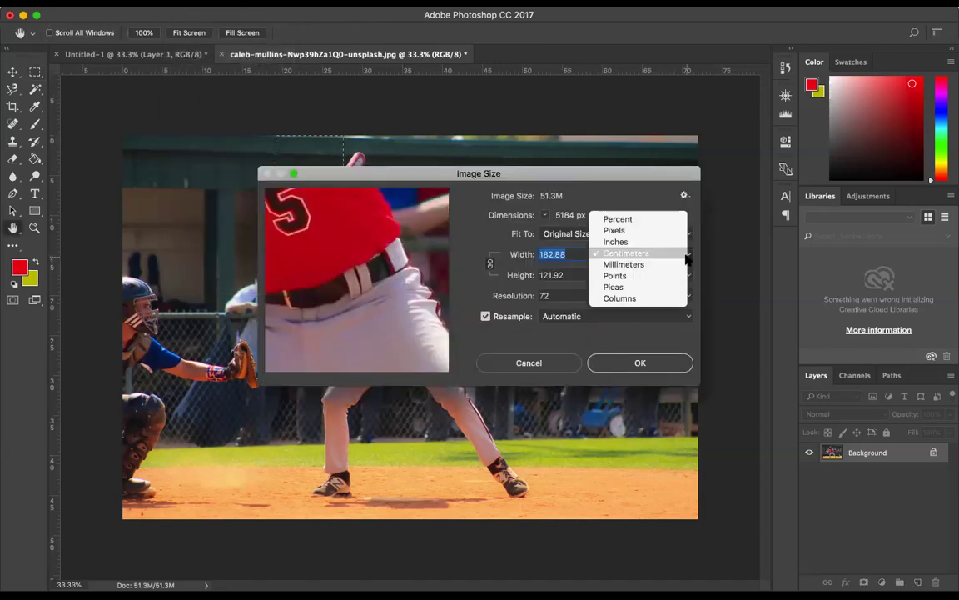
pyautogui.click(640, 243)
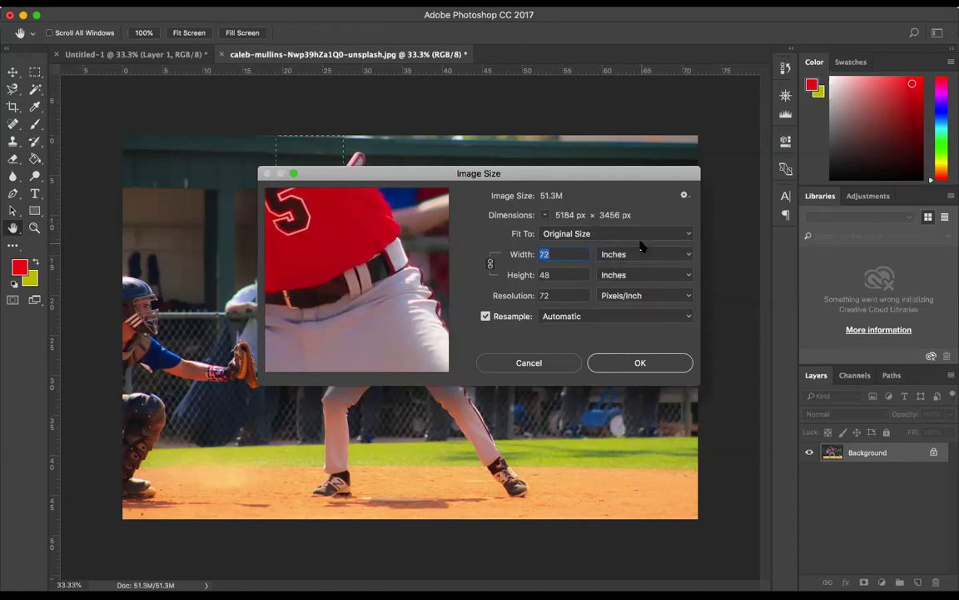
pyautogui.click(555, 275)
pyautogui.write('11')
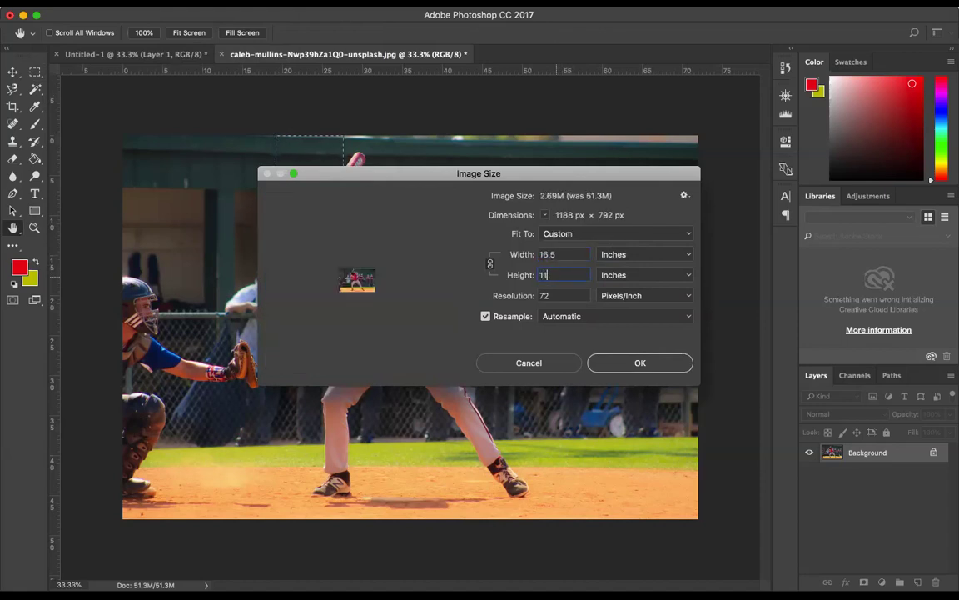
pyautogui.click(565, 255)
# Try an unlinked 8.5 in width, reset, then apply linked 11 in height (16.5 × 11 in)
pyautogui.doubleClick(559, 255)
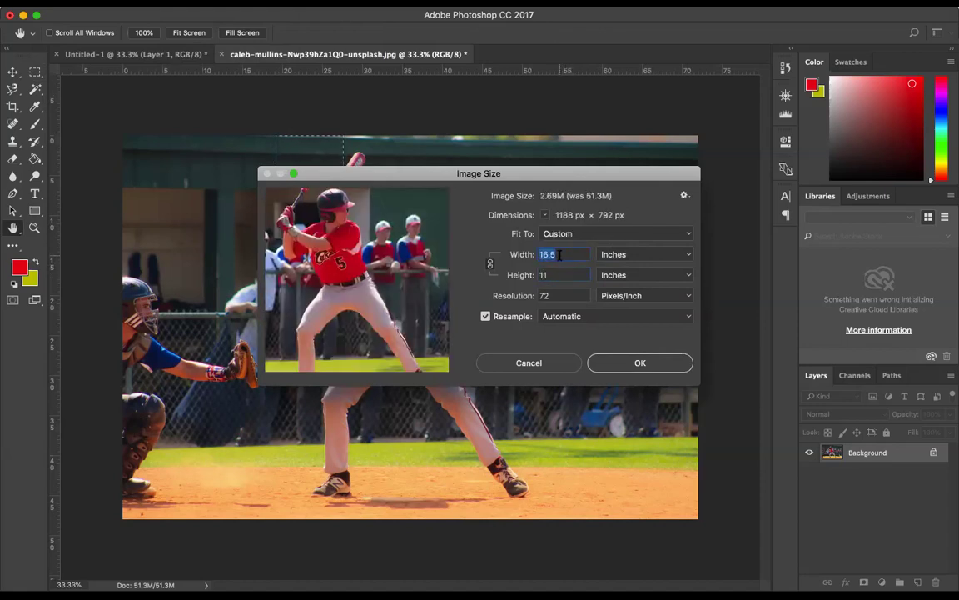
pyautogui.write('8.5')
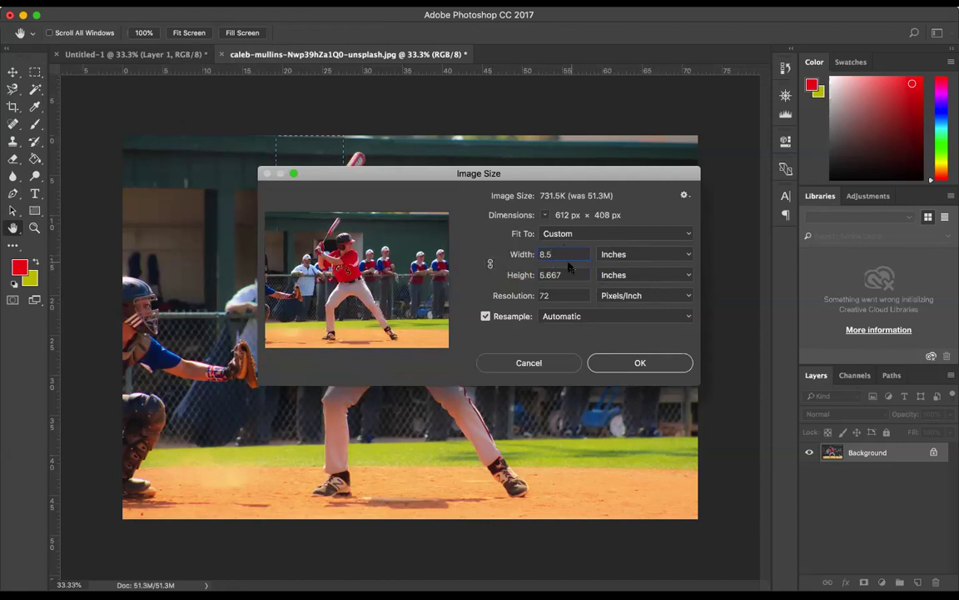
pyautogui.press('Tab')
pyautogui.write('11')
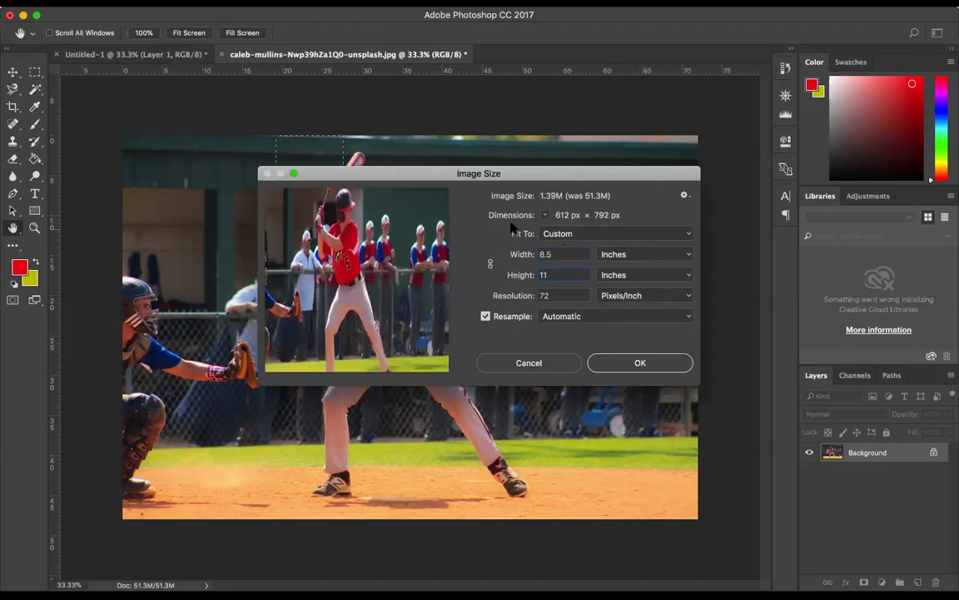
pyautogui.click(489, 263)
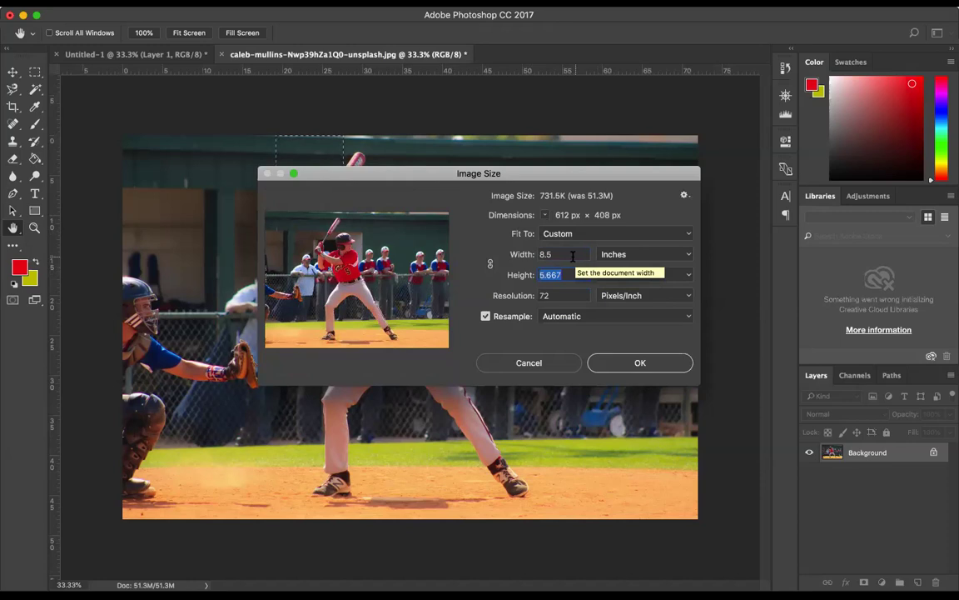
pyautogui.write('11')
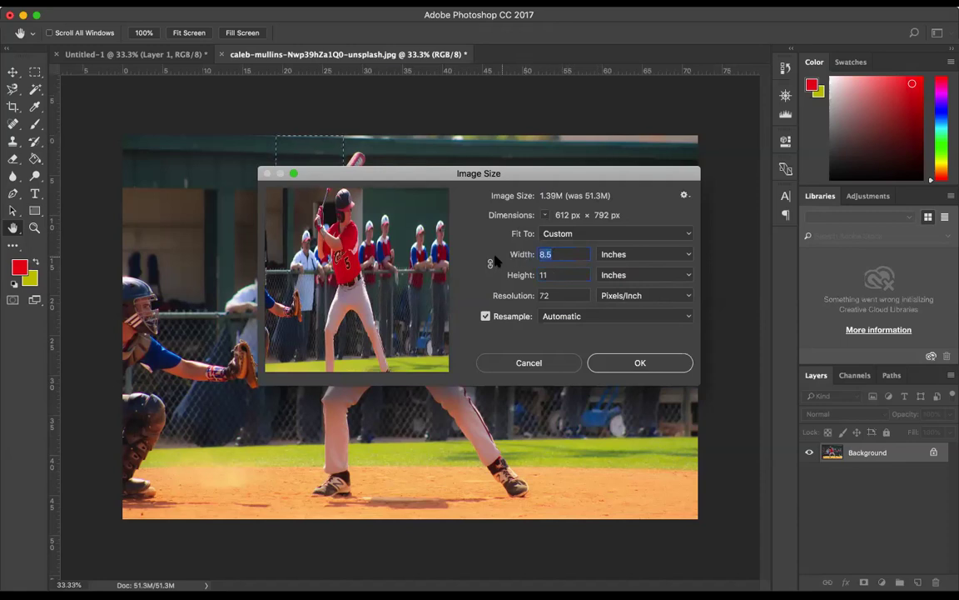
pyautogui.keyDown('alt'); pyautogui.click(529, 363); pyautogui.keyUp('alt')
pyautogui.doubleClick(556, 276)
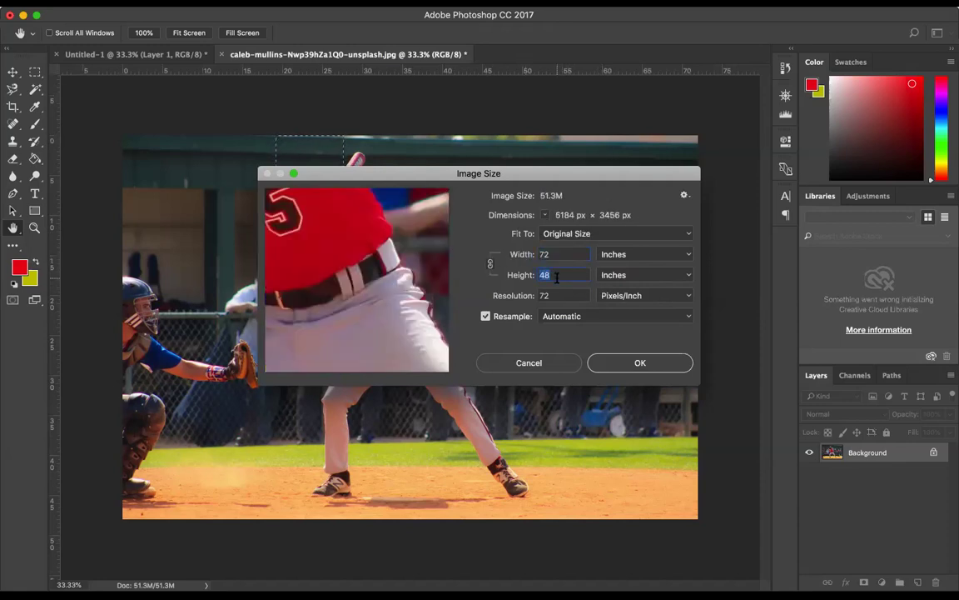
pyautogui.write('11')
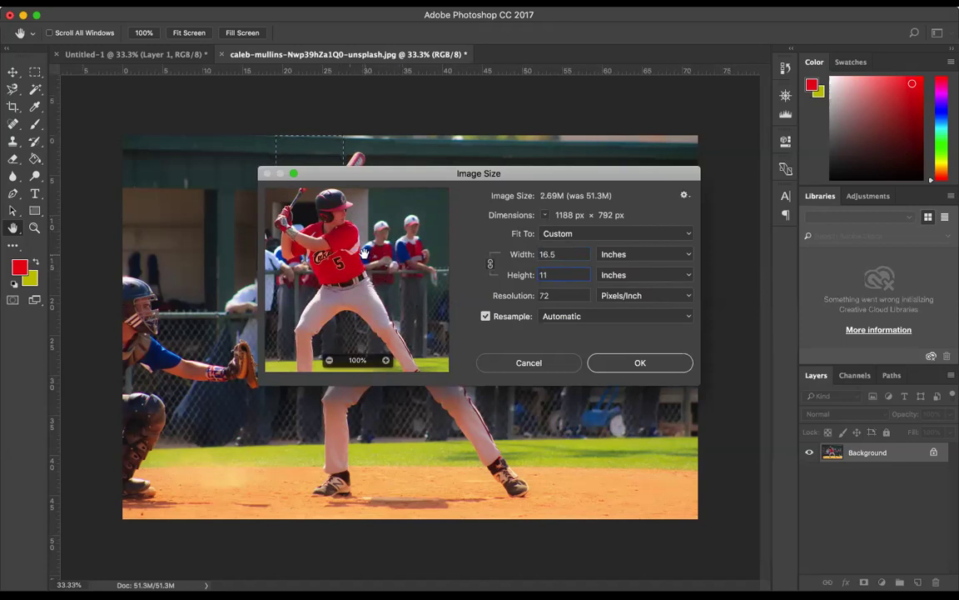
pyautogui.click(624, 367)
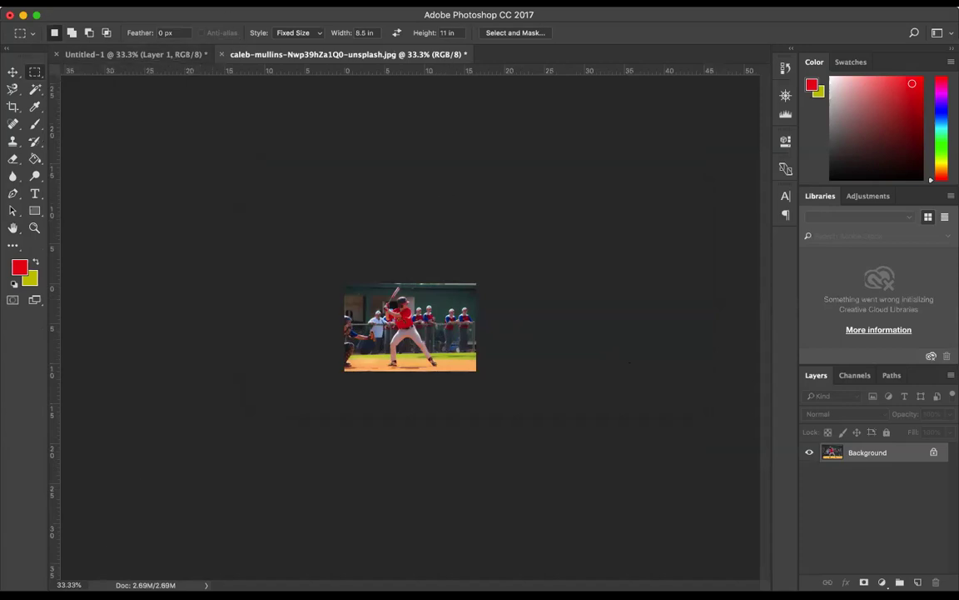
# View the photo at 100% zoom, briefly check 200%, and select the Crop tool
pyautogui.click(65, 584)
pyautogui.write('100')
pyautogui.press('Return')
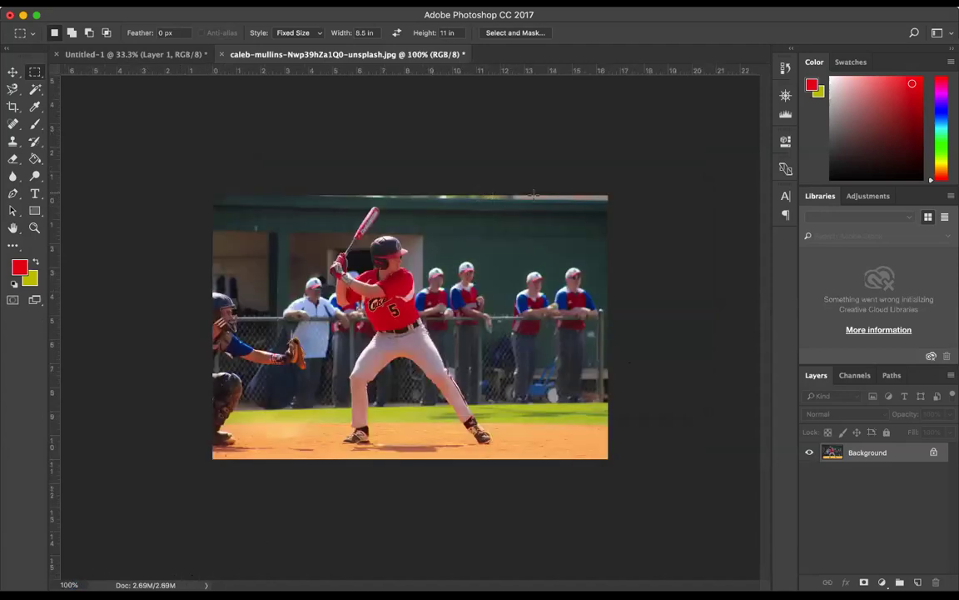
pyautogui.hotkey('ctrl', '+')
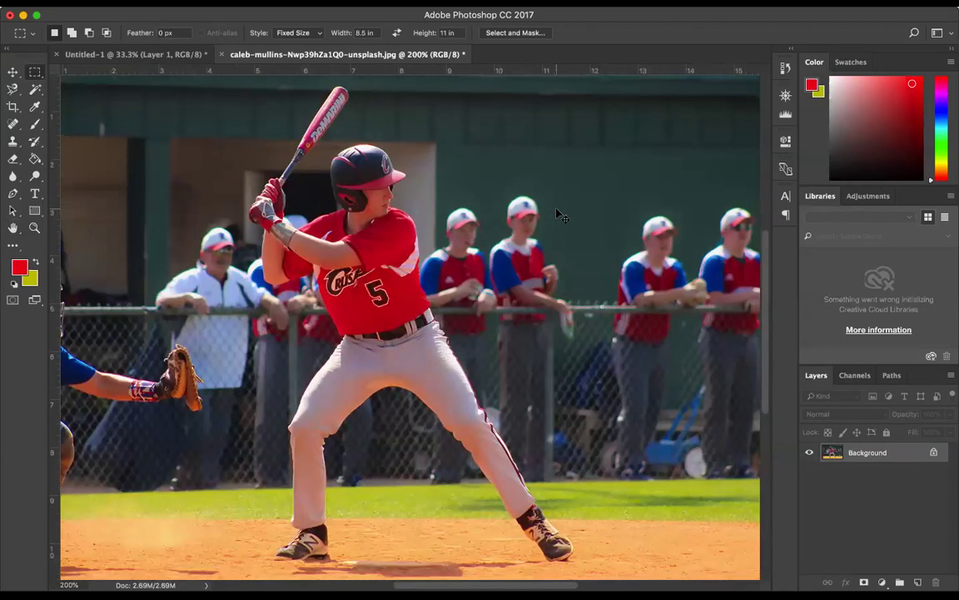
pyautogui.hotkey('ctrl', '-')
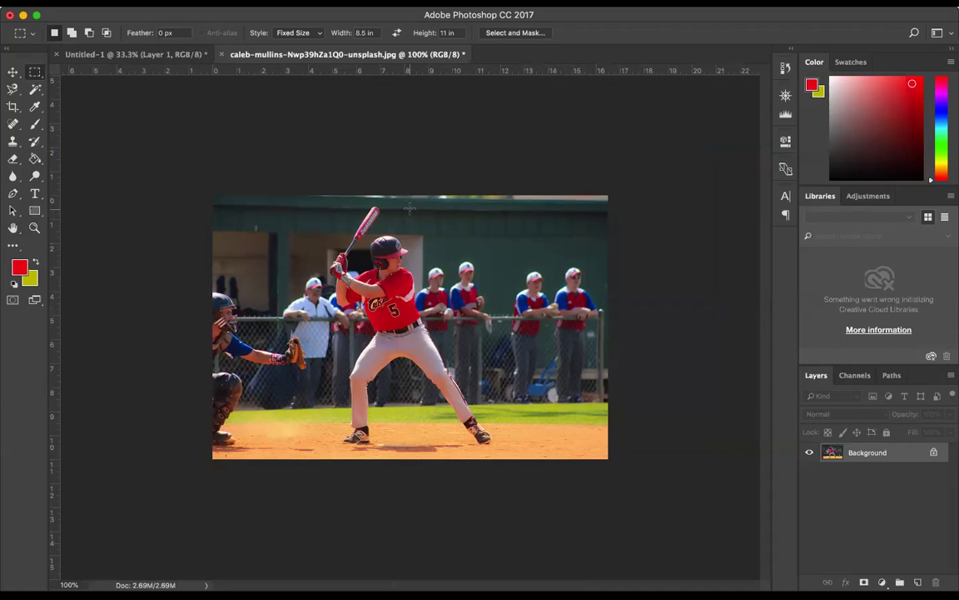
pyautogui.click(13, 108)
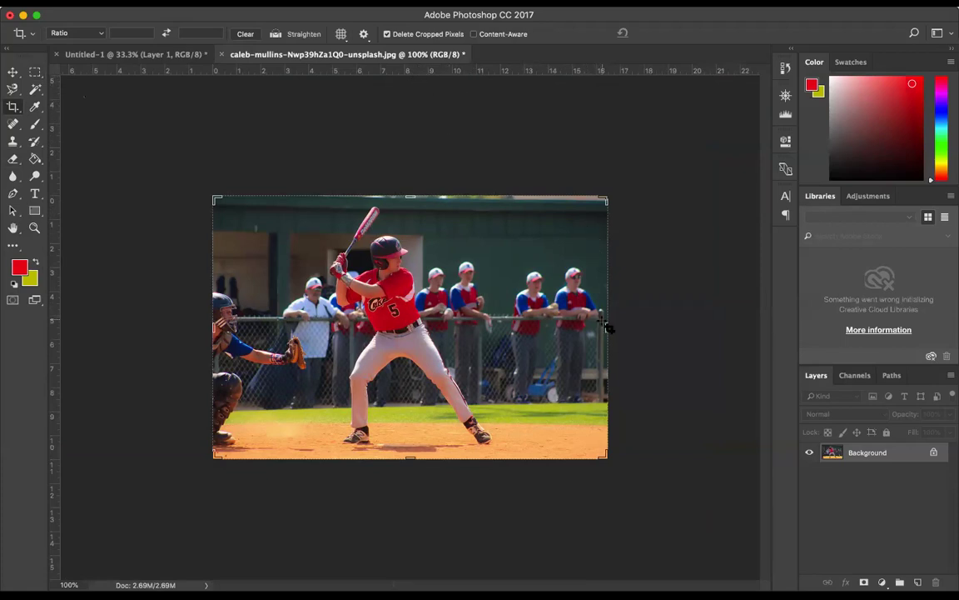
# Crop the batter photo to an 8.25-inch-wide portrait frame centred on the batter
pyautogui.moveTo(606, 327)
pyautogui.mouseDown()
pyautogui.moveTo(507, 323)
pyautogui.moveTo(514, 325)
pyautogui.mouseUp()
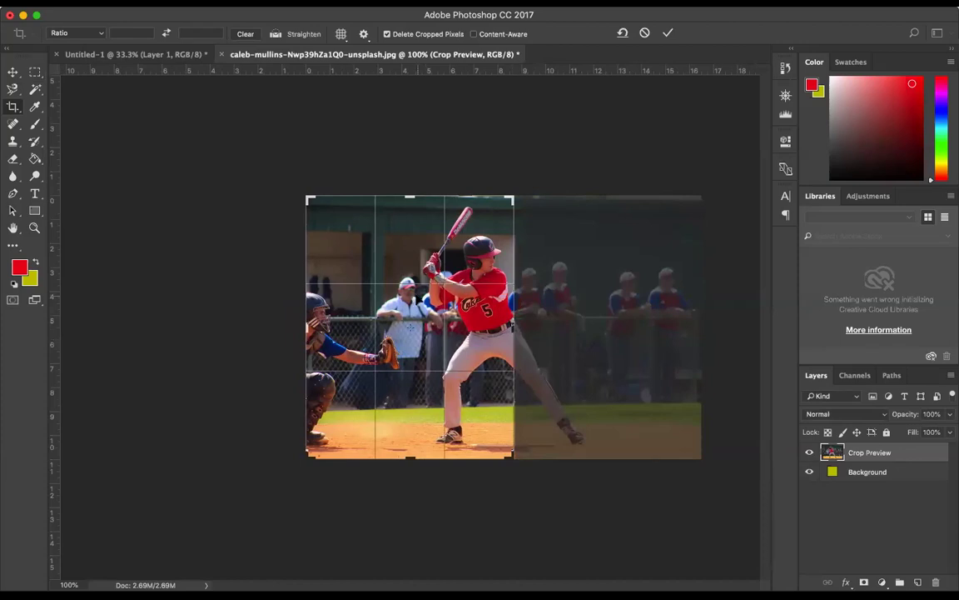
pyautogui.moveTo(397, 293)
pyautogui.mouseDown()
pyautogui.moveTo(443, 295)
pyautogui.moveTo(320, 294)
pyautogui.mouseUp()
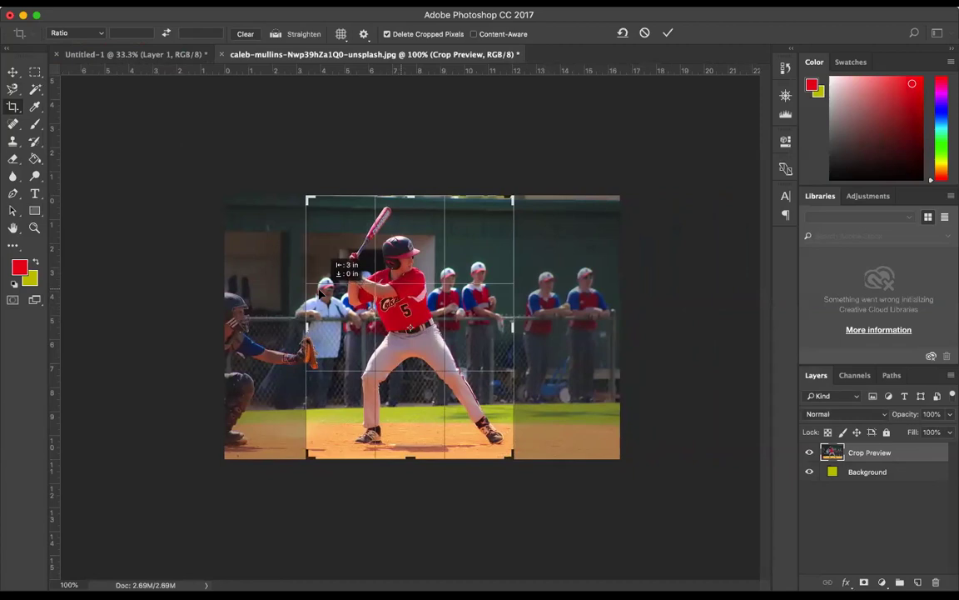
pyautogui.press('Return')
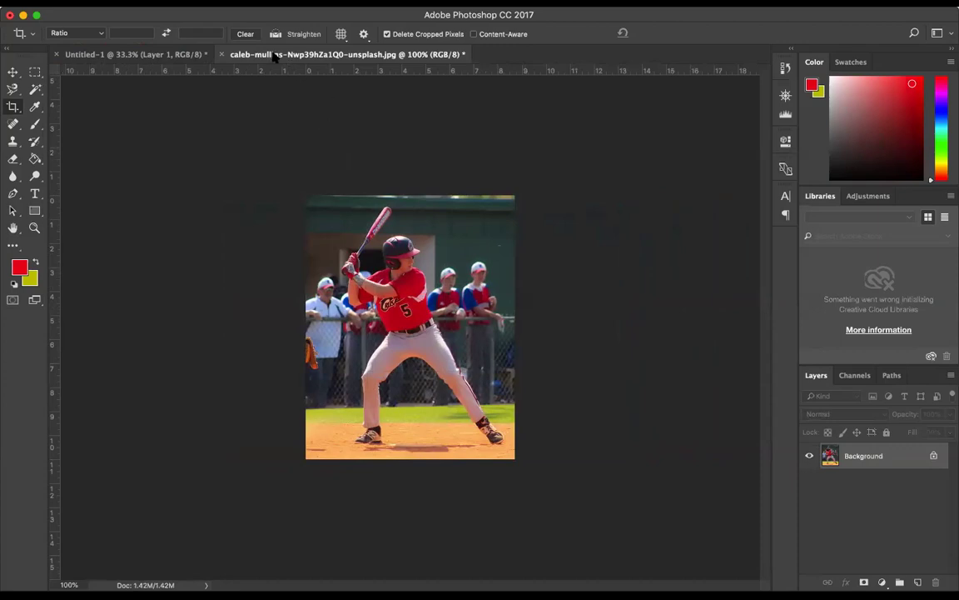
# Copy the cropped batter photo into the Untitled-1 cover document as Layer 1
pyautogui.moveTo(333, 154); pyautogui.dragTo(256, 161)
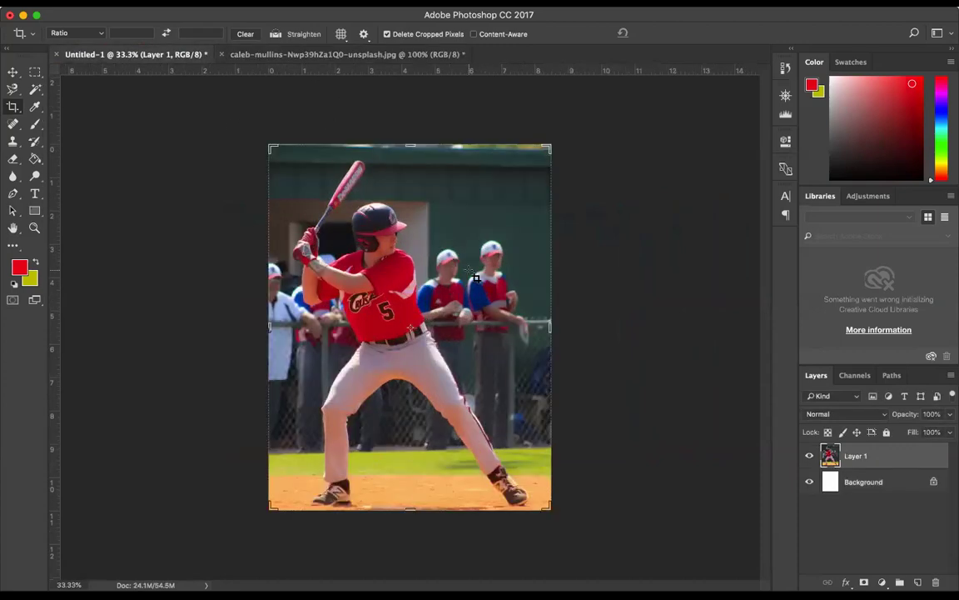
pyautogui.click(300, 55)
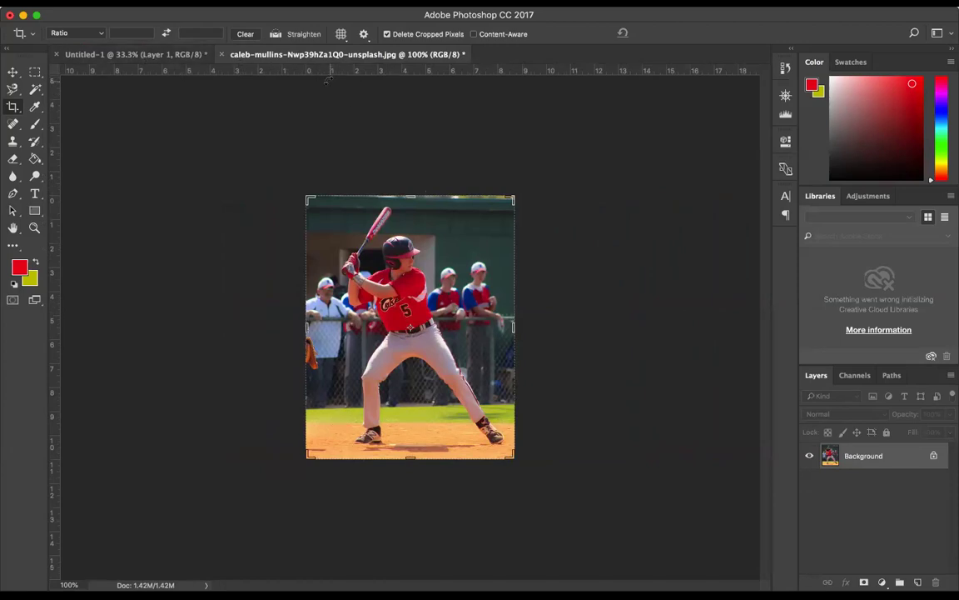
pyautogui.click(155, 55)
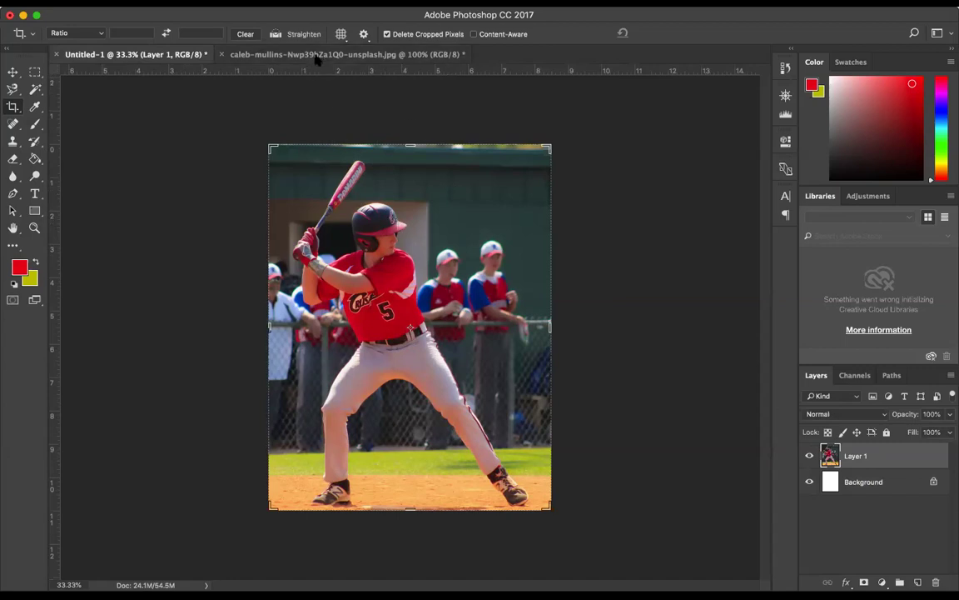
pyautogui.click(301, 55)
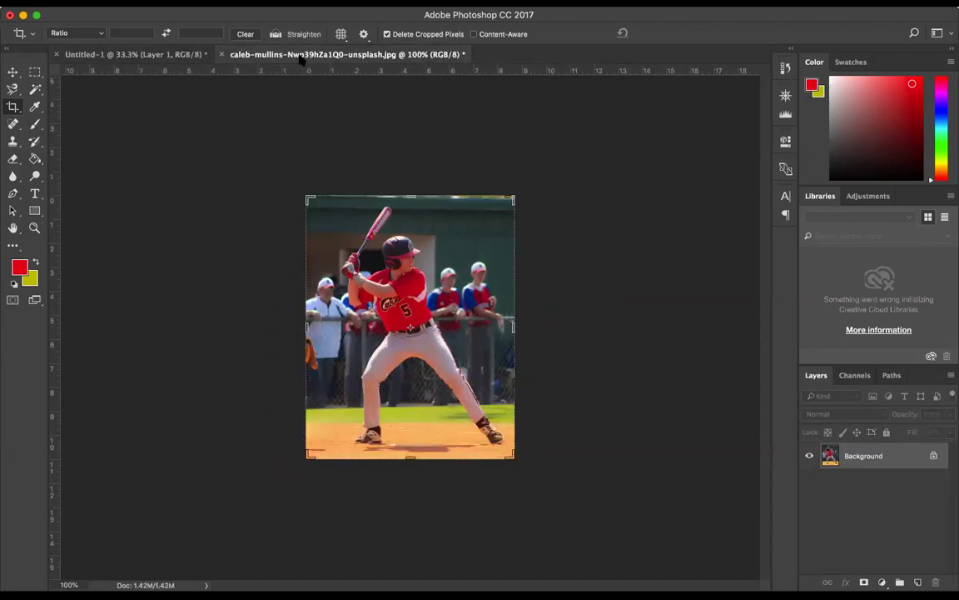
pyautogui.click(125, 55)
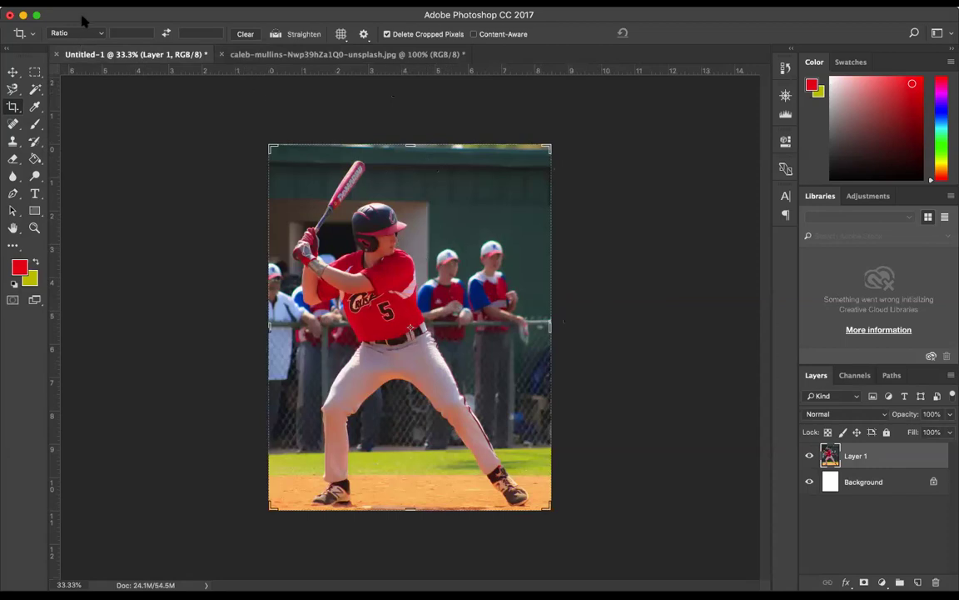
# Toggle Layer 1's visibility off and on to check the white background beneath
pyautogui.click(116, 2)
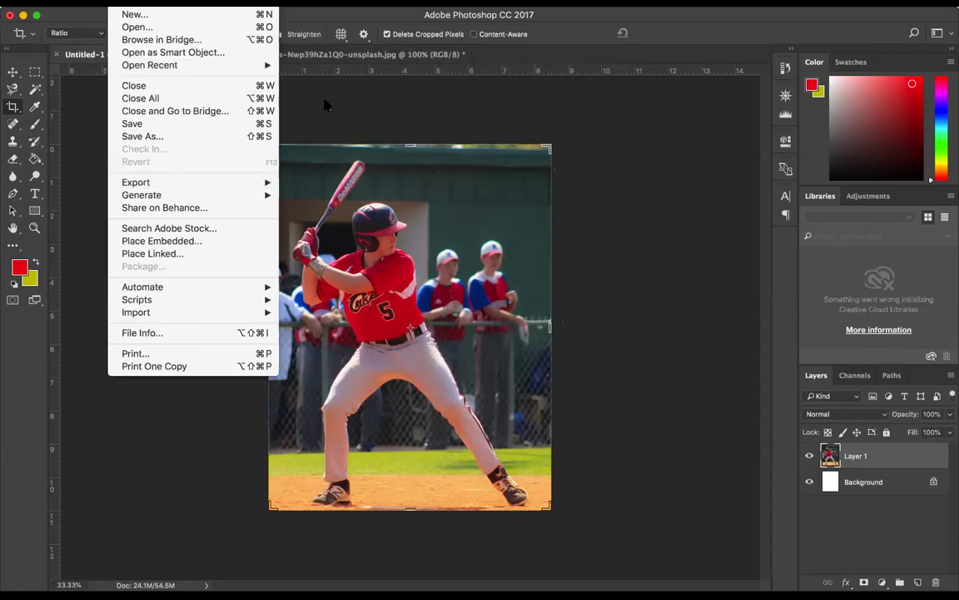
pyautogui.click(362, 73)
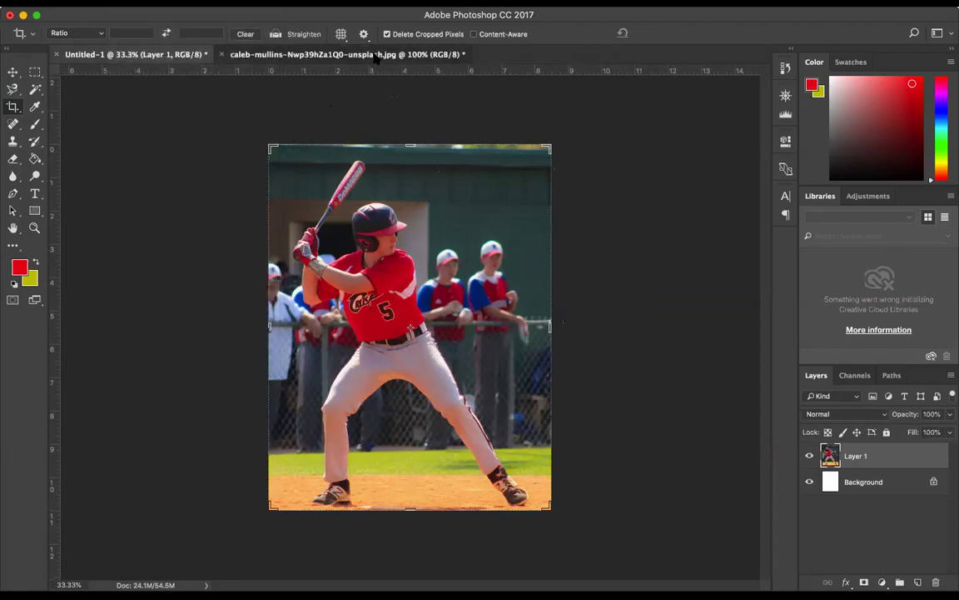
pyautogui.click(375, 55)
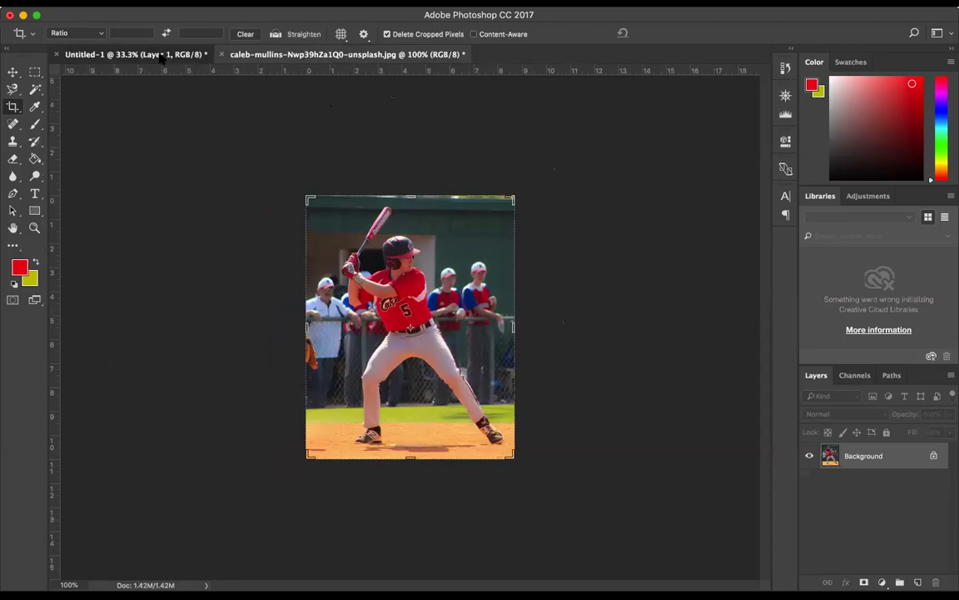
pyautogui.click(161, 55)
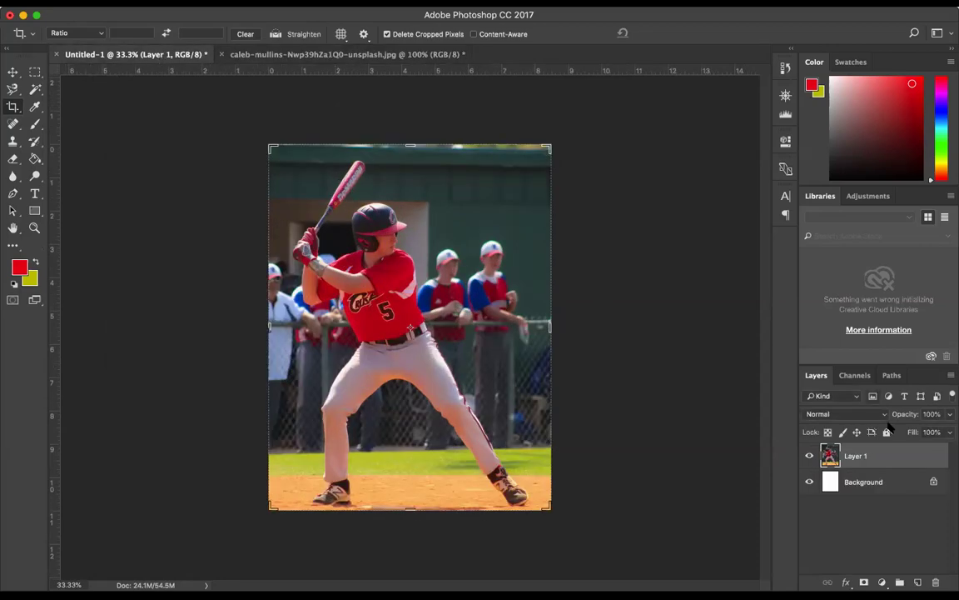
pyautogui.click(810, 455)
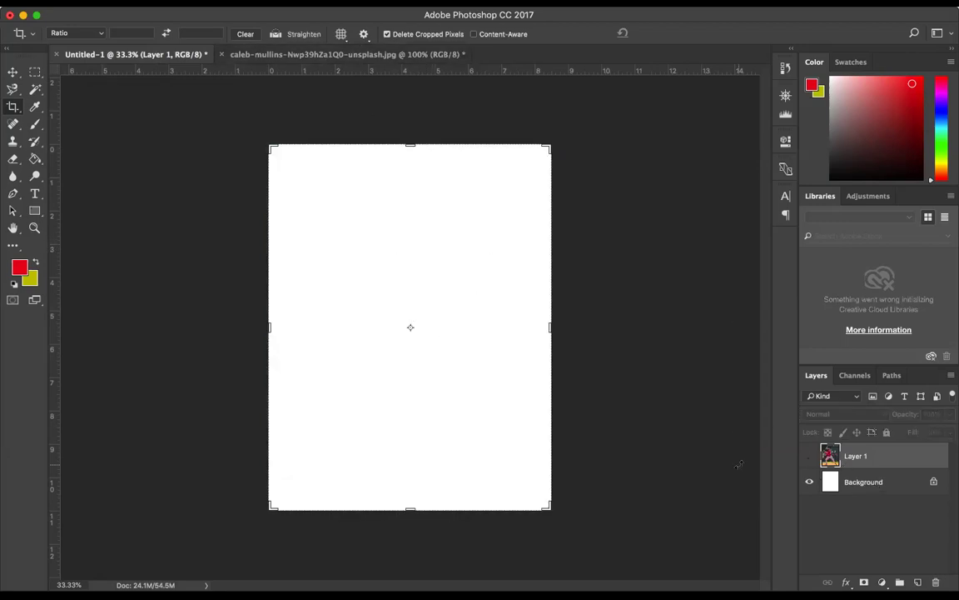
pyautogui.click(808, 458)
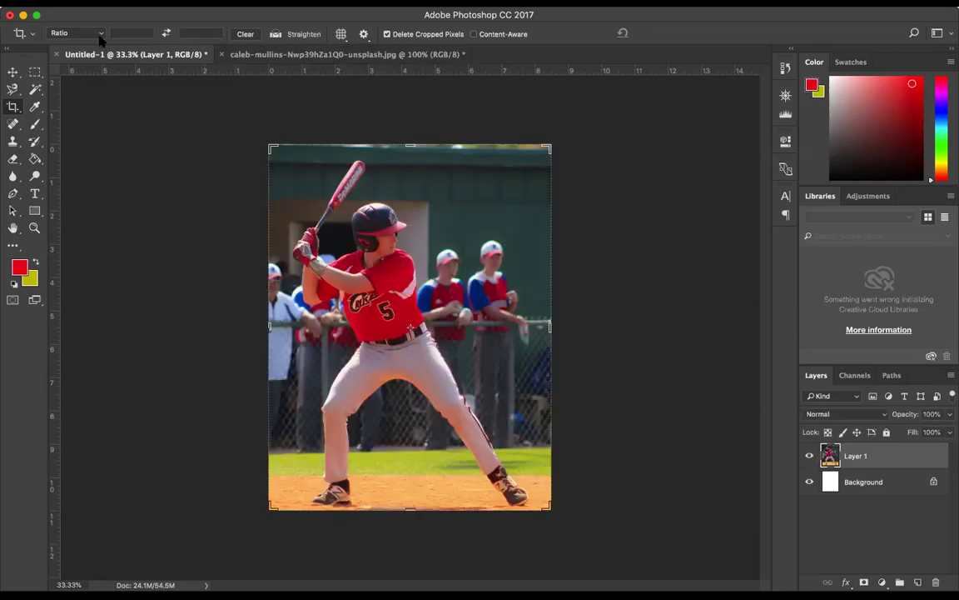
pyautogui.click(125, 3)
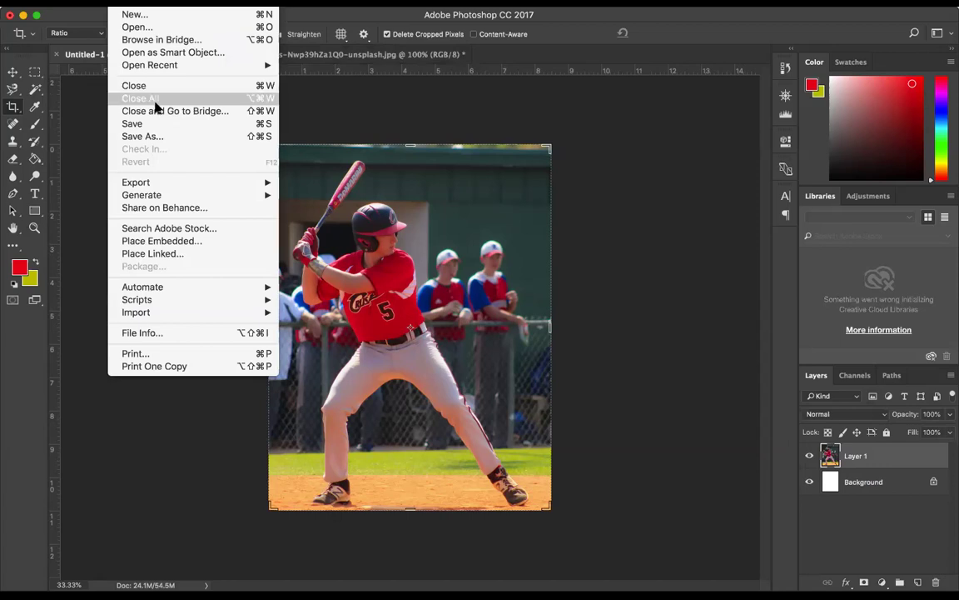
# Save the cover as sports-cover-1.psd, turning off the format compatibility notice
pyautogui.click(143, 136)
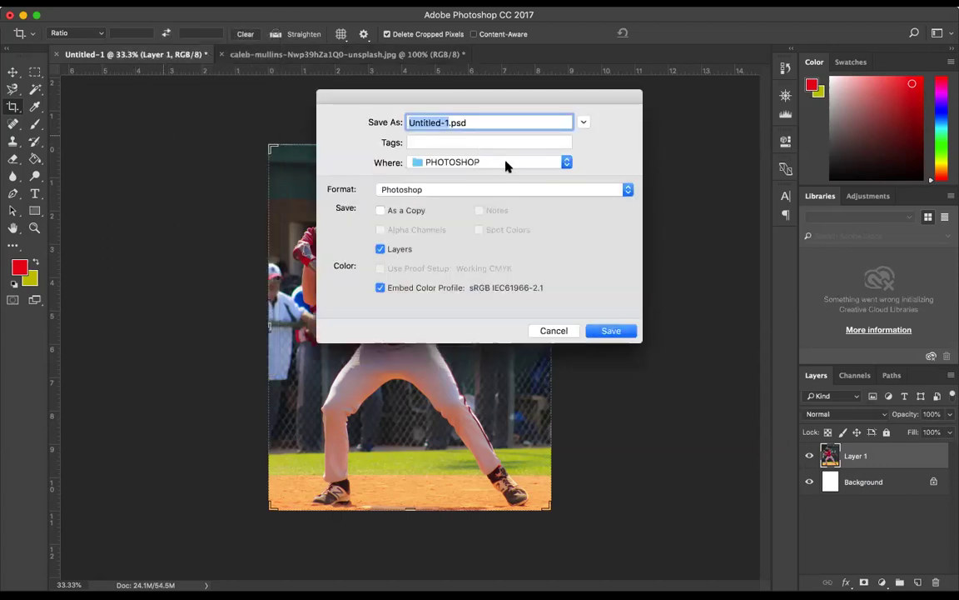
pyautogui.write('sports-cover-1')
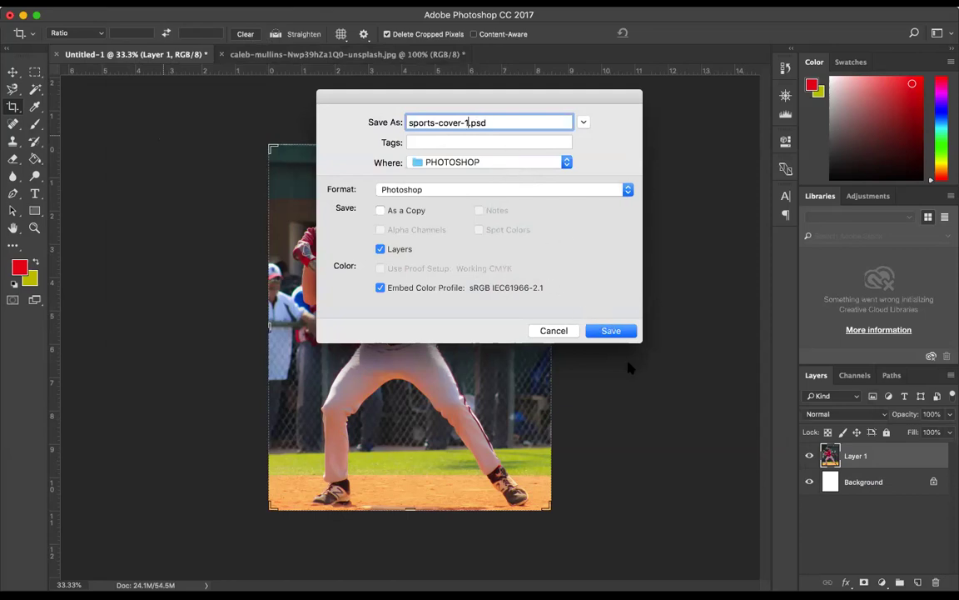
pyautogui.click(621, 333)
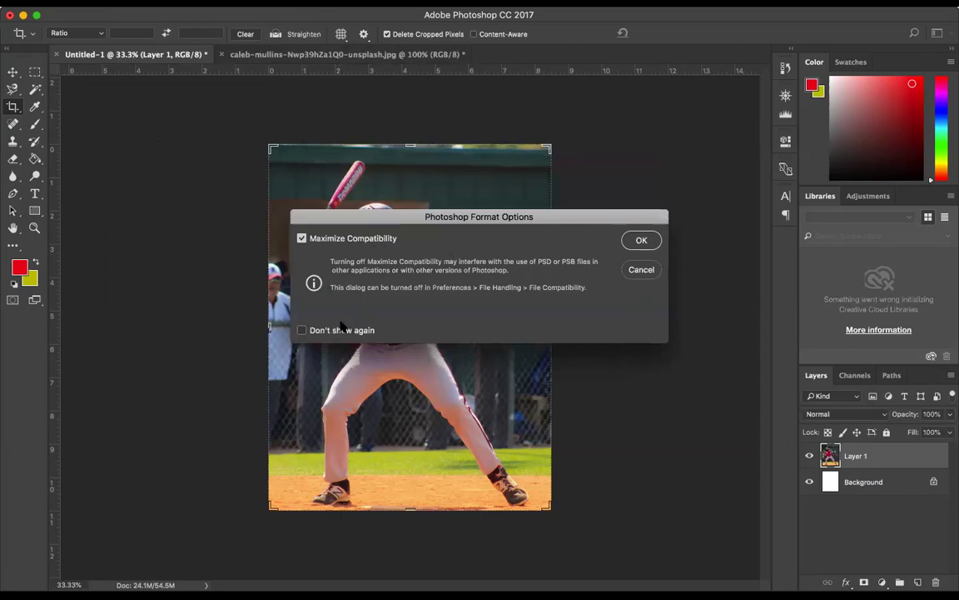
pyautogui.click(303, 331)
pyautogui.click(638, 241)
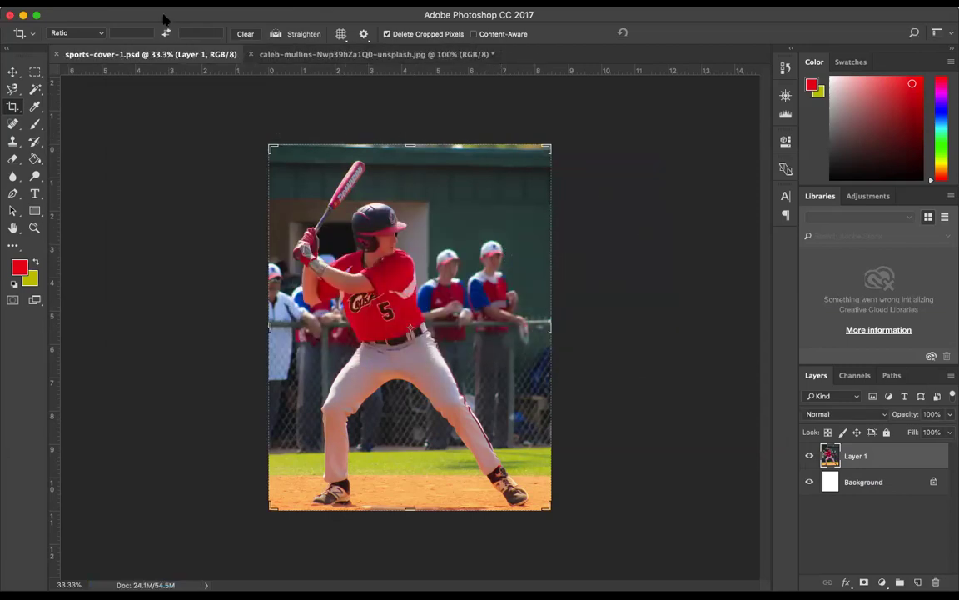
pyautogui.click(116, 3)
# Open barcode.png from the PHOTOSHOP folder and tile all documents 3-up Horizontal
pyautogui.click(150, 26)
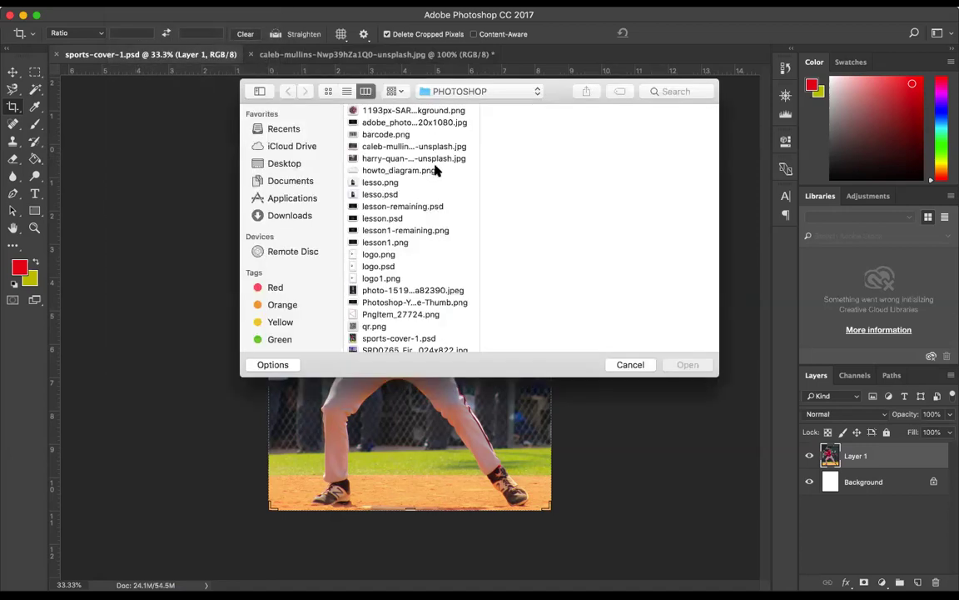
pyautogui.click(384, 136)
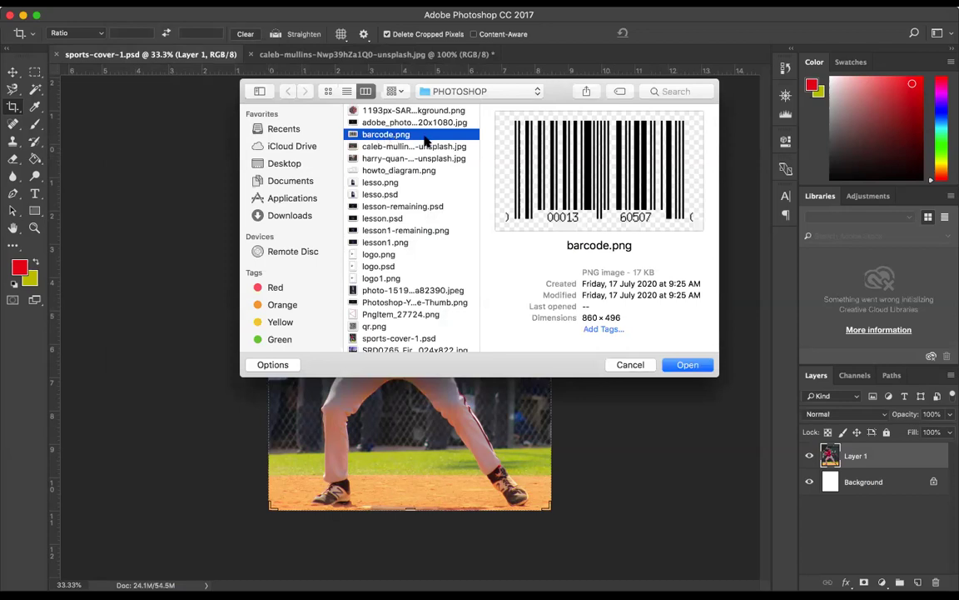
pyautogui.click(679, 366)
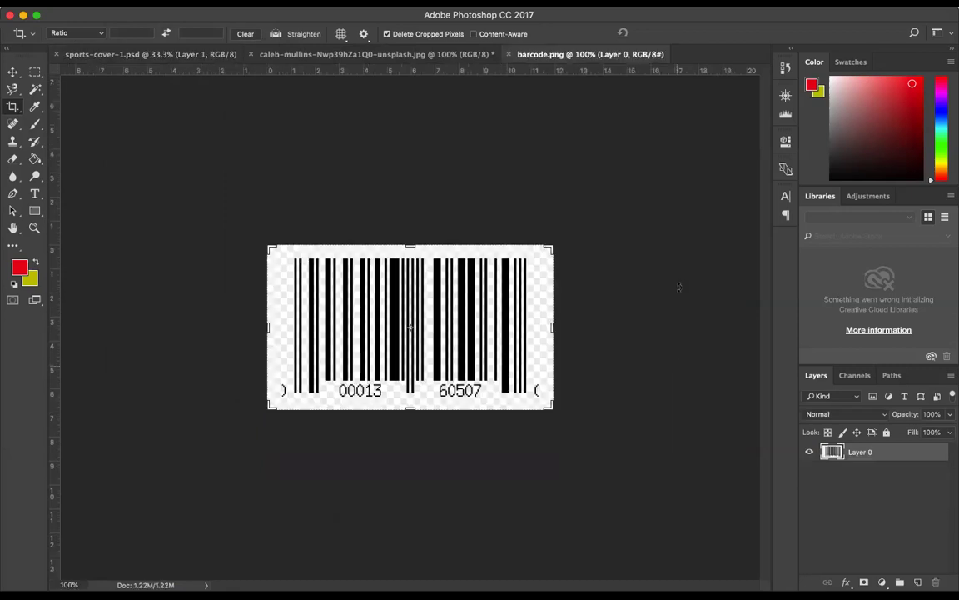
pyautogui.click(426, 1)
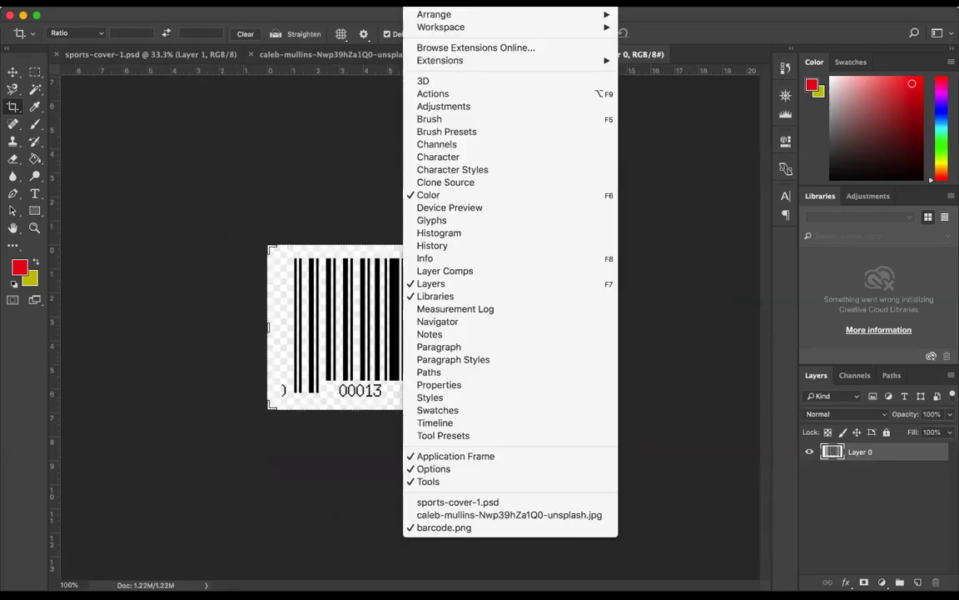
pyautogui.moveTo(435, 15)
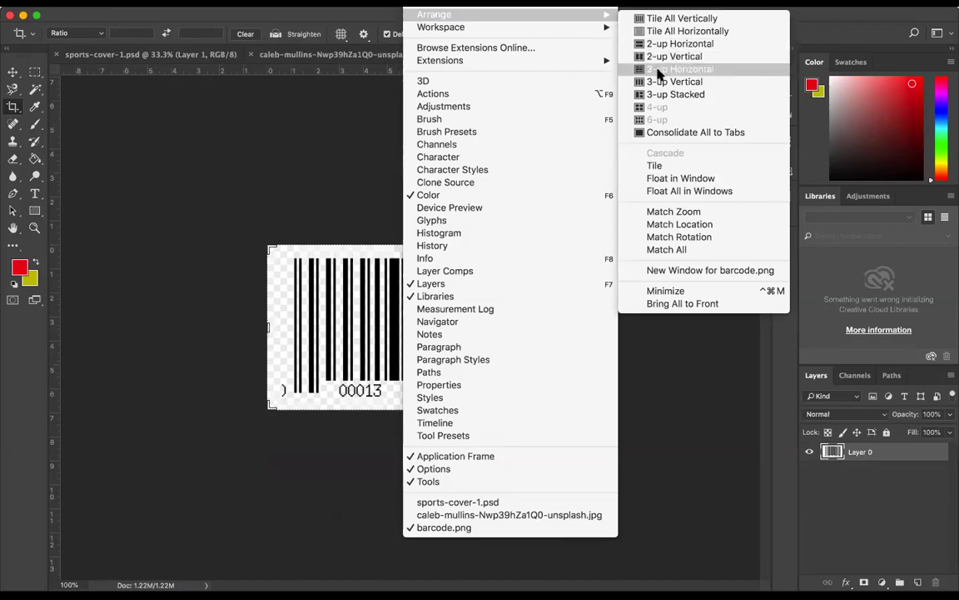
pyautogui.click(659, 74)
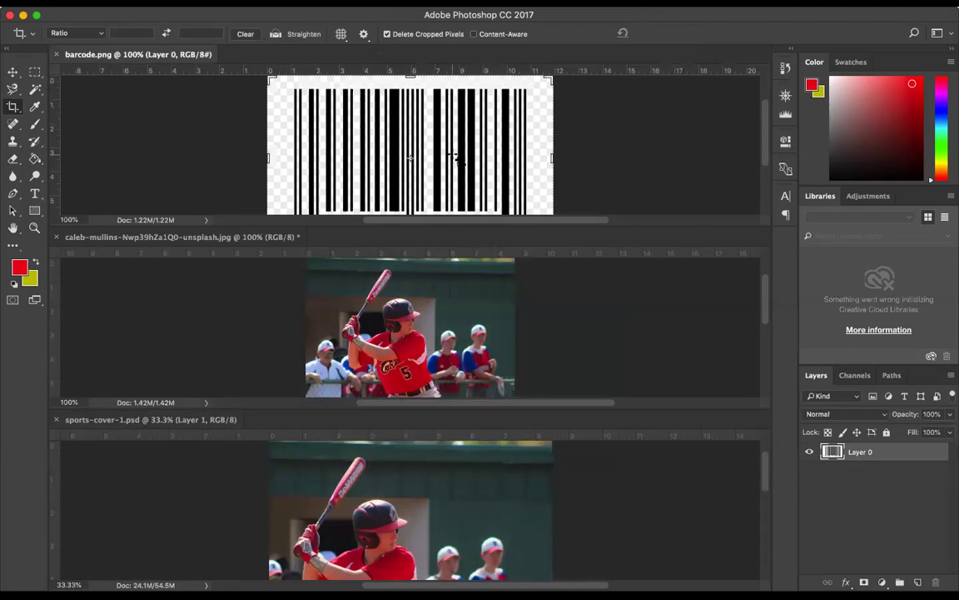
# Copy the barcode into sports-cover-1, close the other documents unsaved, and place it bottom-left
pyautogui.click(12, 71)
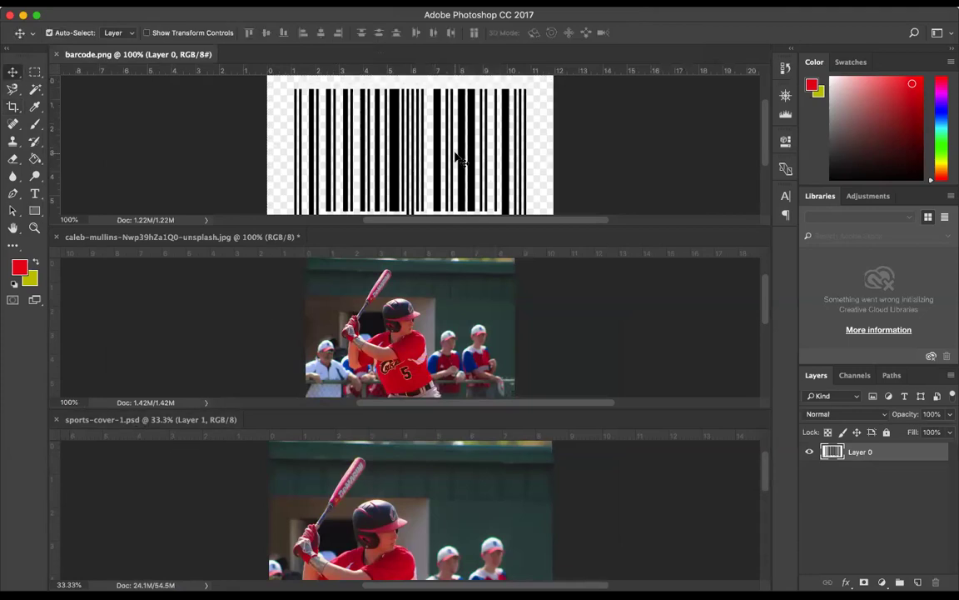
pyautogui.moveTo(410, 140); pyautogui.dragTo(400, 208)
pyautogui.moveTo(439, 523); pyautogui.dragTo(438, 523)
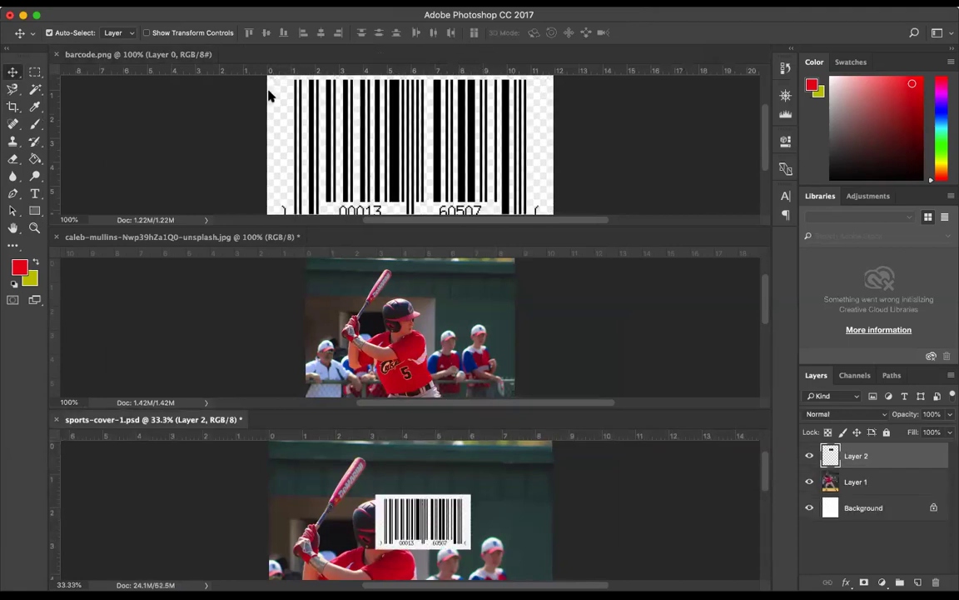
pyautogui.click(56, 54)
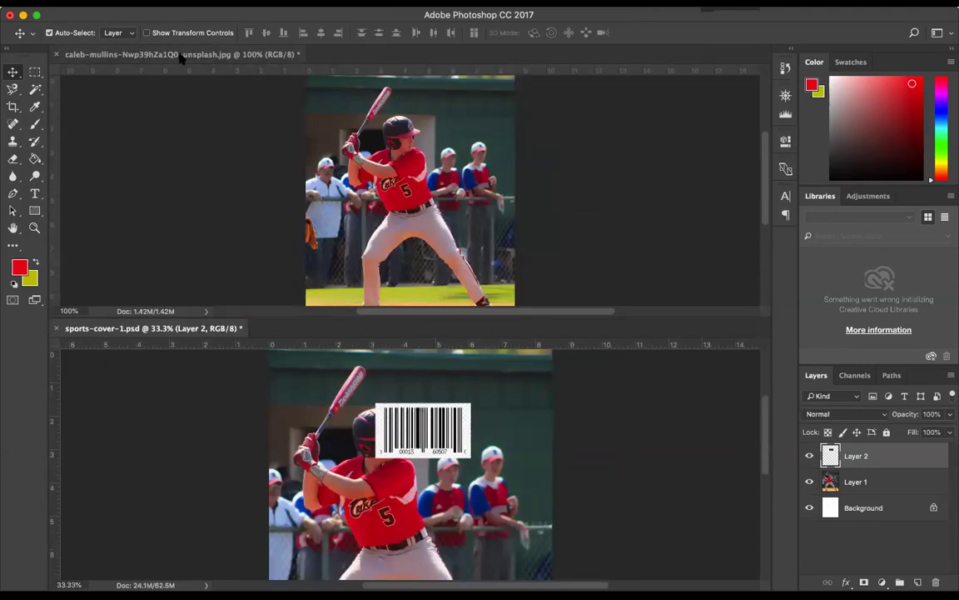
pyautogui.click(57, 54)
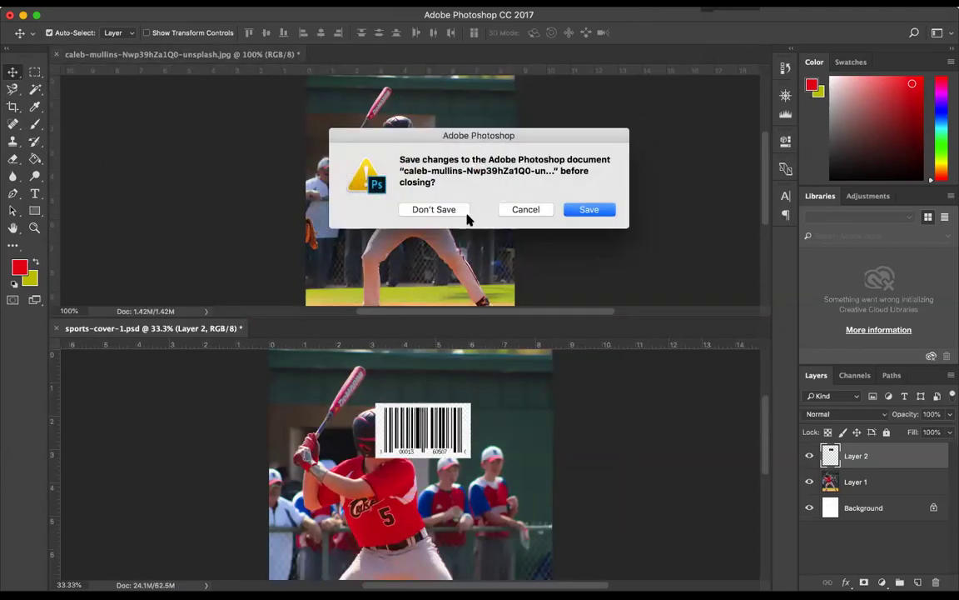
pyautogui.click(434, 209)
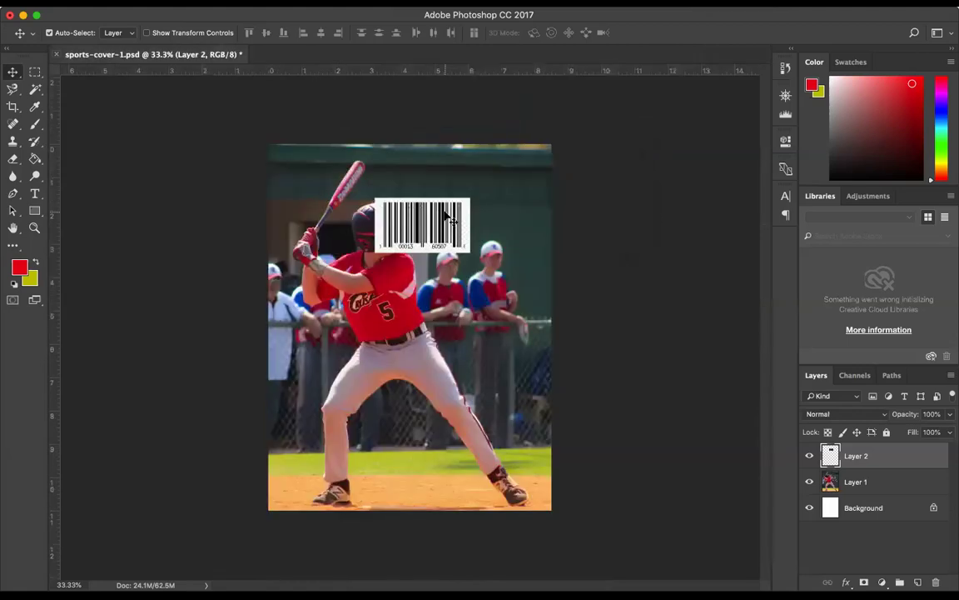
pyautogui.moveTo(422, 227); pyautogui.dragTo(355, 448)
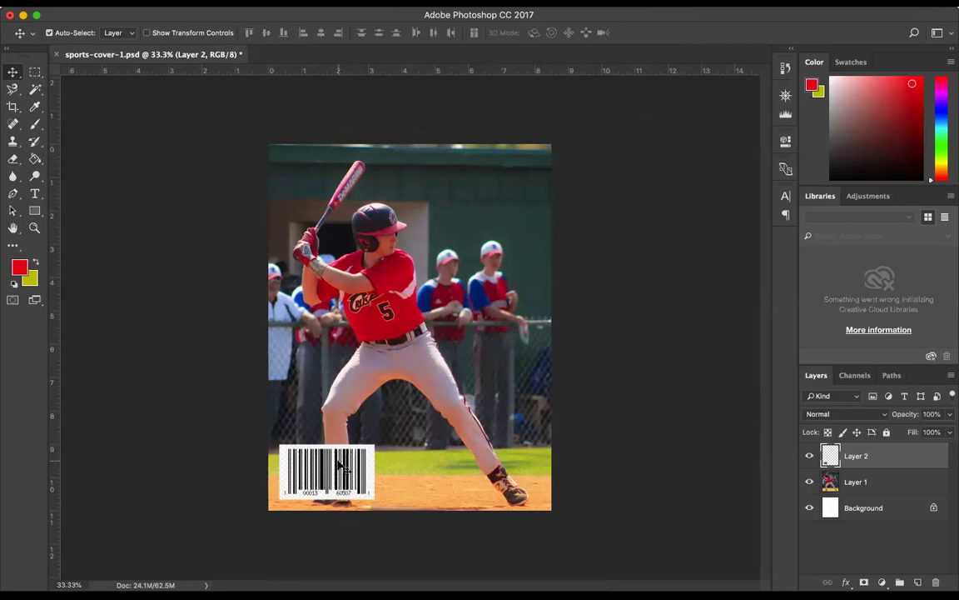
# Scale the barcode down to about 57% and settle it near the lower-left edge
pyautogui.rightClick(338, 464)
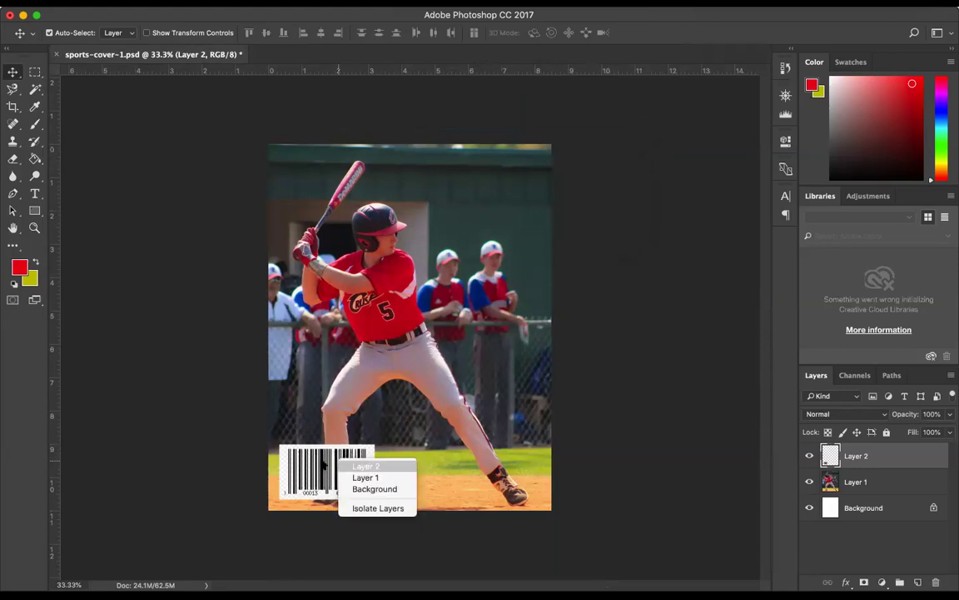
pyautogui.click(340, 465)
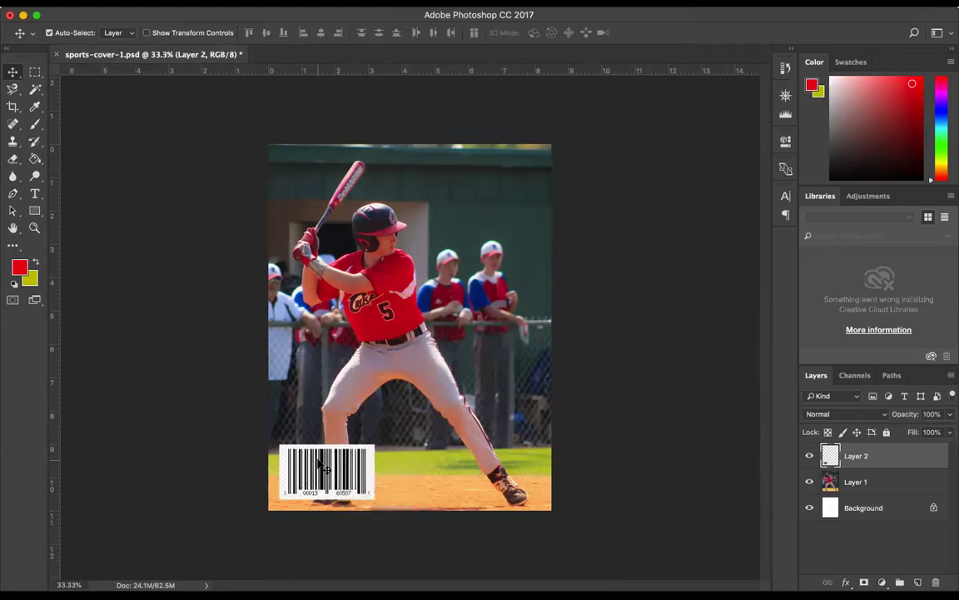
pyautogui.hotkey('ctrl', 't')
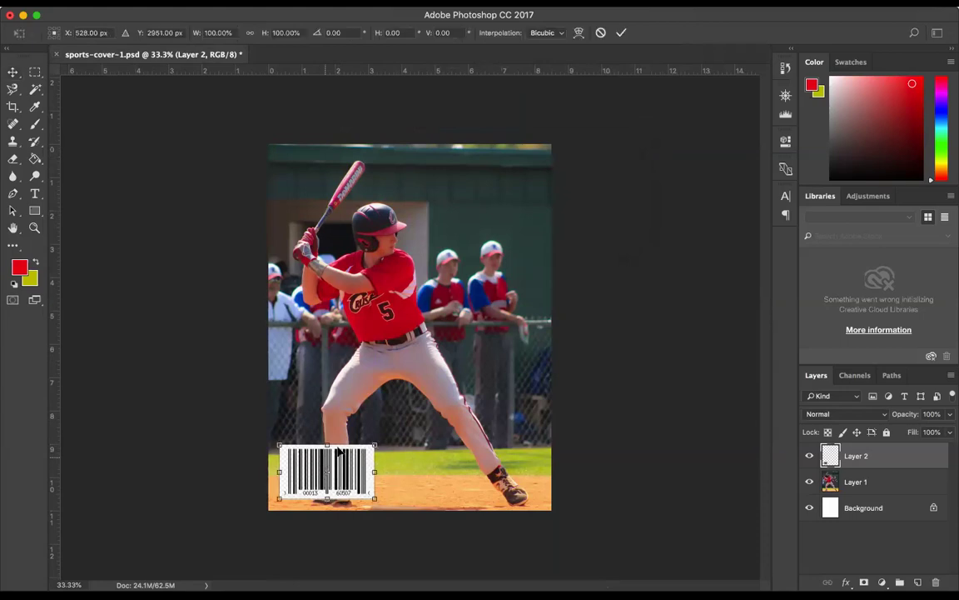
pyautogui.moveTo(374, 445); pyautogui.dragTo(330, 462)
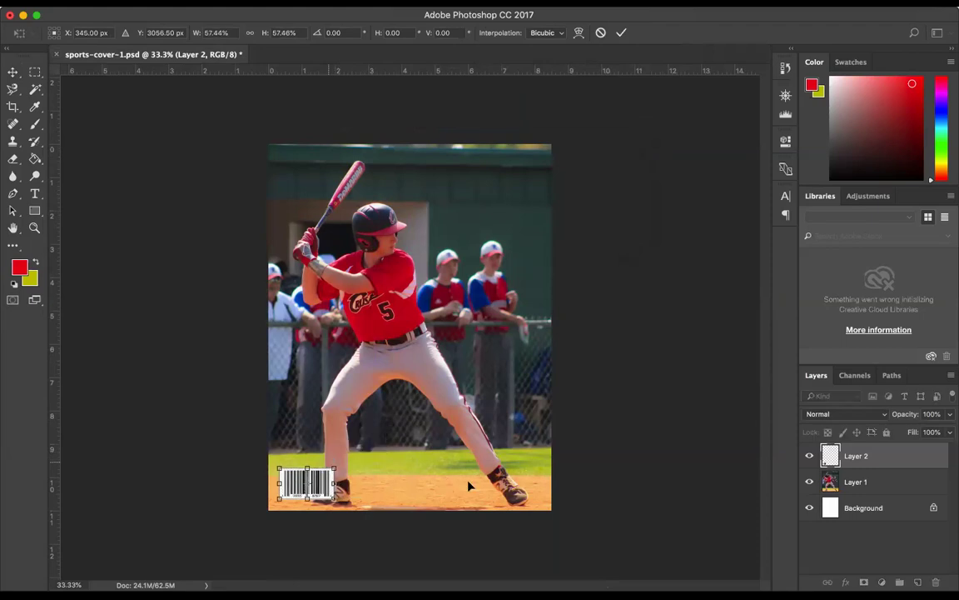
pyautogui.moveTo(299, 490); pyautogui.dragTo(296, 489)
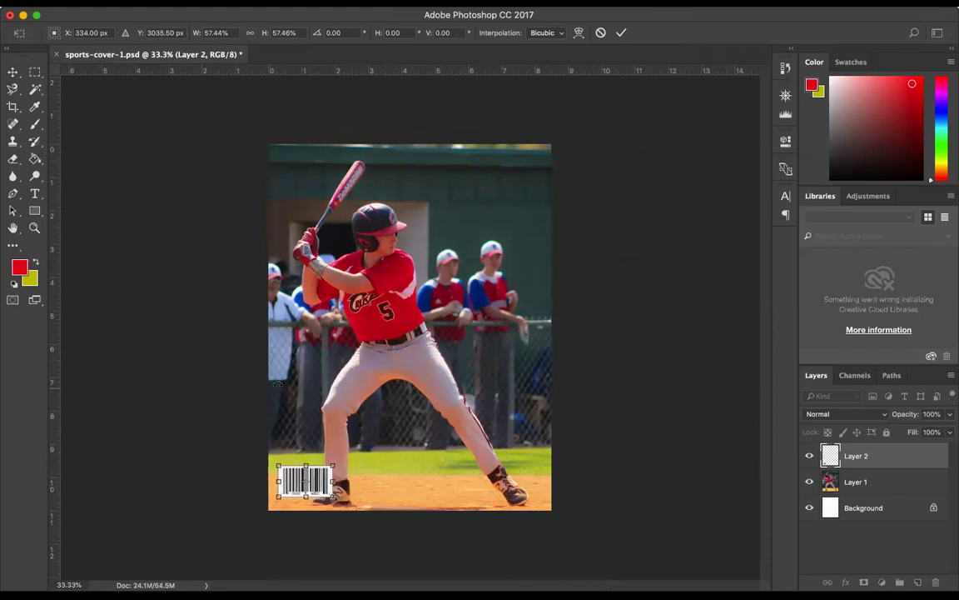
pyautogui.click(15, 75)
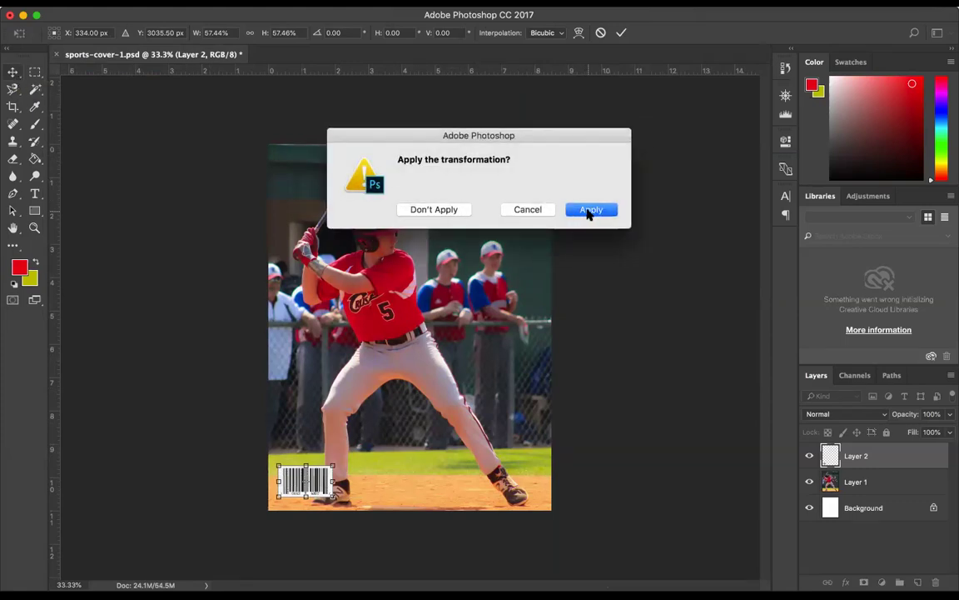
pyautogui.click(590, 209)
pyautogui.moveTo(281, 471); pyautogui.dragTo(311, 484)
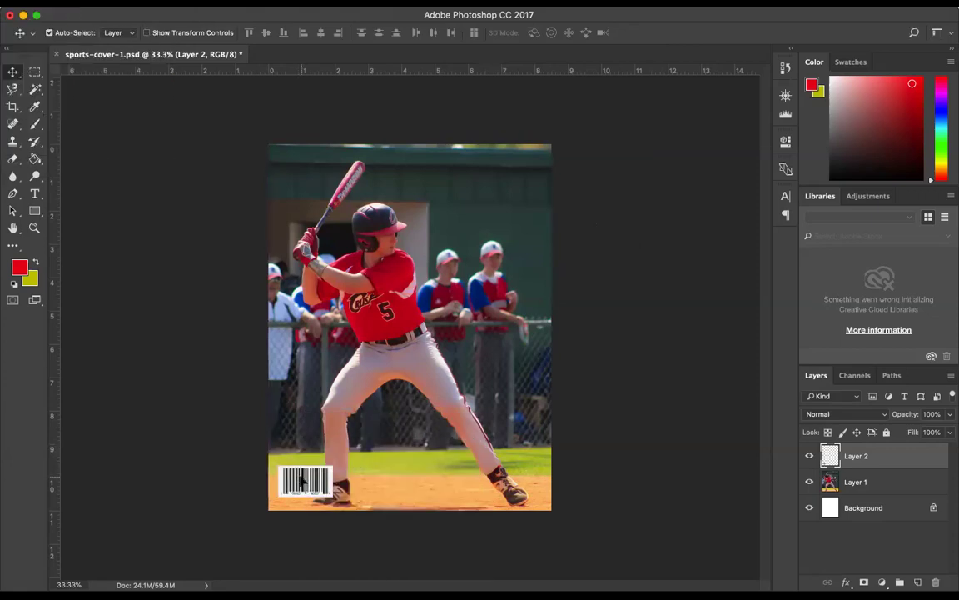
# Rename Layer 2 to barcode and Layer 1 to image
pyautogui.doubleClick(860, 458)
pyautogui.write('barcode')
pyautogui.click(623, 221)
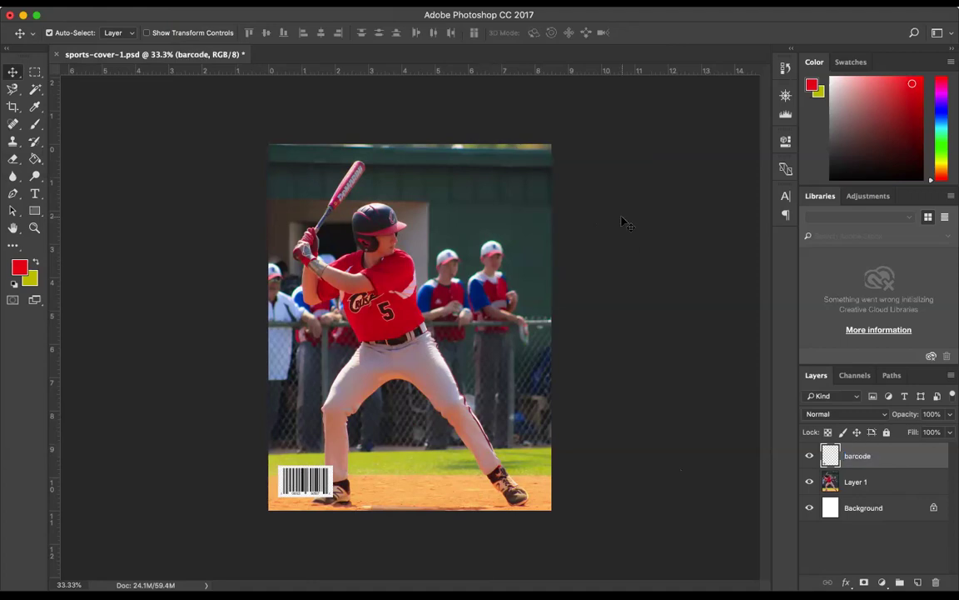
pyautogui.doubleClick(854, 483)
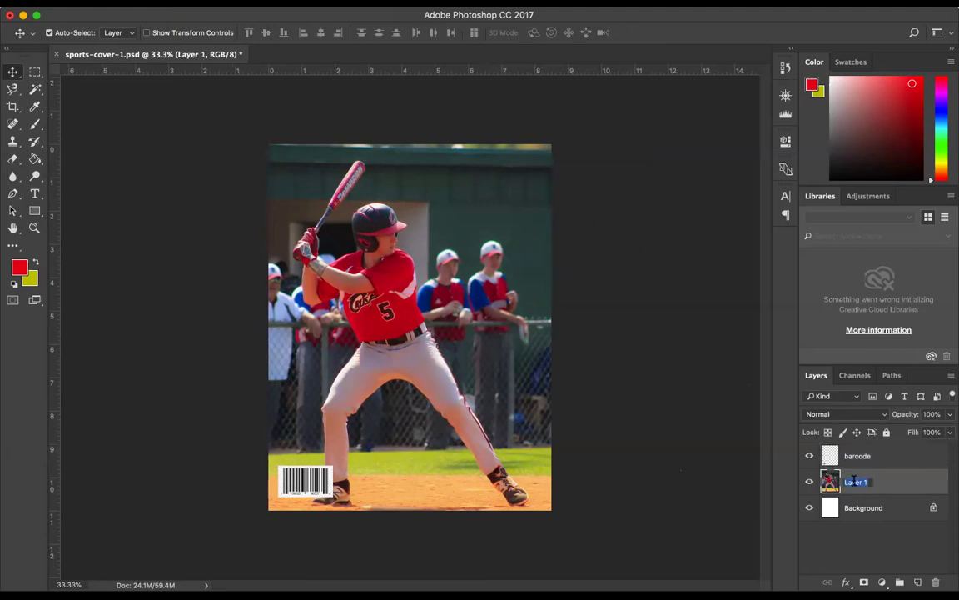
pyautogui.write('imag')
pyautogui.write('w')
pyautogui.press('Return')
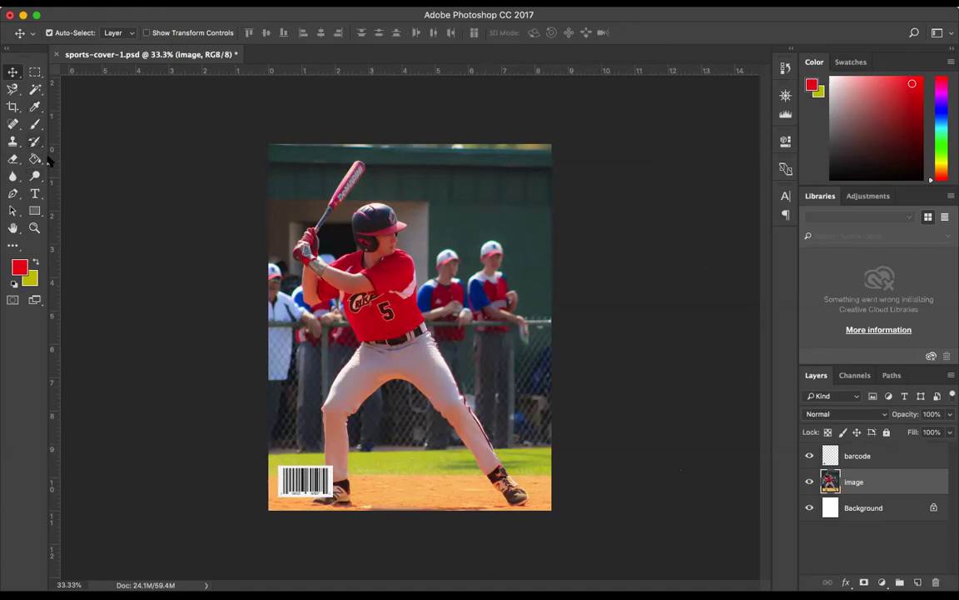
# Type the headline CITY SPORTS near the top of the photo as a text layer
pyautogui.click(35, 195)
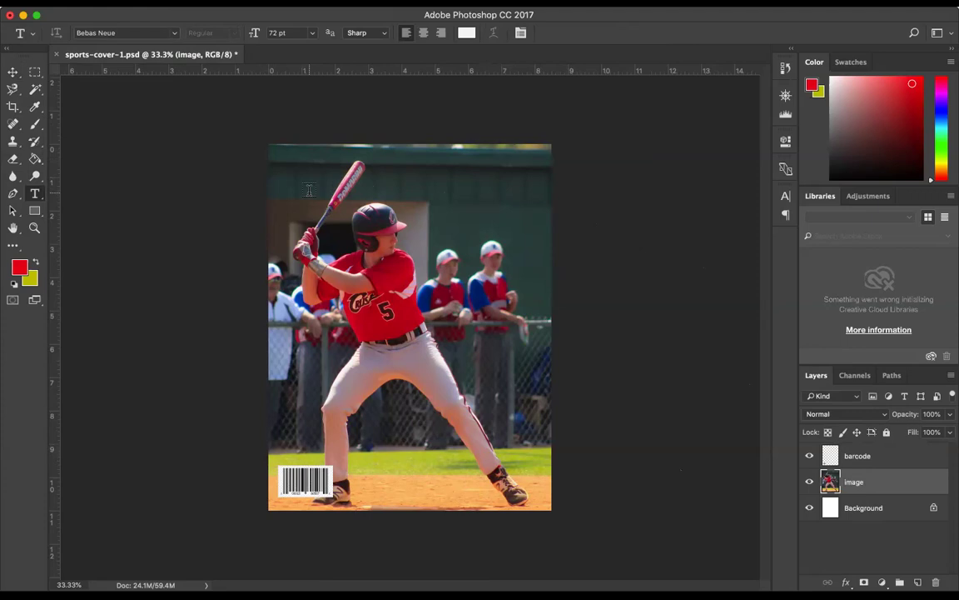
pyautogui.click(309, 190)
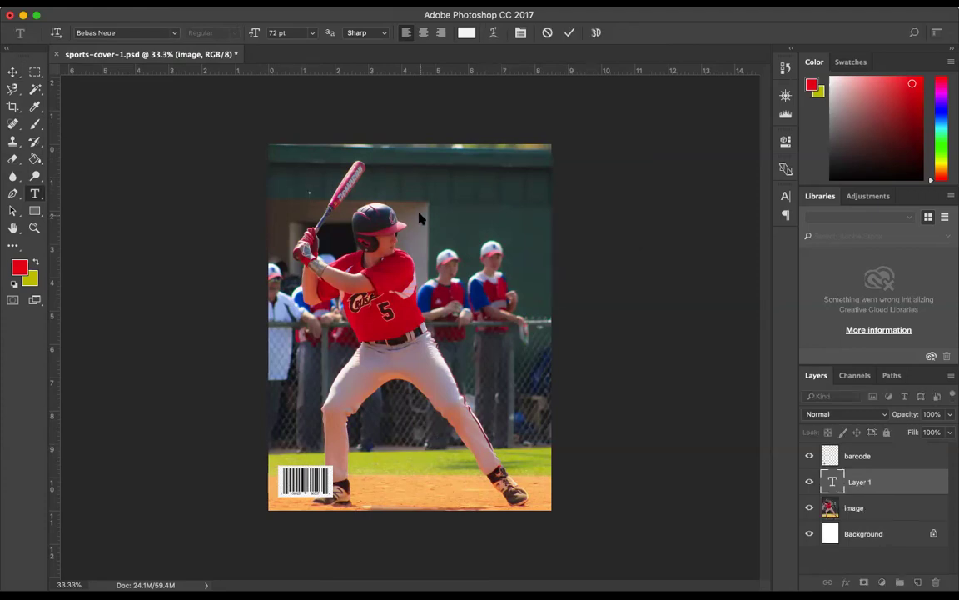
pyautogui.write('C')
pyautogui.write('ITY')
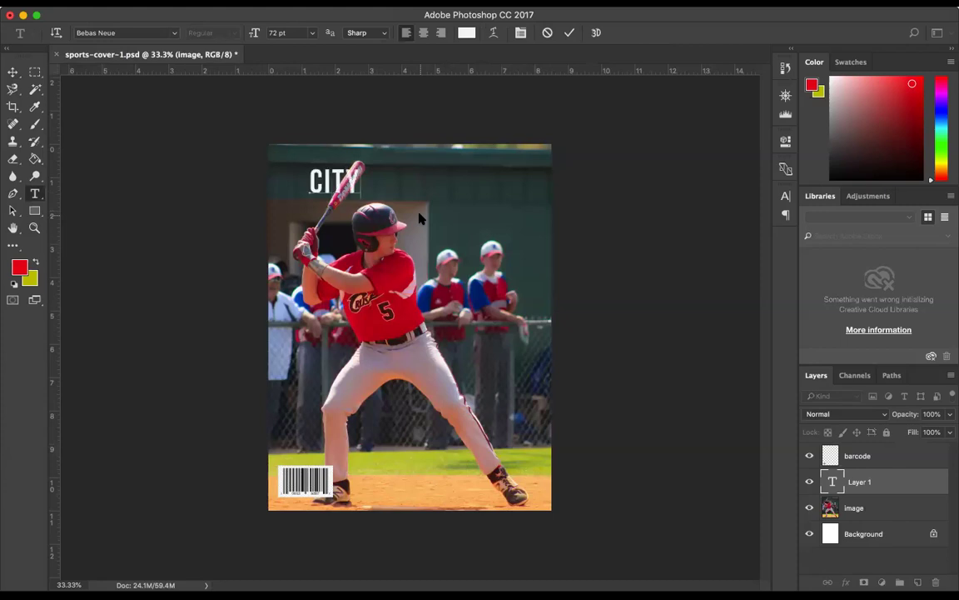
pyautogui.write(' SPORTS')
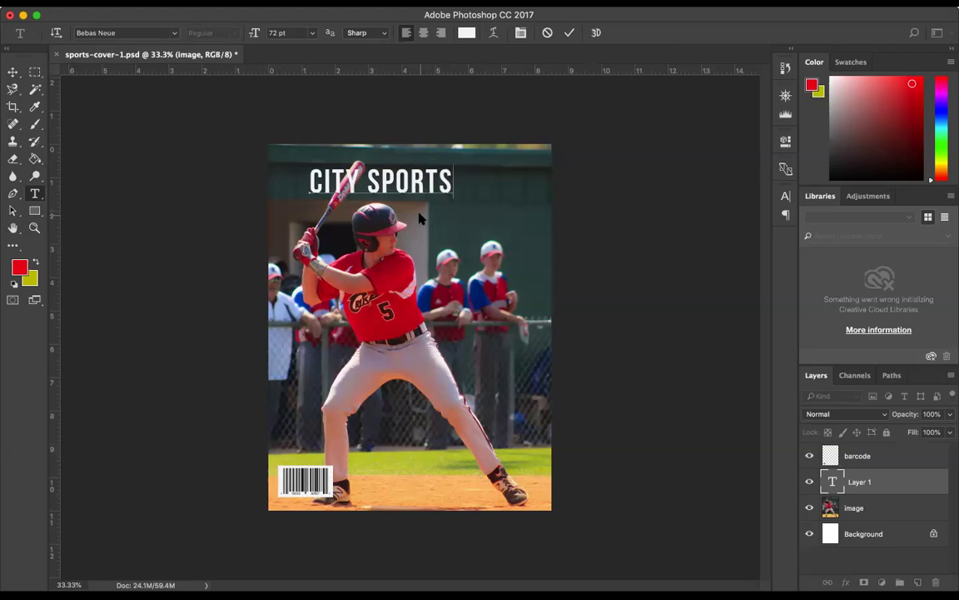
pyautogui.click(13, 71)
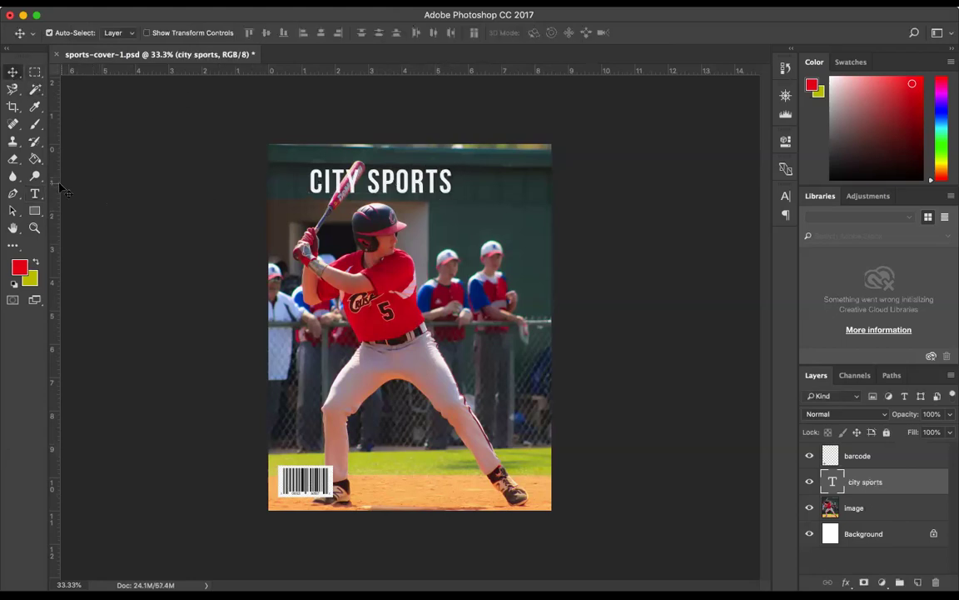
pyautogui.click(35, 194)
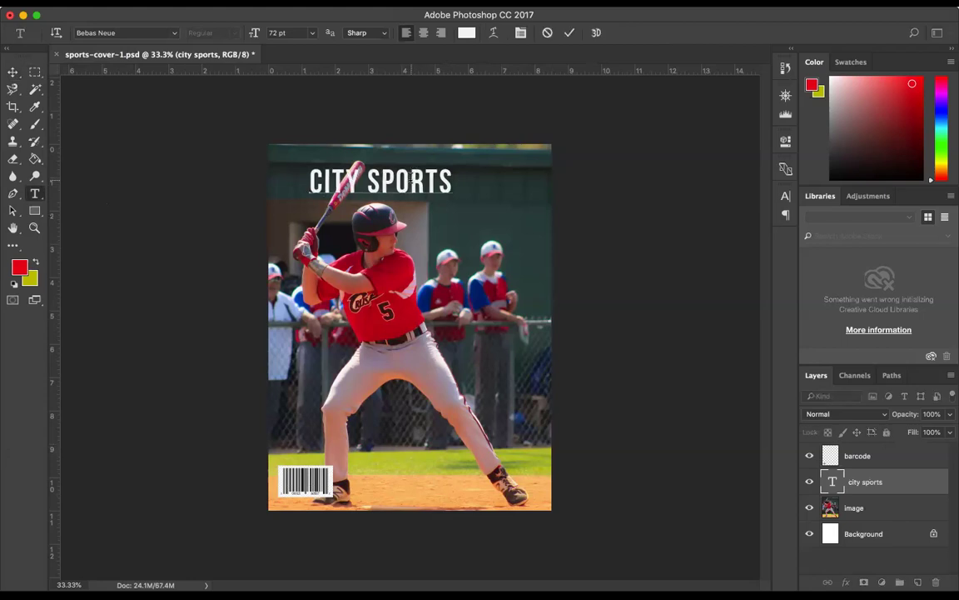
# Select the CITY SPORTS text and set its tracking to -50 in the Character panel
pyautogui.moveTo(452, 180); pyautogui.dragTo(310, 180)
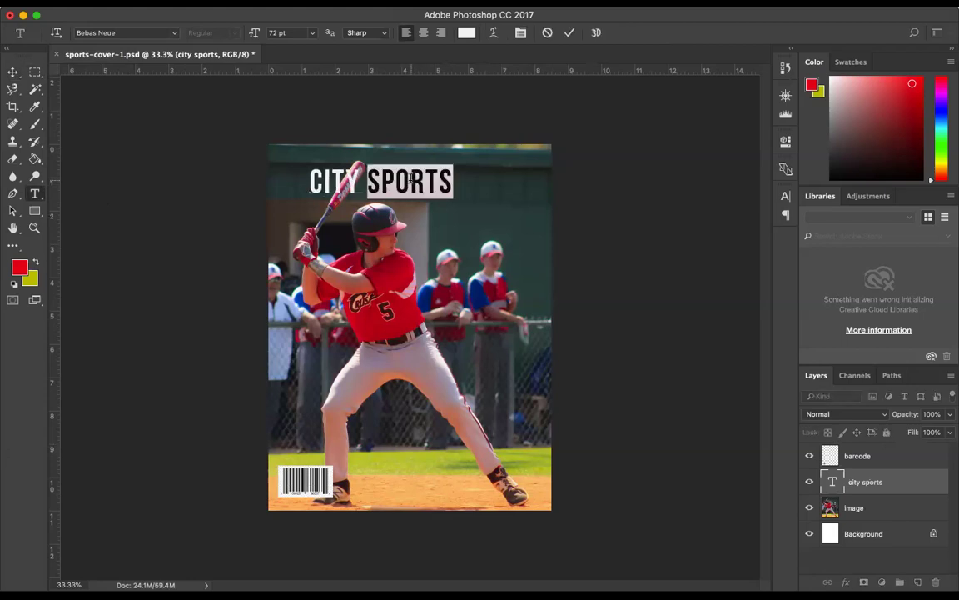
pyautogui.click(783, 198)
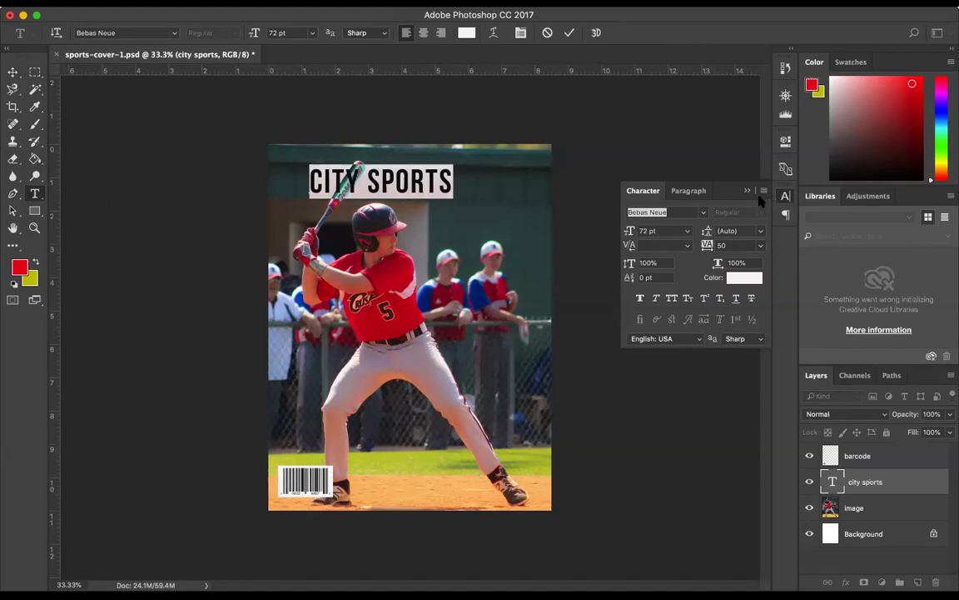
pyautogui.click(784, 198)
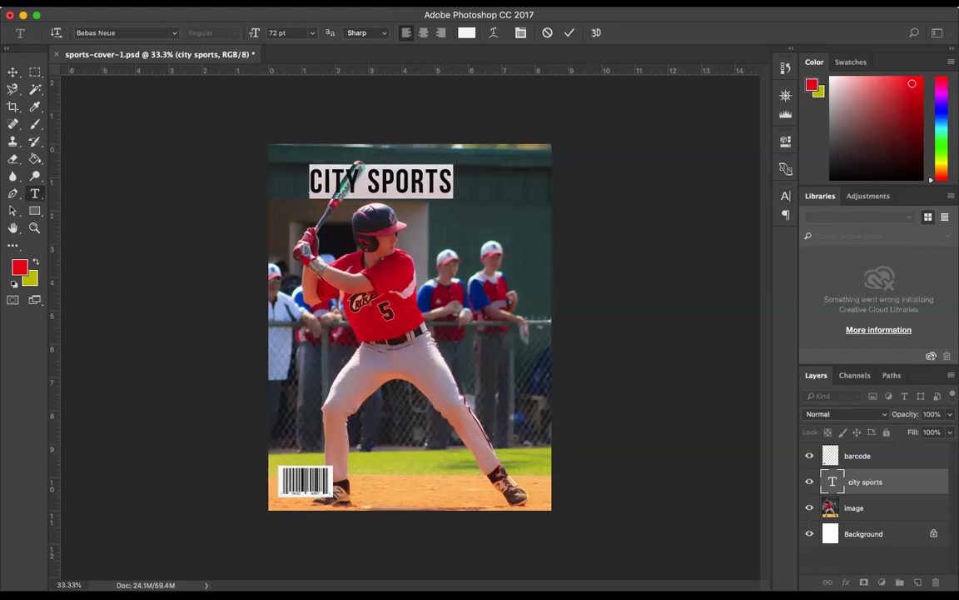
pyautogui.click(420, 3)
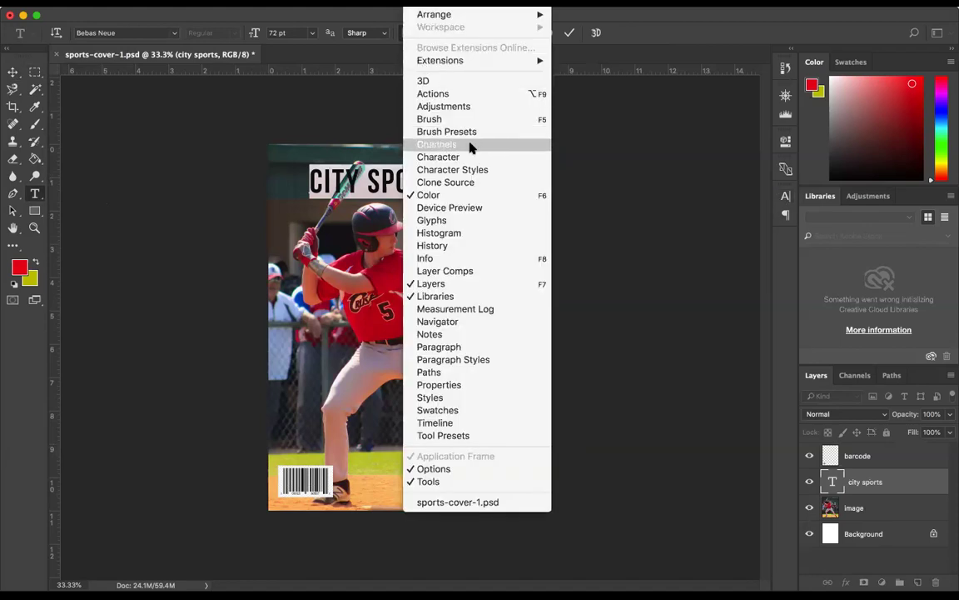
pyautogui.click(465, 160)
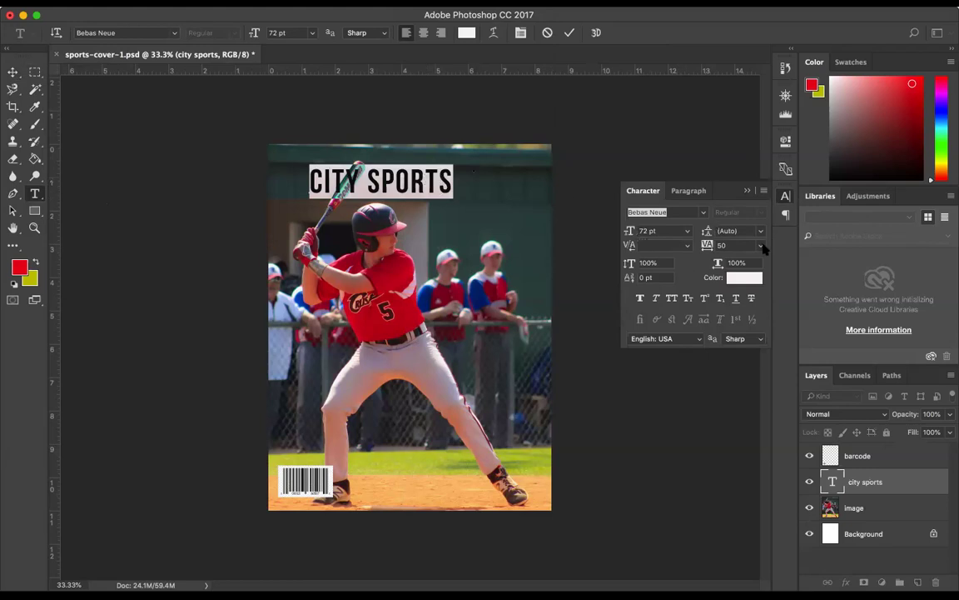
pyautogui.click(760, 246)
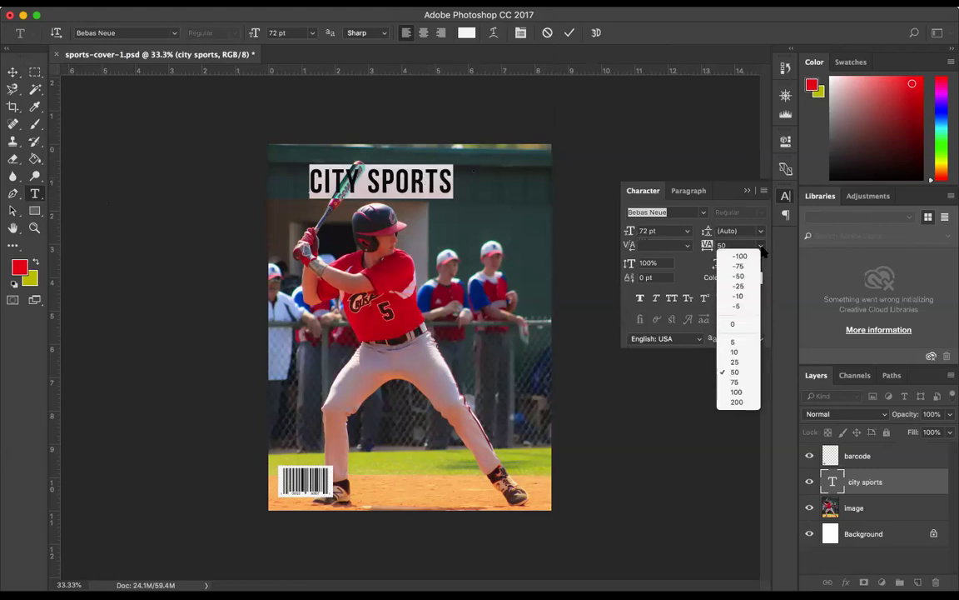
pyautogui.click(736, 326)
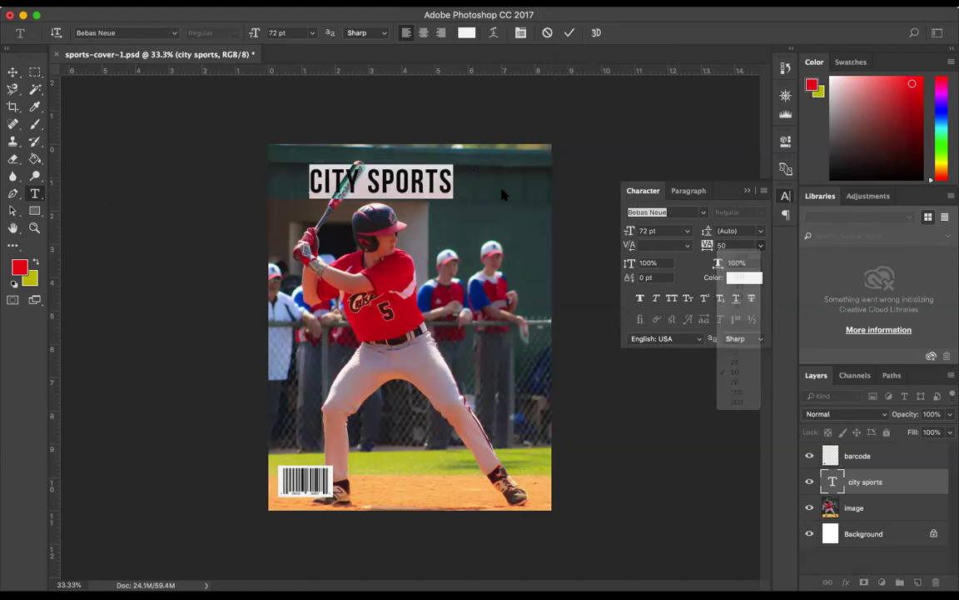
pyautogui.click(760, 246)
pyautogui.click(744, 276)
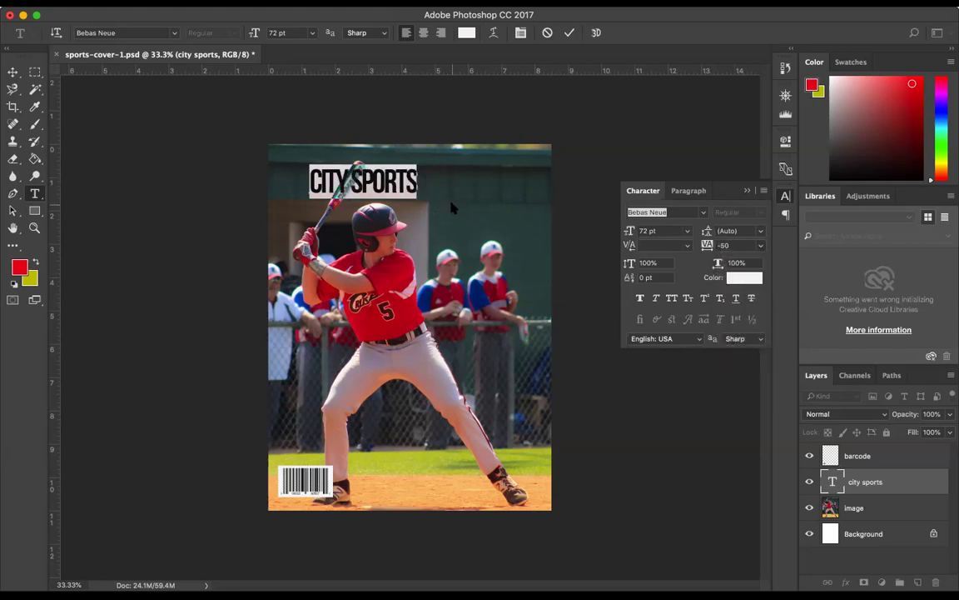
# Enlarge the headline to 150 pt and move it across the cover's top
pyautogui.click(687, 231)
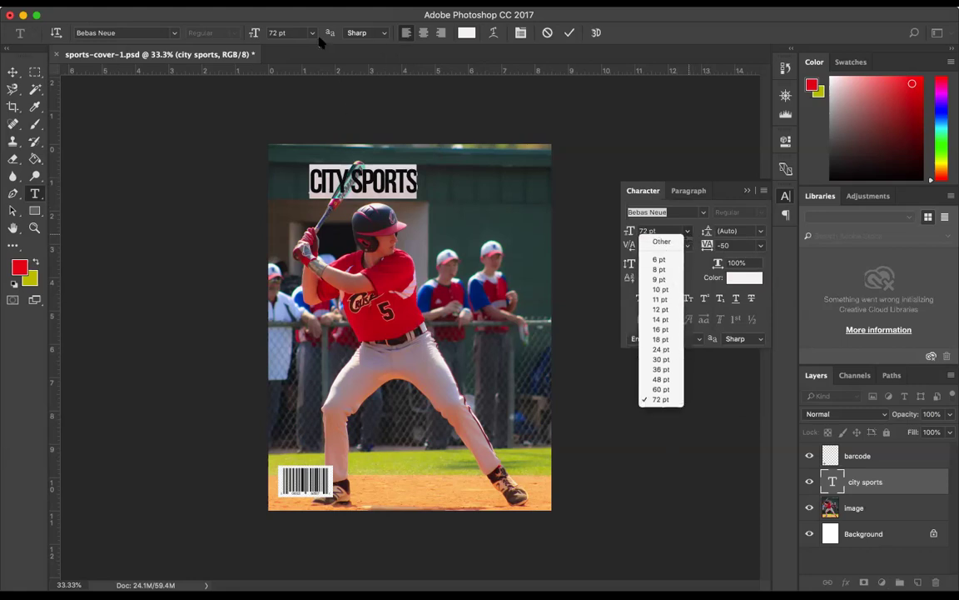
pyautogui.click(287, 41)
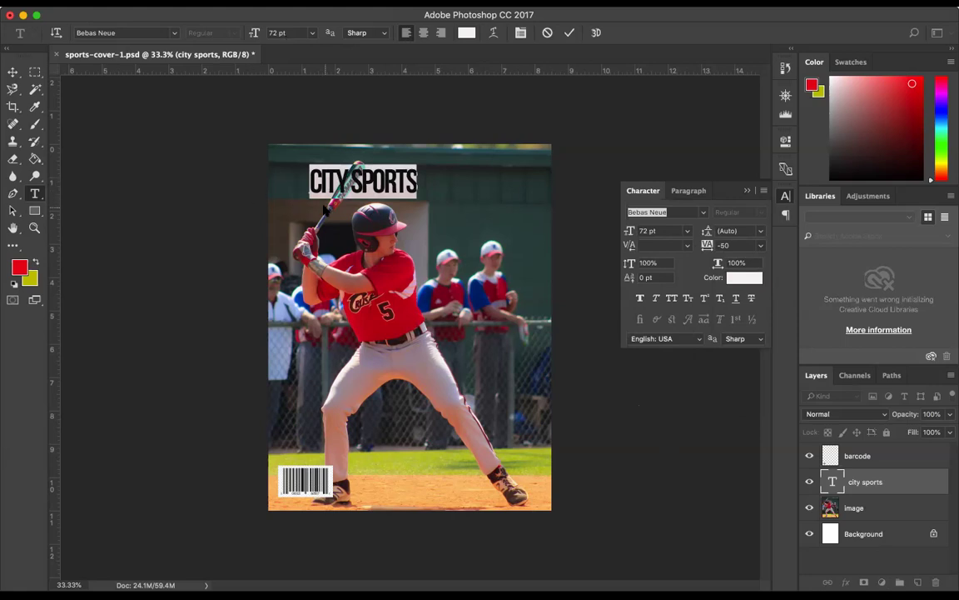
pyautogui.click(278, 35)
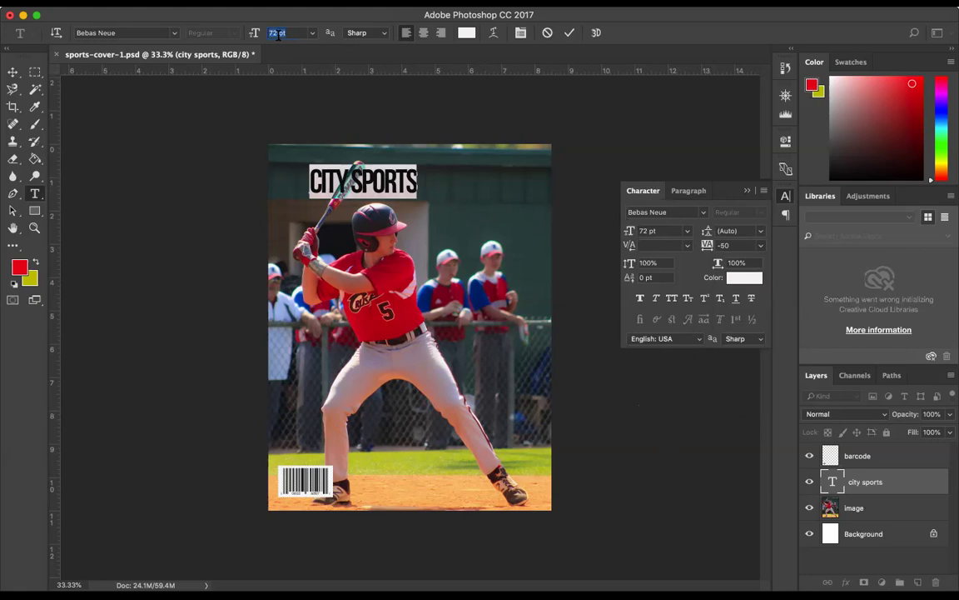
pyautogui.write('150')
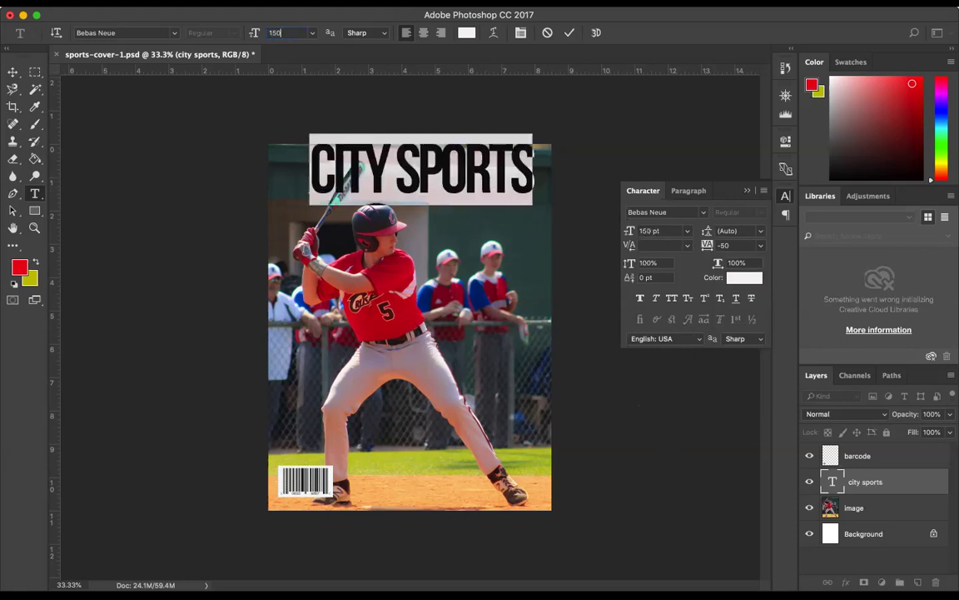
pyautogui.click(14, 72)
pyautogui.moveTo(348, 175); pyautogui.dragTo(363, 200)
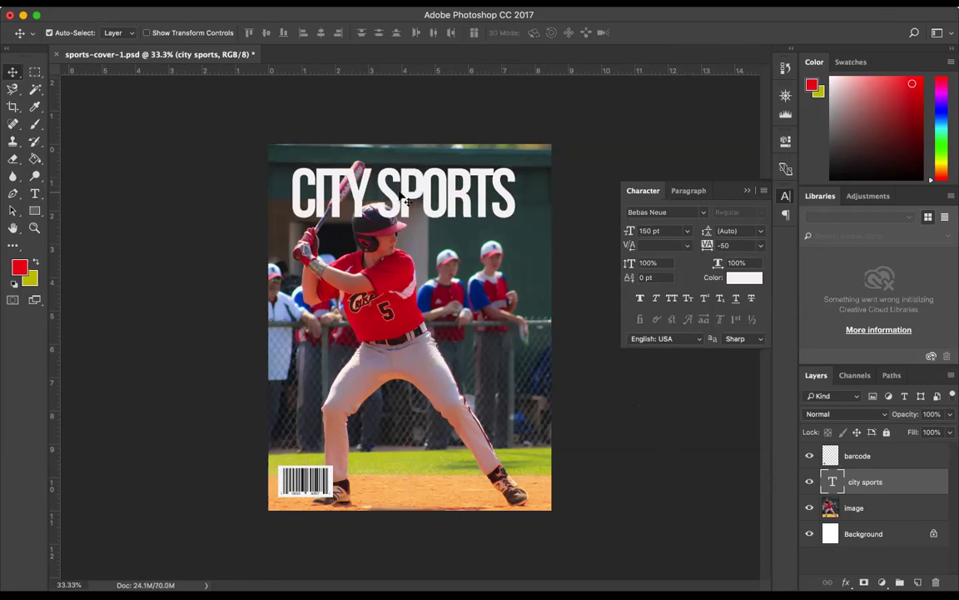
pyautogui.click(761, 247)
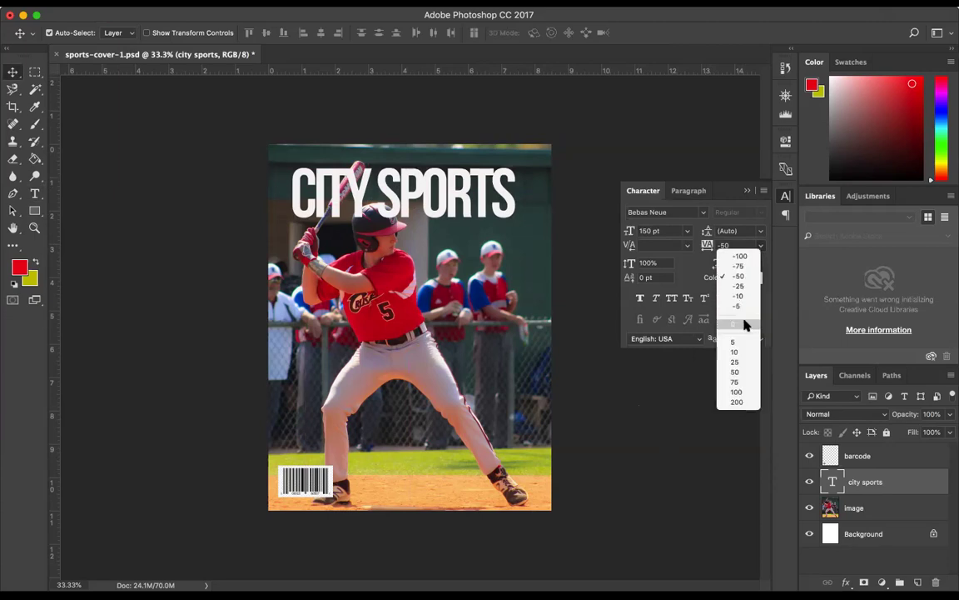
# Choose -25 tracking for the 150 pt CITY SPORTS headline
pyautogui.click(745, 288)
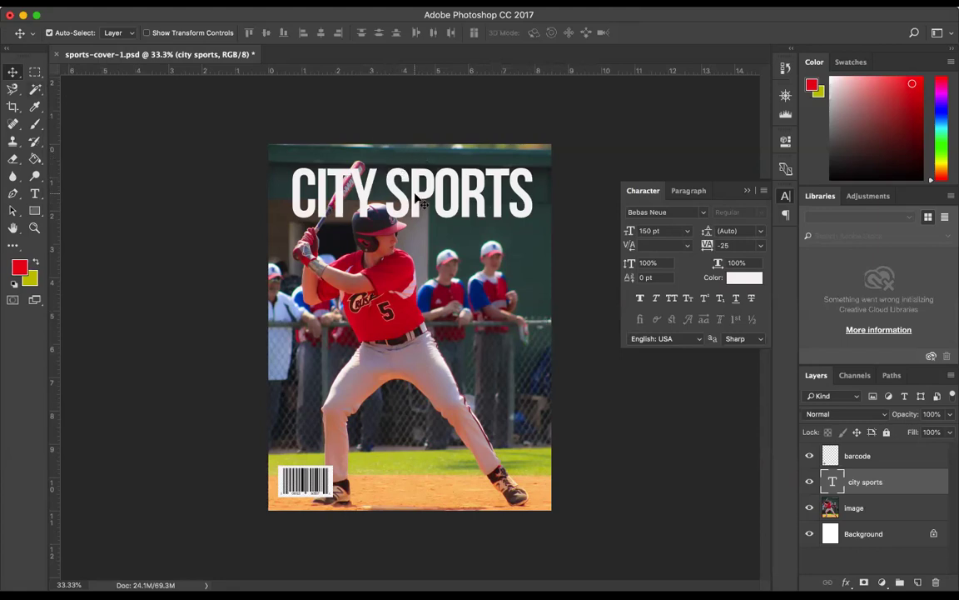
# Drag the CITY SPORTS headline left, then back right, until it sits centred at the top
pyautogui.moveTo(377, 183); pyautogui.dragTo(410, 200)
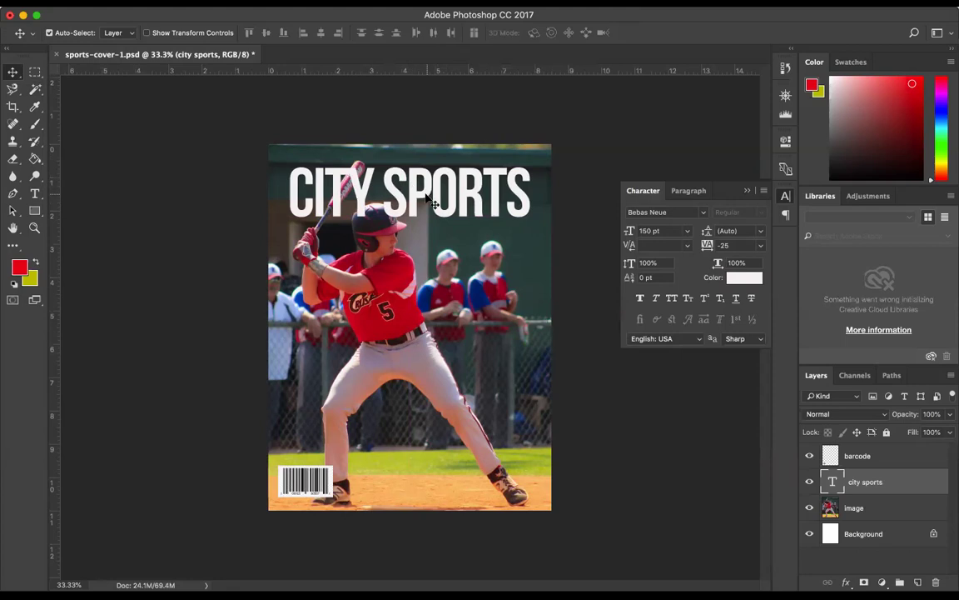
pyautogui.moveTo(402, 187); pyautogui.dragTo(401, 187)
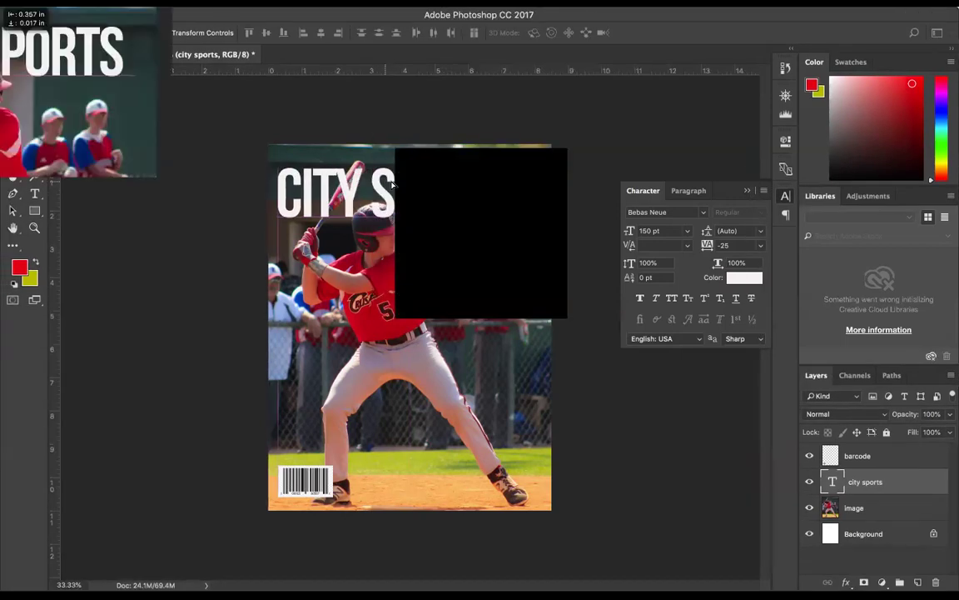
pyautogui.moveTo(401, 187); pyautogui.dragTo(400, 187)
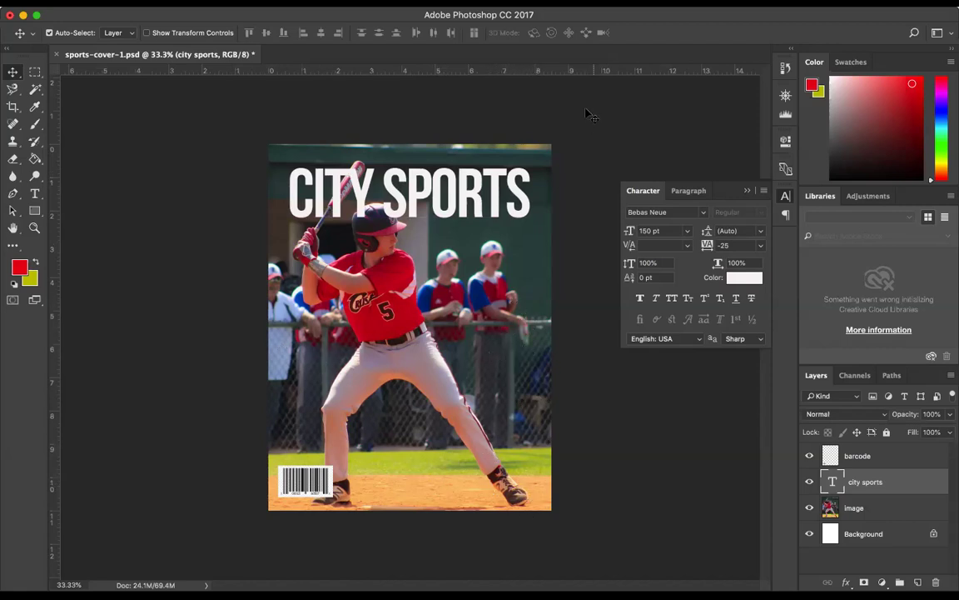
# Type the date as a Century Gothic Bold text layer and drag it to mid-cover
pyautogui.click(35, 192)
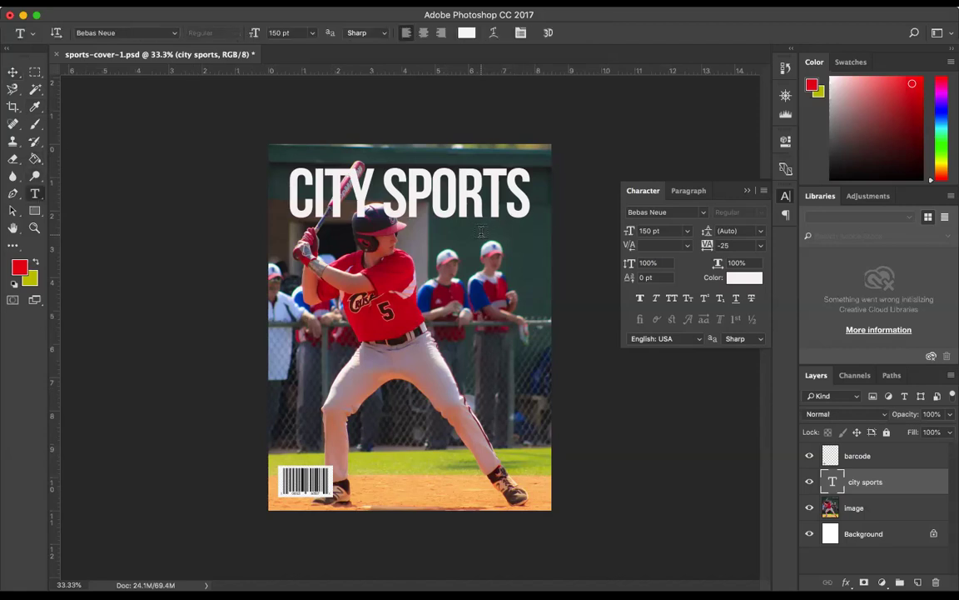
pyautogui.click(433, 191)
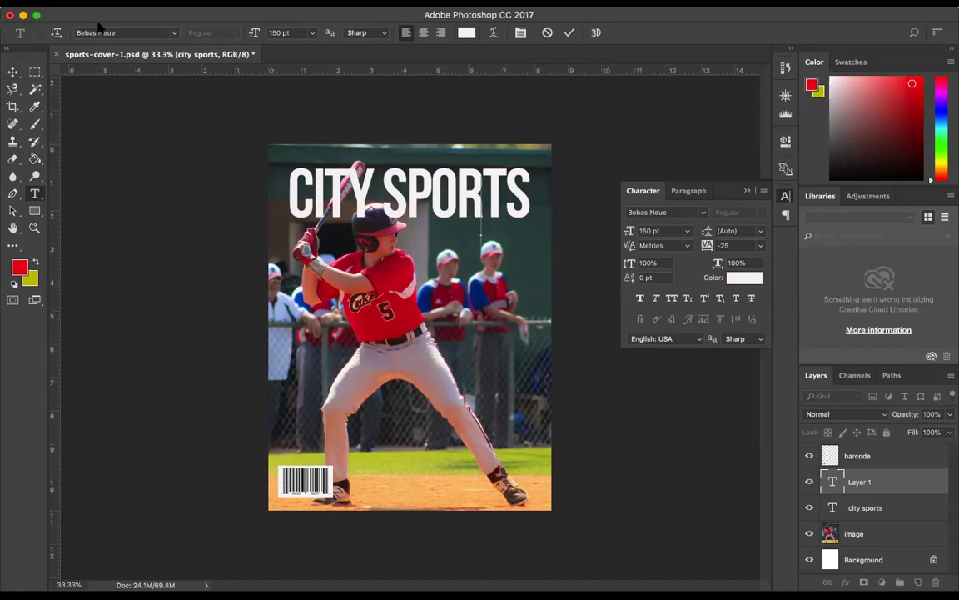
pyautogui.click(125, 30)
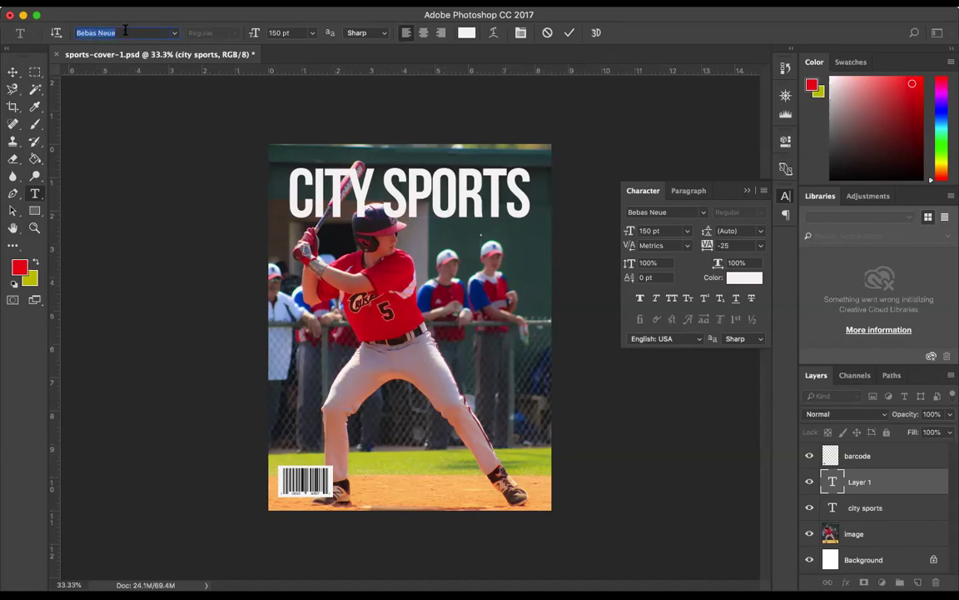
pyautogui.write('cen')
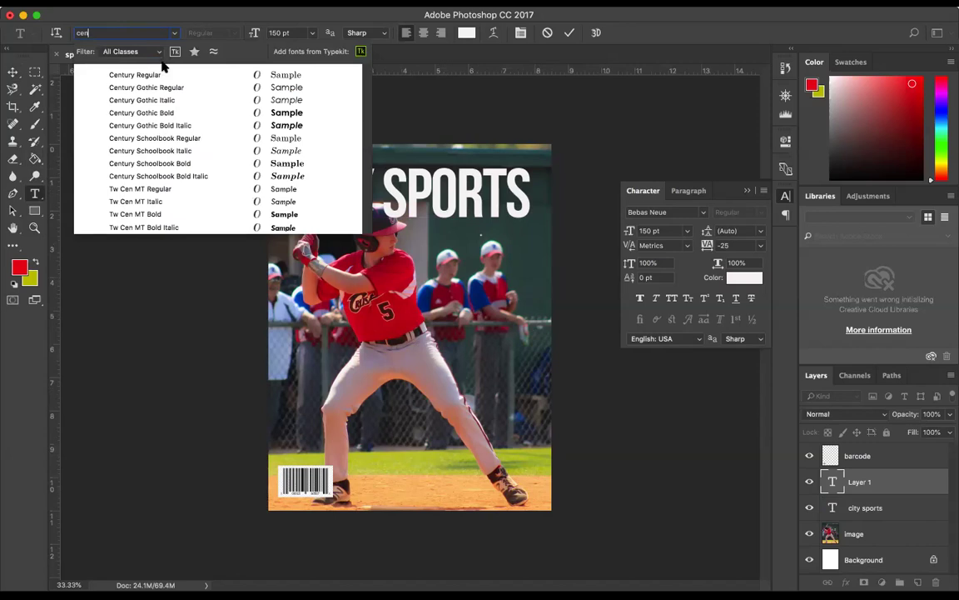
pyautogui.click(184, 112)
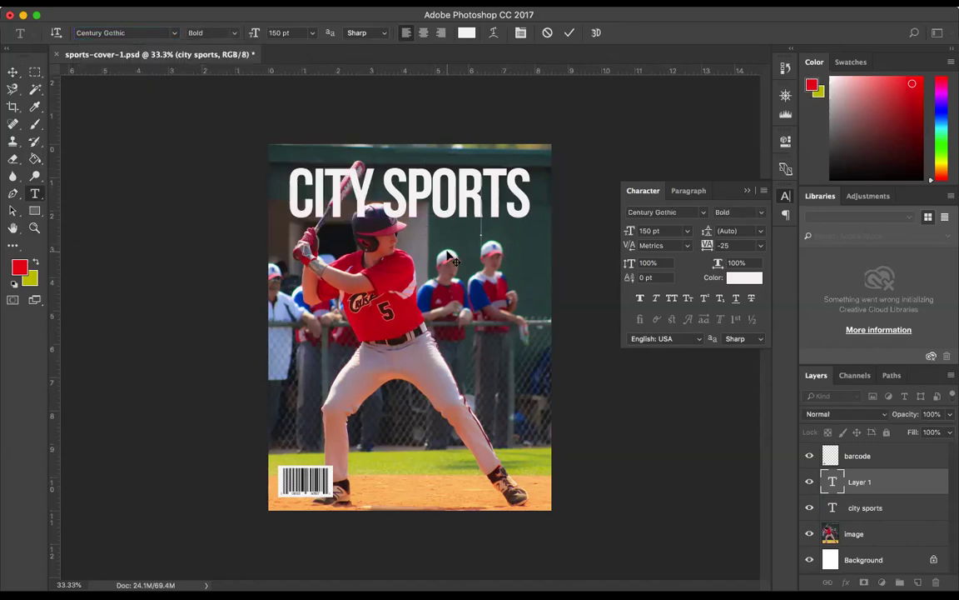
pyautogui.write('JUNE')
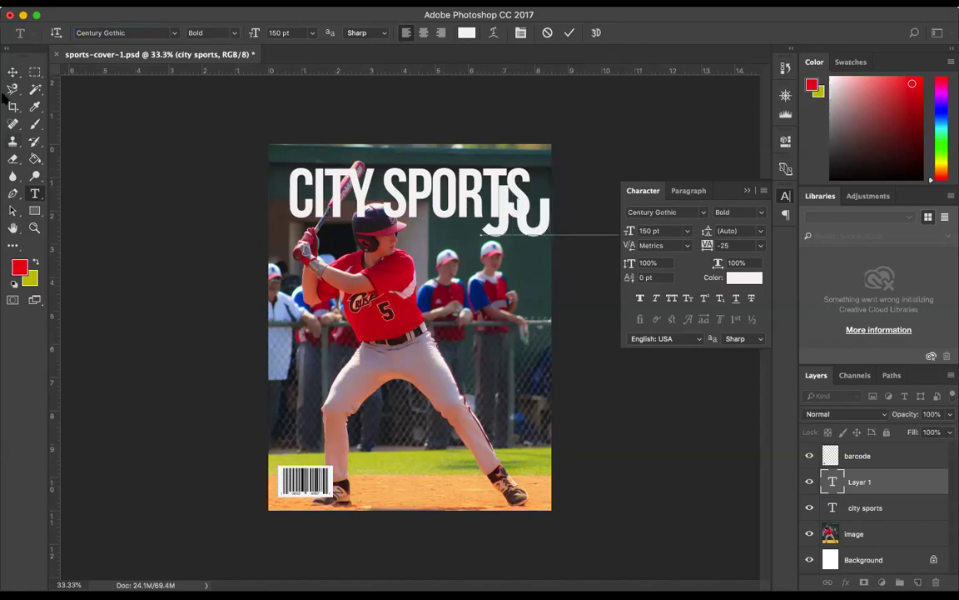
pyautogui.click(14, 73)
pyautogui.moveTo(514, 226); pyautogui.dragTo(308, 299)
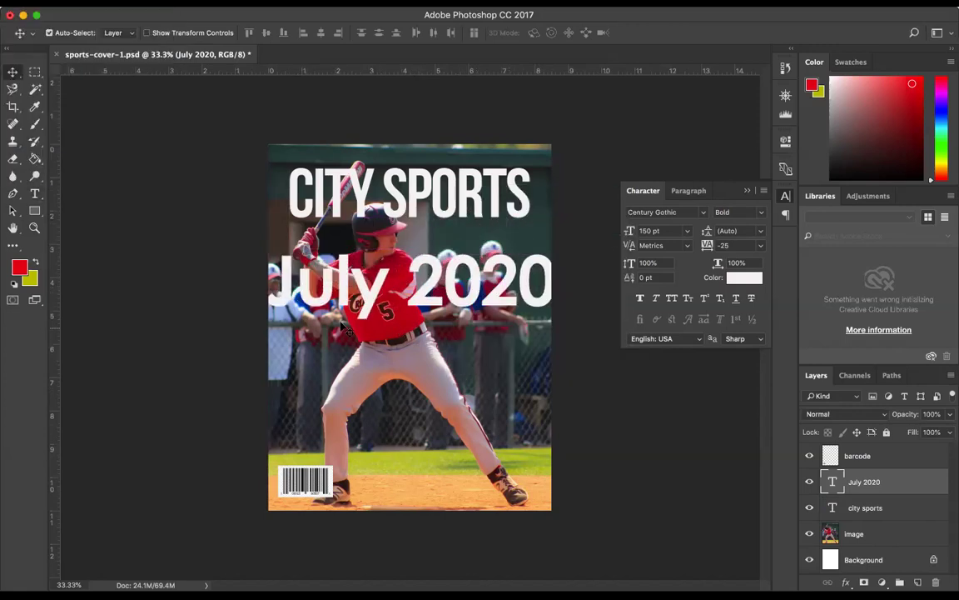
# Resize the July 2020 date to 30 pt and place it under the right end of SPORTS
pyautogui.click(35, 193)
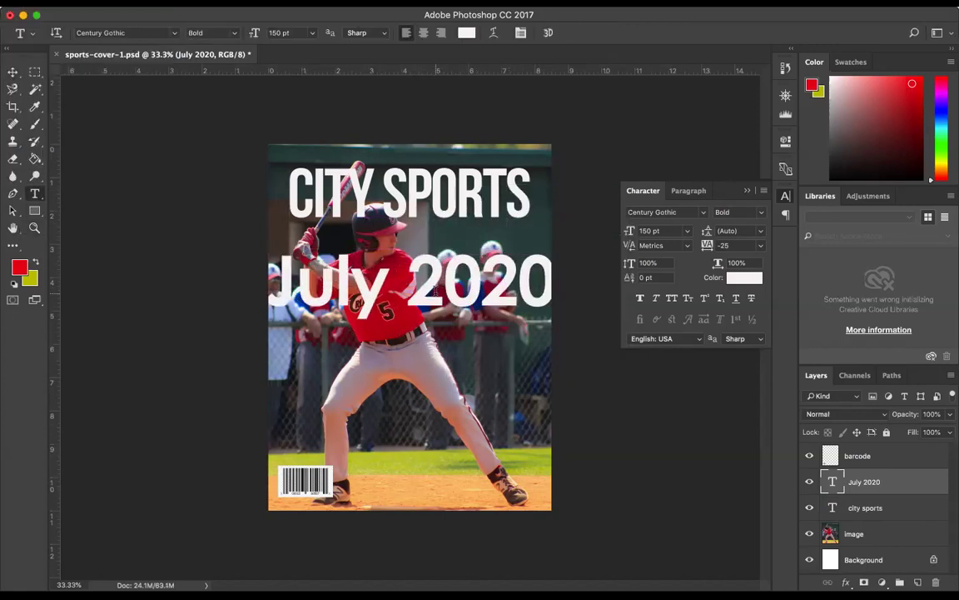
pyautogui.tripleClick(391, 261)
pyautogui.click(687, 231)
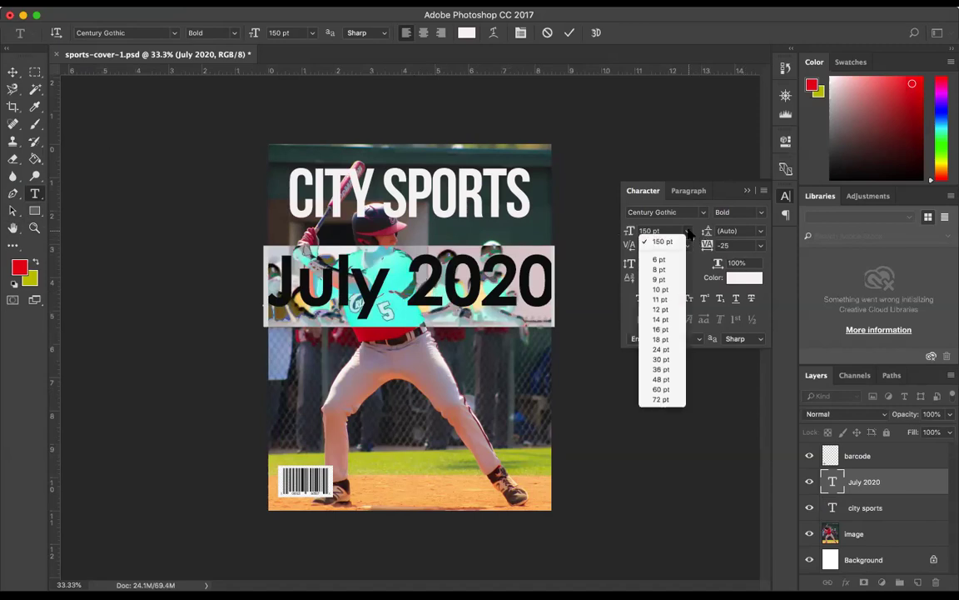
pyautogui.click(662, 339)
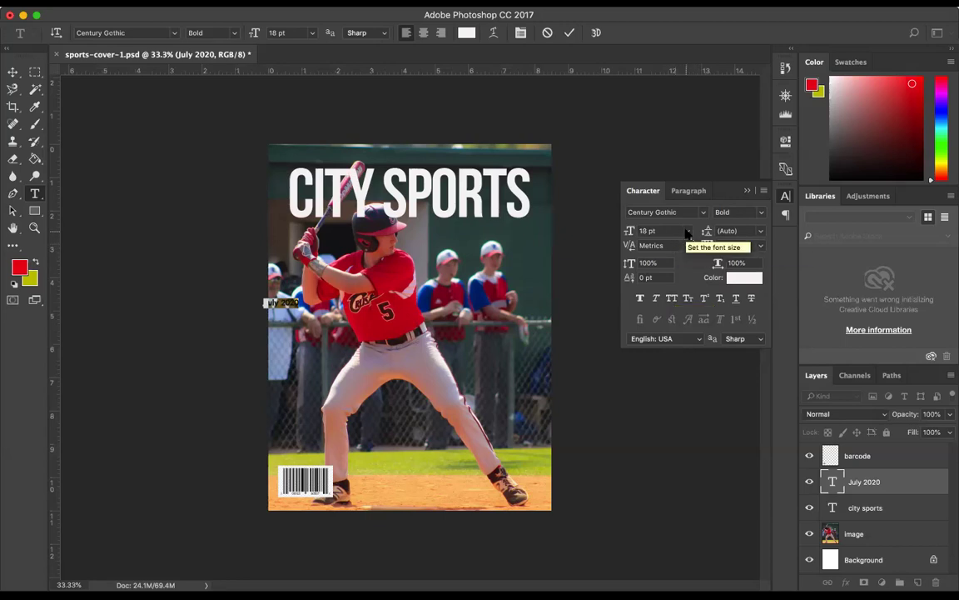
pyautogui.click(687, 232)
pyautogui.click(662, 359)
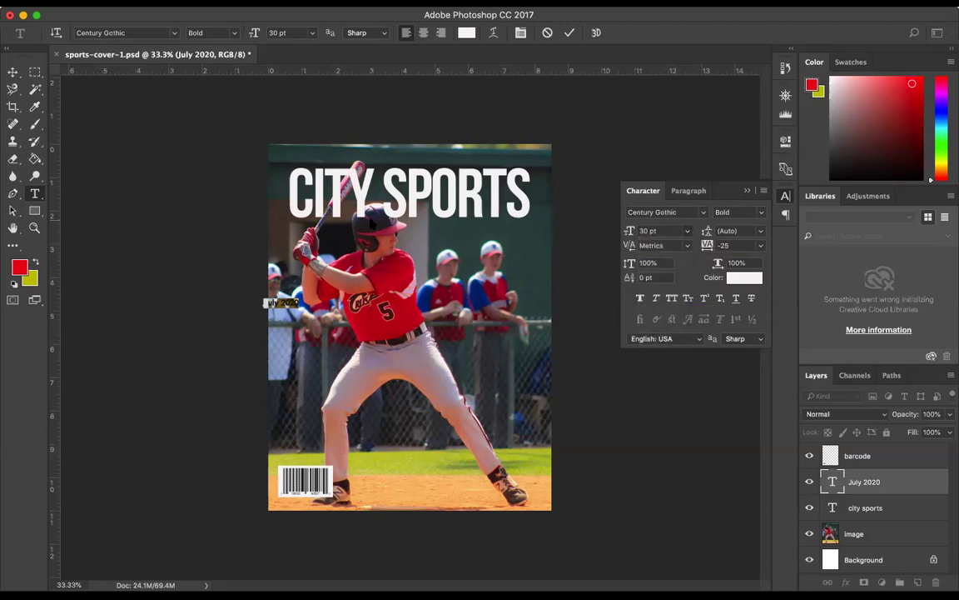
pyautogui.click(13, 72)
pyautogui.moveTo(283, 292); pyautogui.dragTo(540, 235)
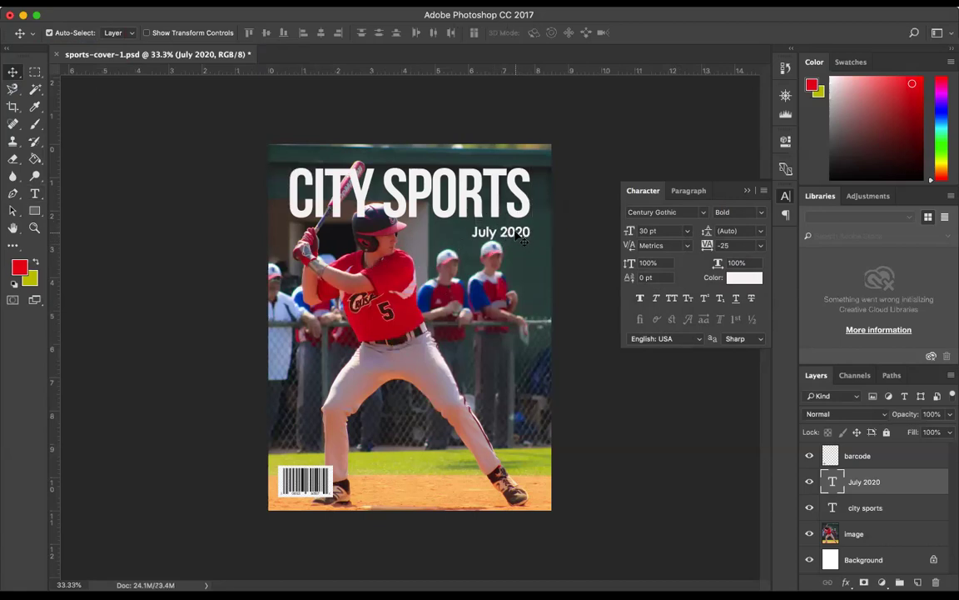
pyautogui.moveTo(517, 236); pyautogui.dragTo(517, 234)
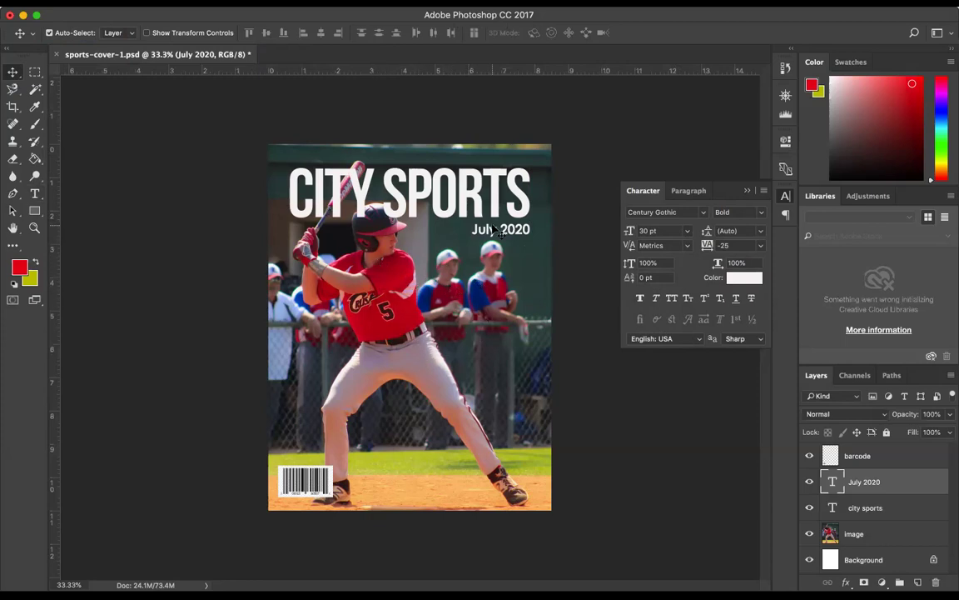
pyautogui.click(35, 106)
pyautogui.click(390, 287)
pyautogui.click(391, 287)
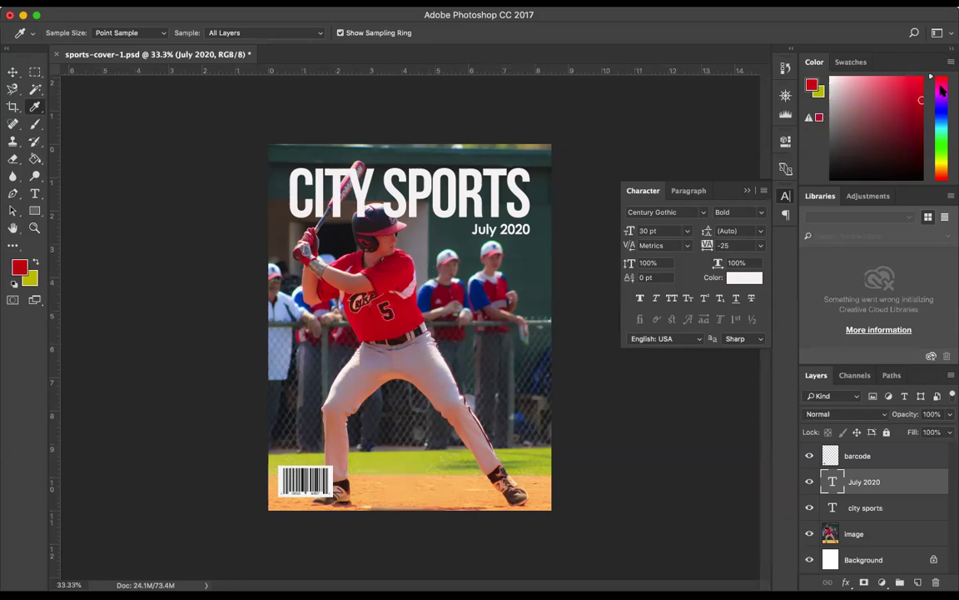
pyautogui.click(422, 454)
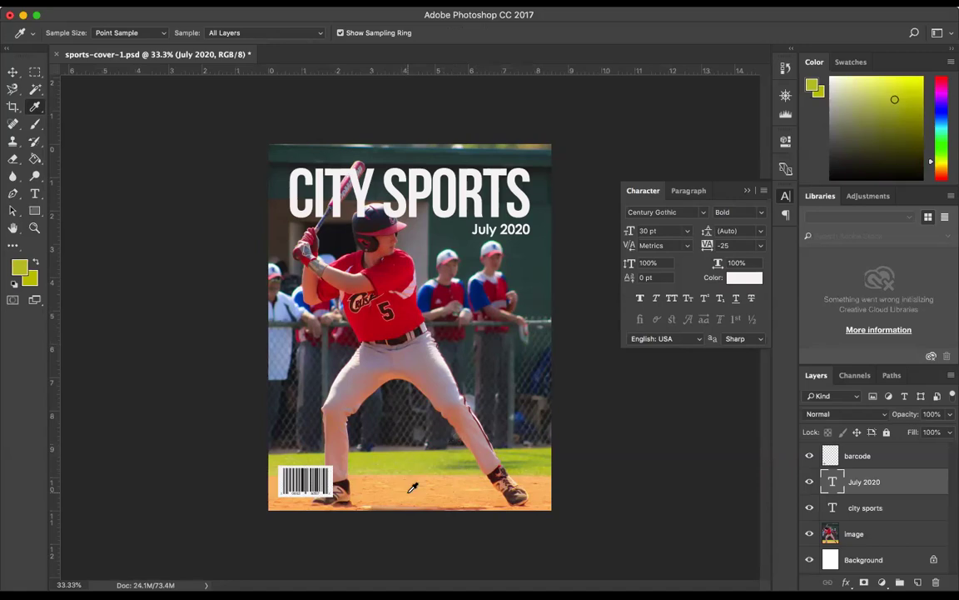
pyautogui.click(408, 493)
pyautogui.click(407, 456)
pyautogui.click(34, 193)
pyautogui.tripleClick(487, 230)
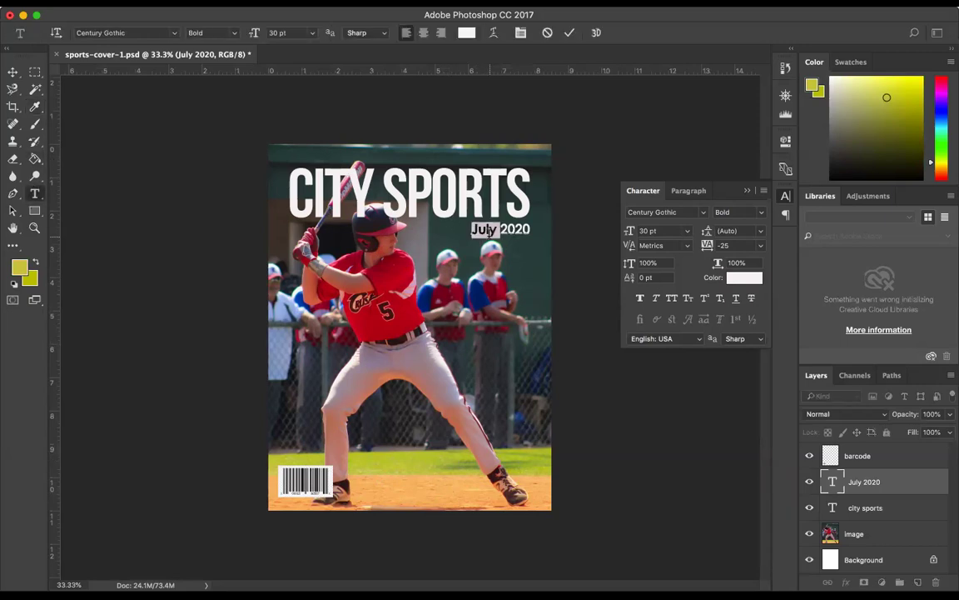
pyautogui.click(35, 107)
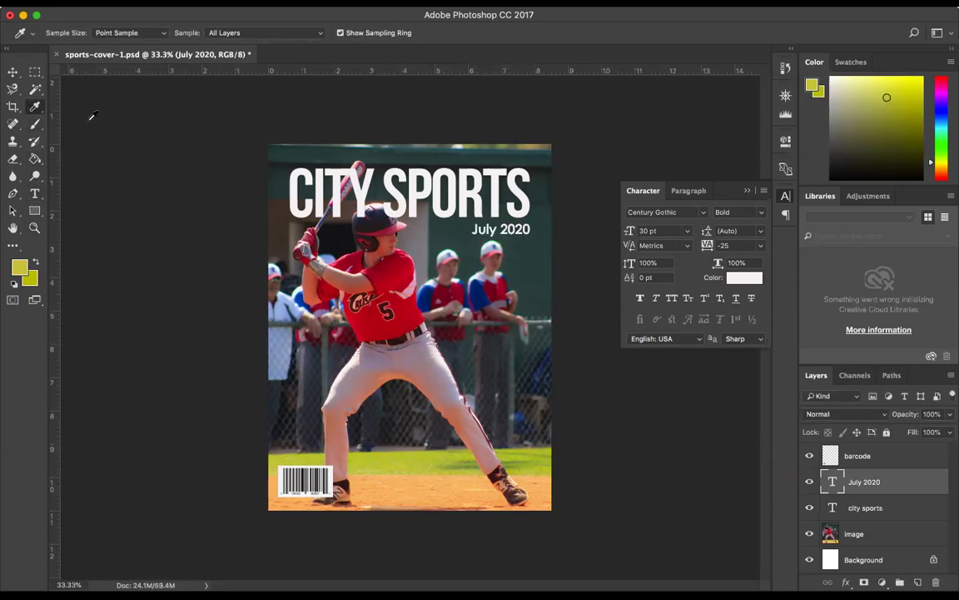
pyautogui.click(348, 240)
pyautogui.moveTo(923, 104); pyautogui.dragTo(911, 85)
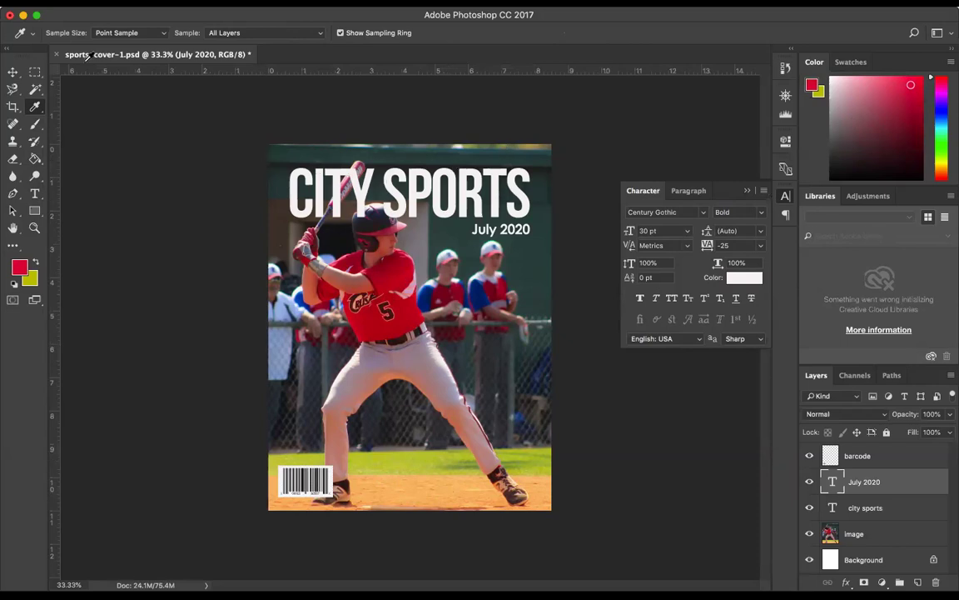
pyautogui.click(13, 75)
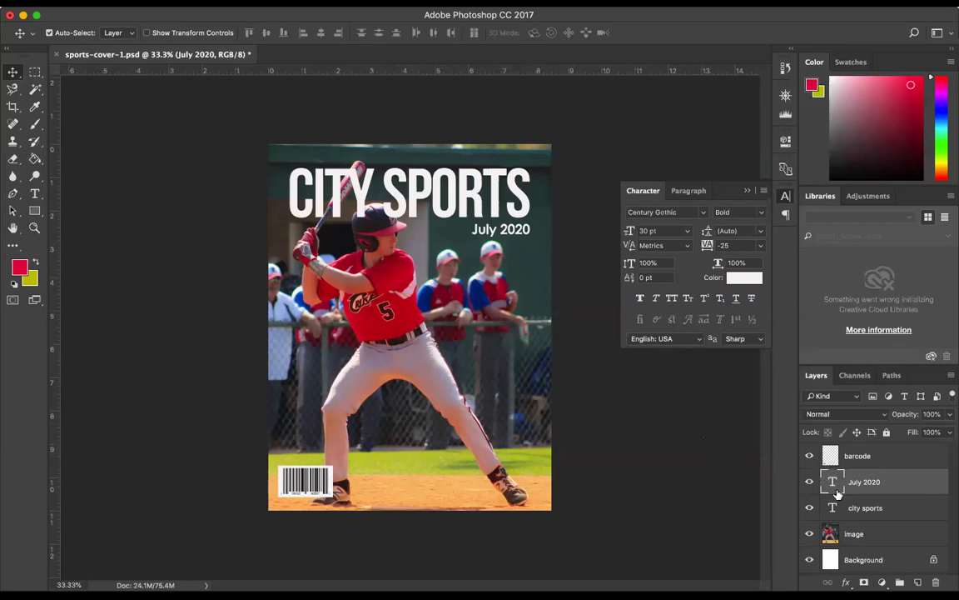
# Hide the city sports headline layer and zoom the photo to 66.7%
pyautogui.click(810, 509)
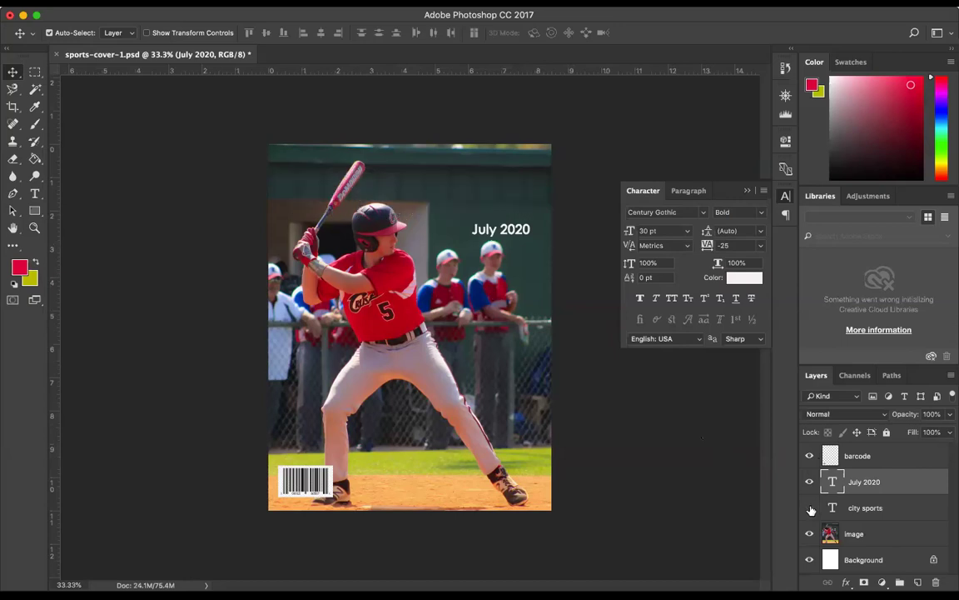
pyautogui.click(810, 509)
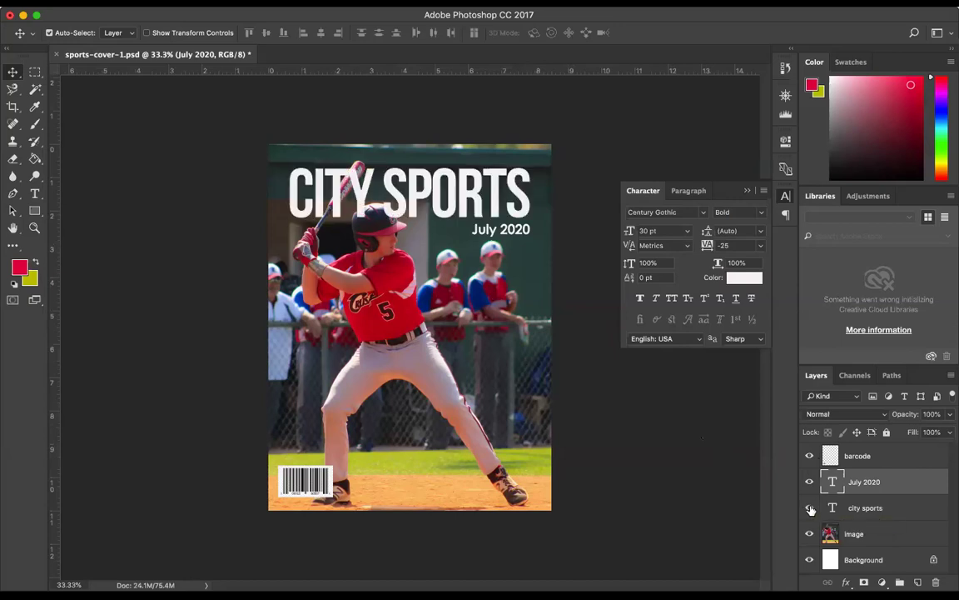
pyautogui.click(811, 509)
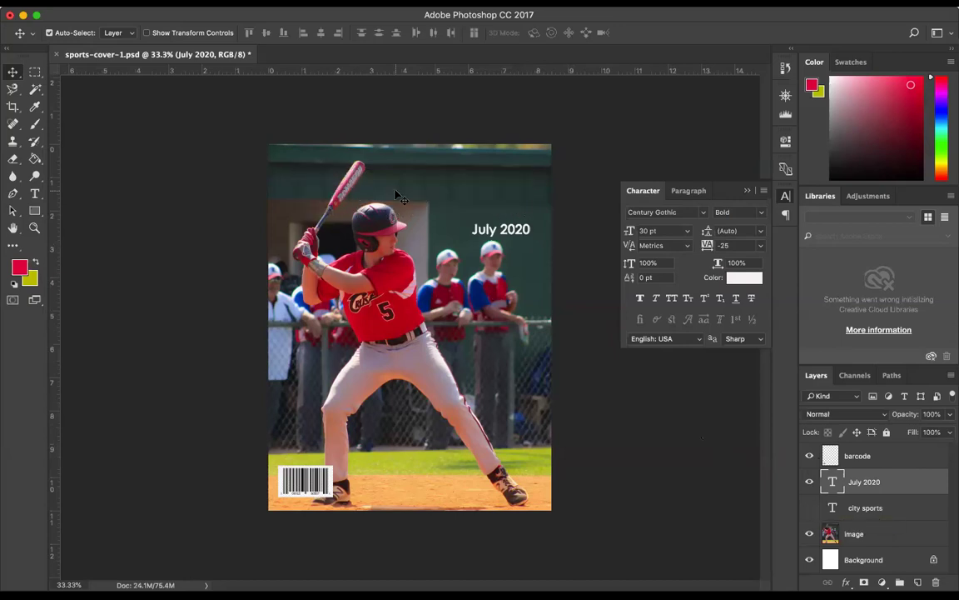
pyautogui.hotkey('ctrl', '+')
pyautogui.hotkey('ctrl', '+')
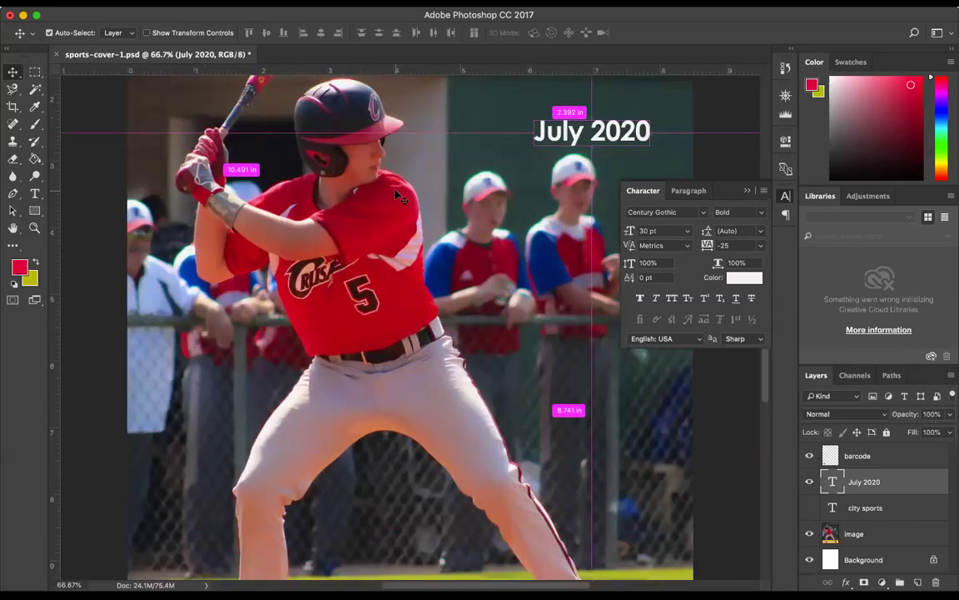
# Switch the lasso tool to the Polygonal Lasso
pyautogui.scroll(-2, 398, 196)
pyautogui.scroll(-2, 398, 195)
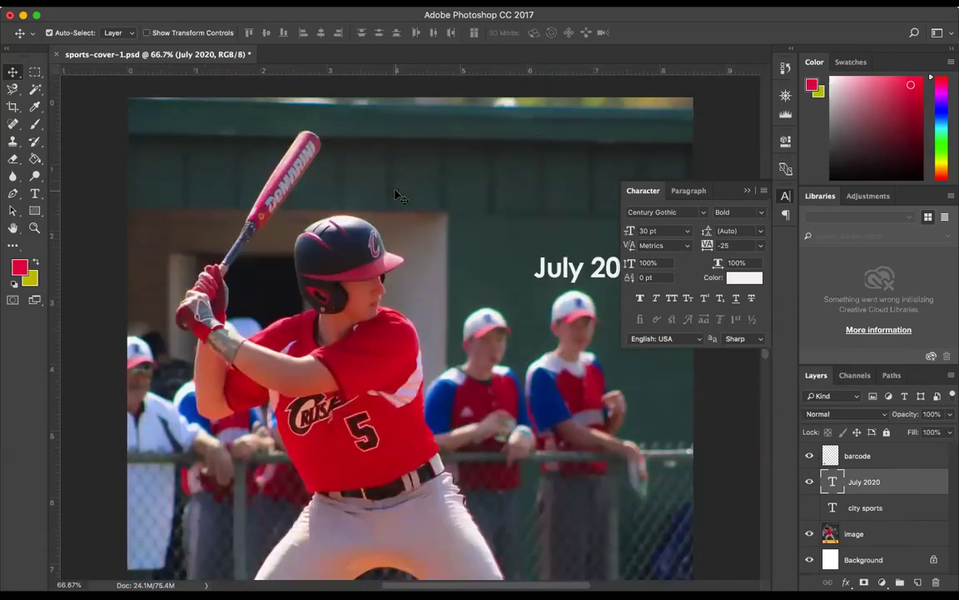
pyautogui.click(13, 90)
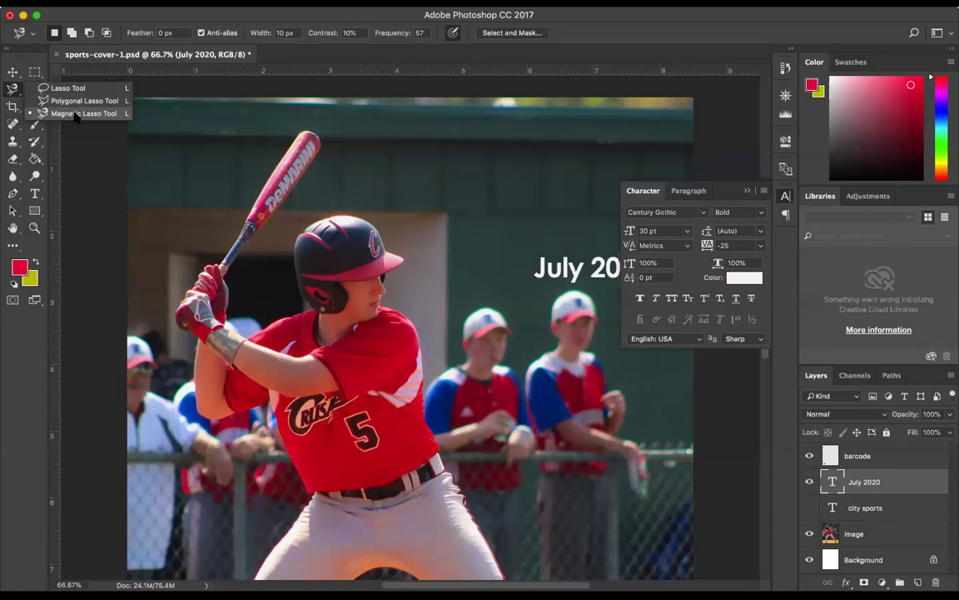
pyautogui.click(83, 101)
# Draw a test triangular selection near the bat, then deselect it
pyautogui.click(370, 210)
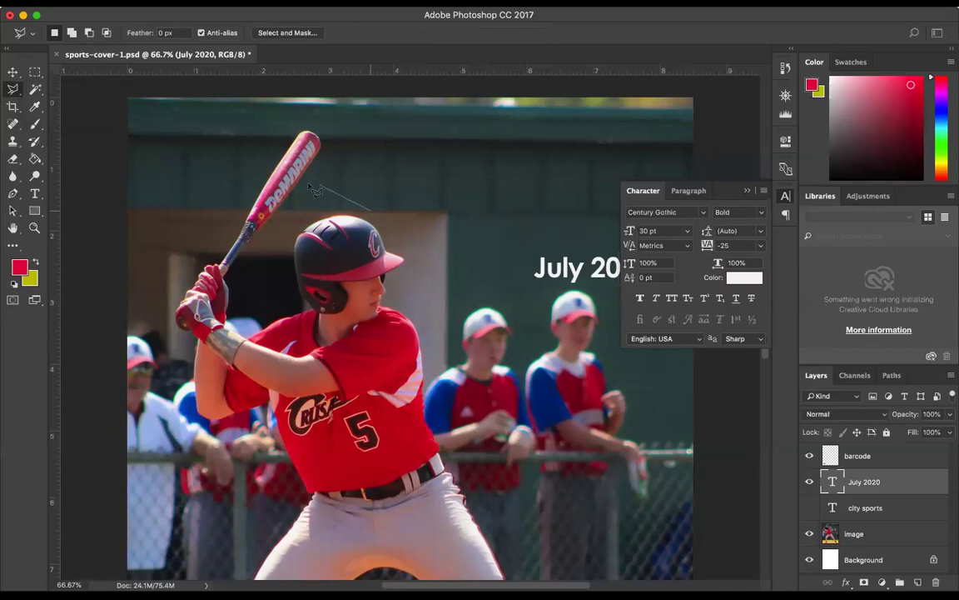
pyautogui.click(234, 148)
pyautogui.click(225, 208)
pyautogui.click(371, 215)
pyautogui.hotkey('ctrl', 'd')
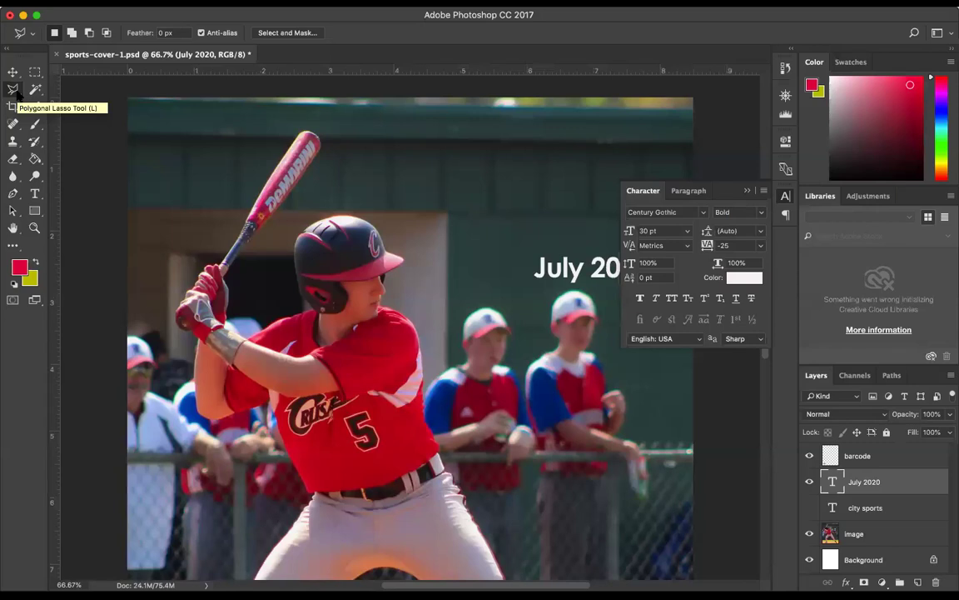
# Switch to the Magnetic Lasso and zoom to 200% on the helmet
pyautogui.moveTo(17, 95); pyautogui.dragTo(61, 116)
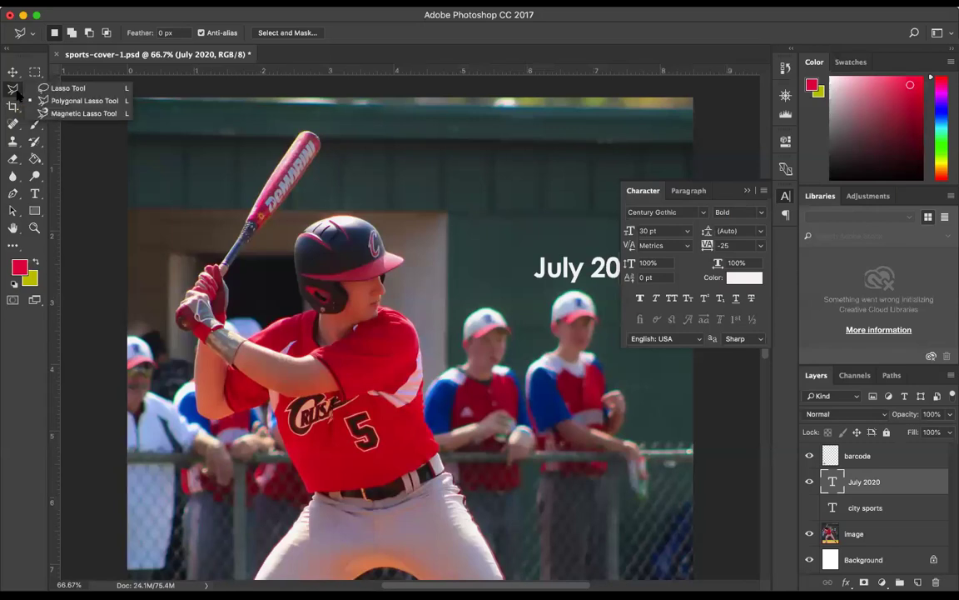
pyautogui.click(61, 115)
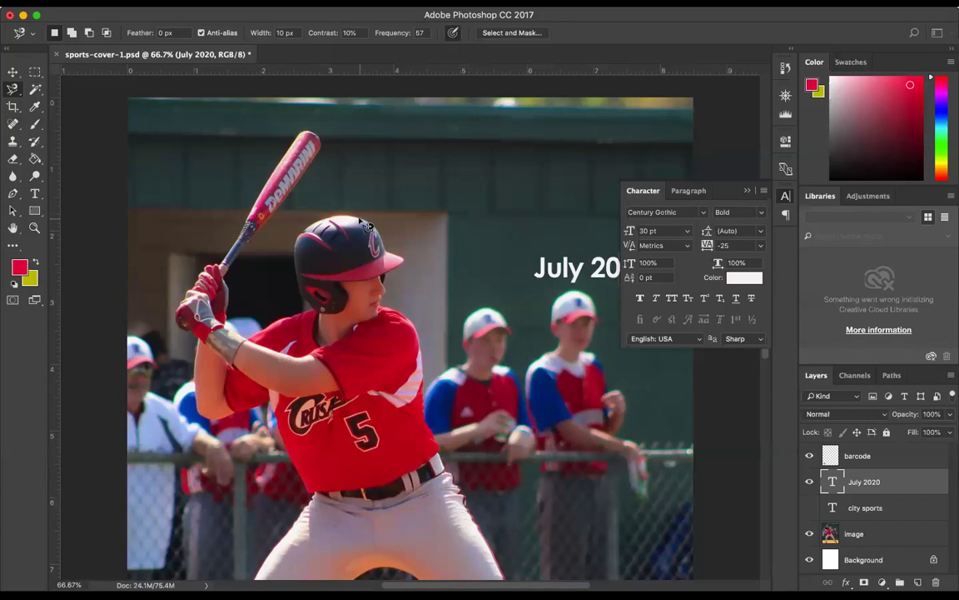
pyautogui.hotkey('ctrl', '+')
pyautogui.hotkey('ctrl', '+')
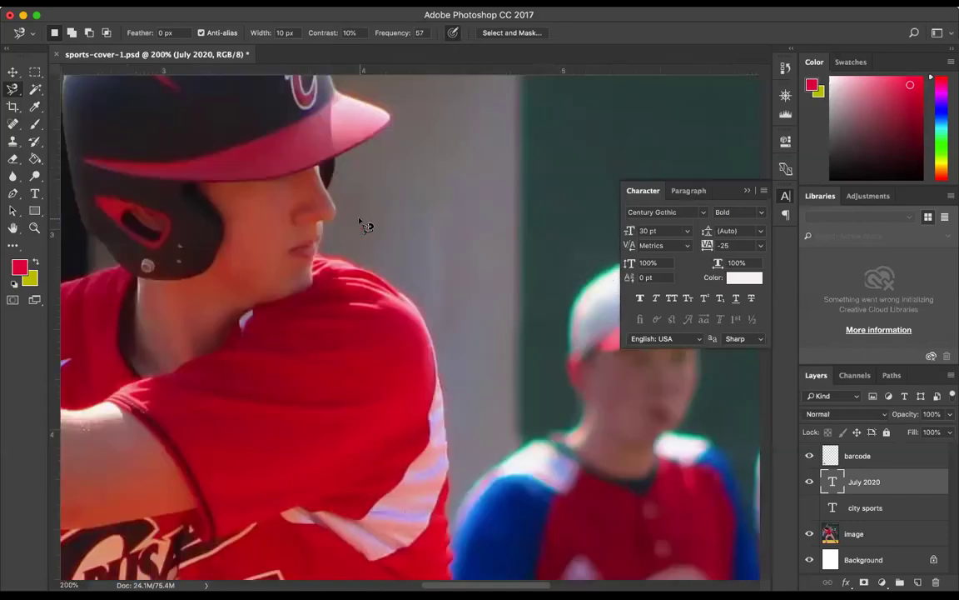
pyautogui.scroll(4, 367, 227)
pyautogui.hscroll(-5, 367, 226)
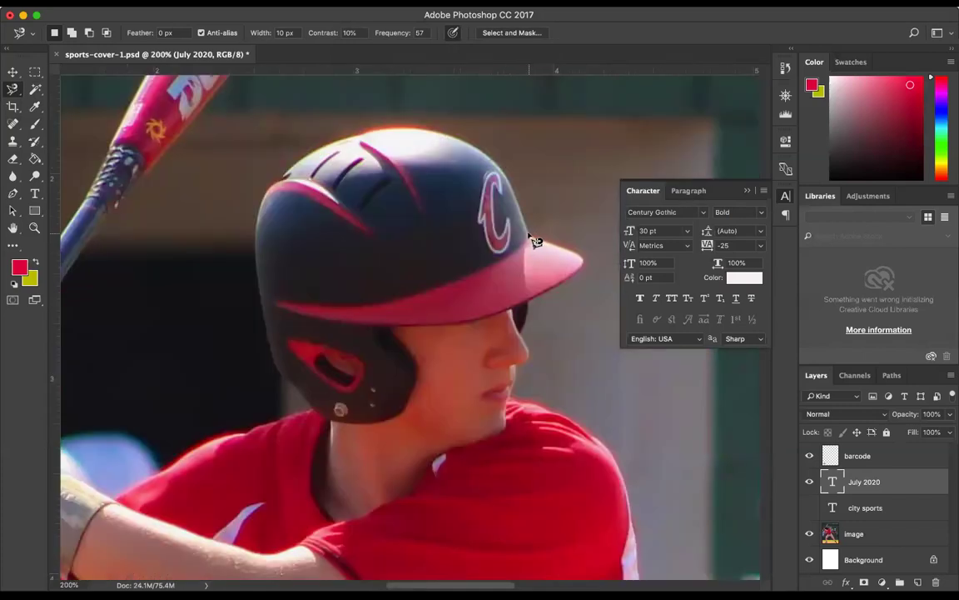
# Trace a selection around the helmet shell and attempt Layer via Copy
pyautogui.click(530, 235)
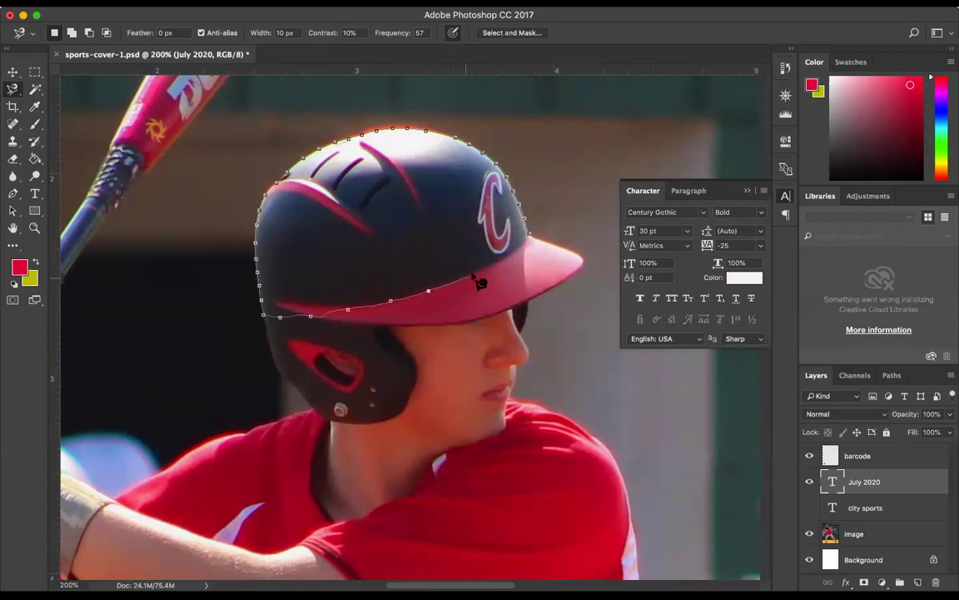
pyautogui.doubleClick(537, 240)
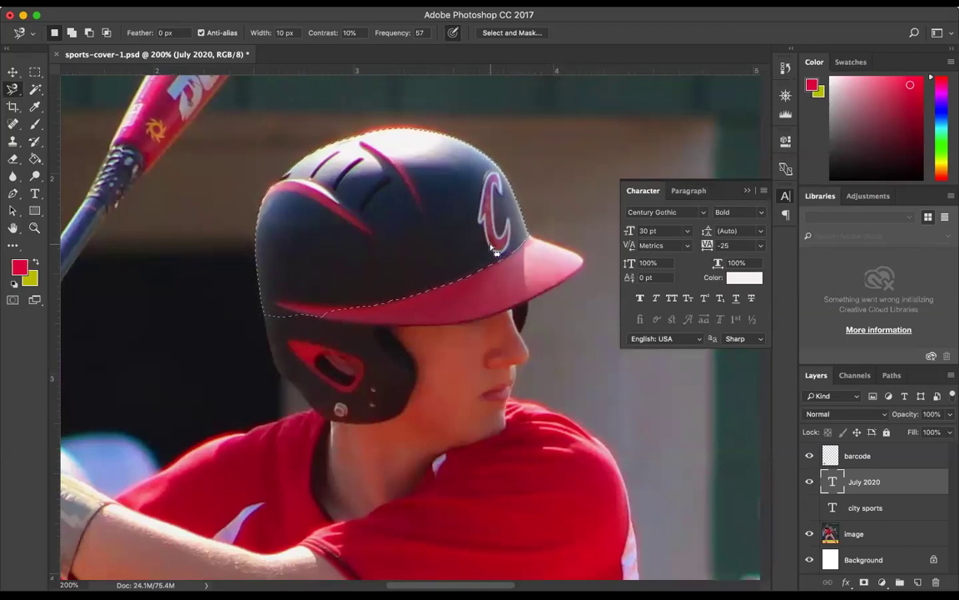
pyautogui.hotkey('ctrl', 'j')
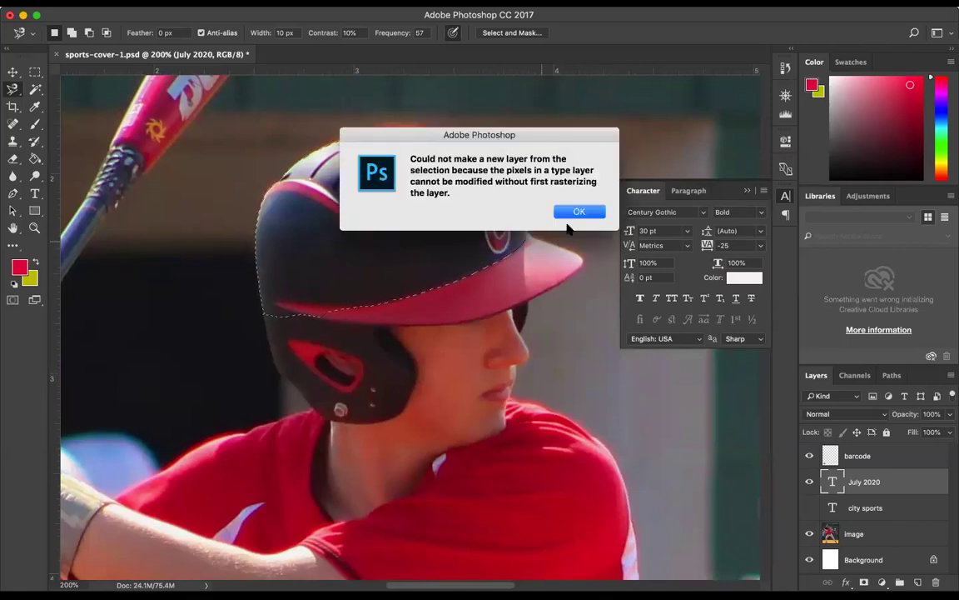
# Dismiss the rasterize warning, retry Layer via Copy, and dismiss it again
pyautogui.click(579, 214)
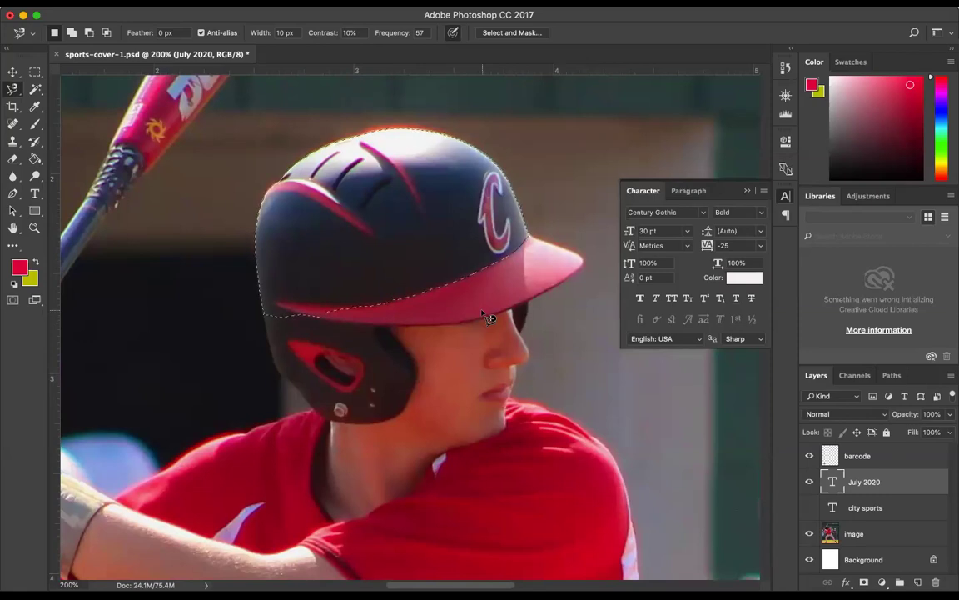
pyautogui.hotkey('ctrl', 'j')
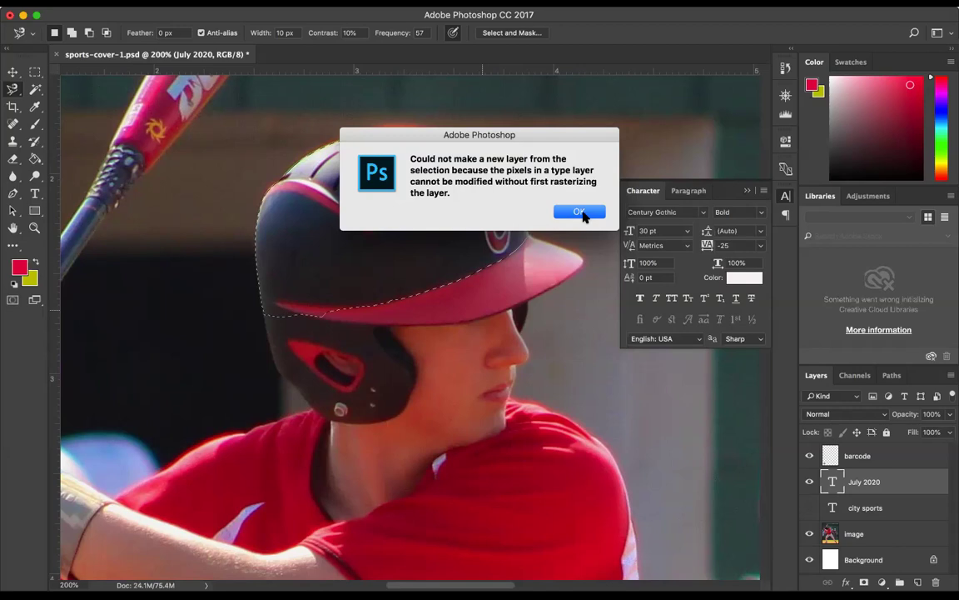
pyautogui.click(580, 212)
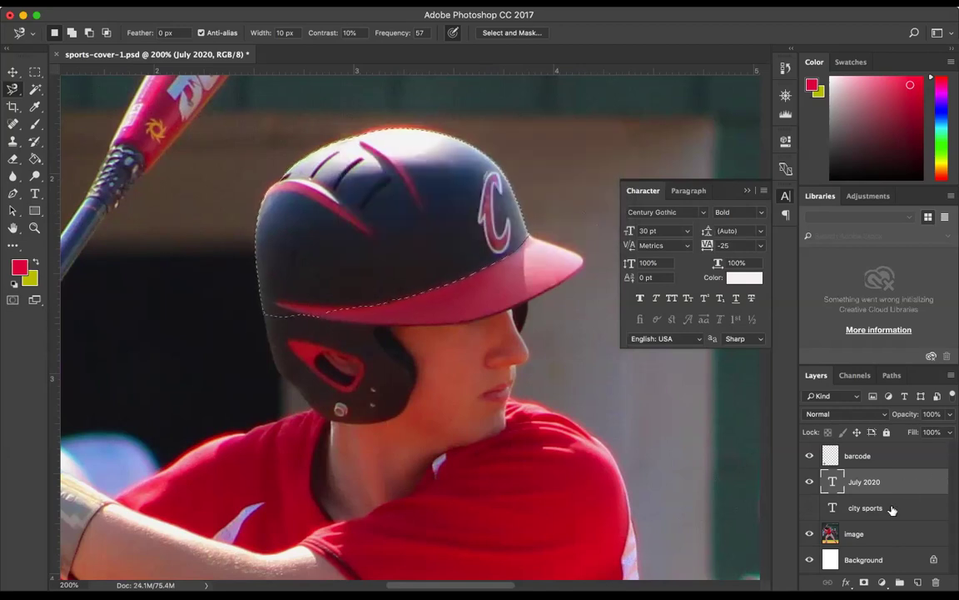
# Convert the image layer to a smart object
pyautogui.click(872, 536)
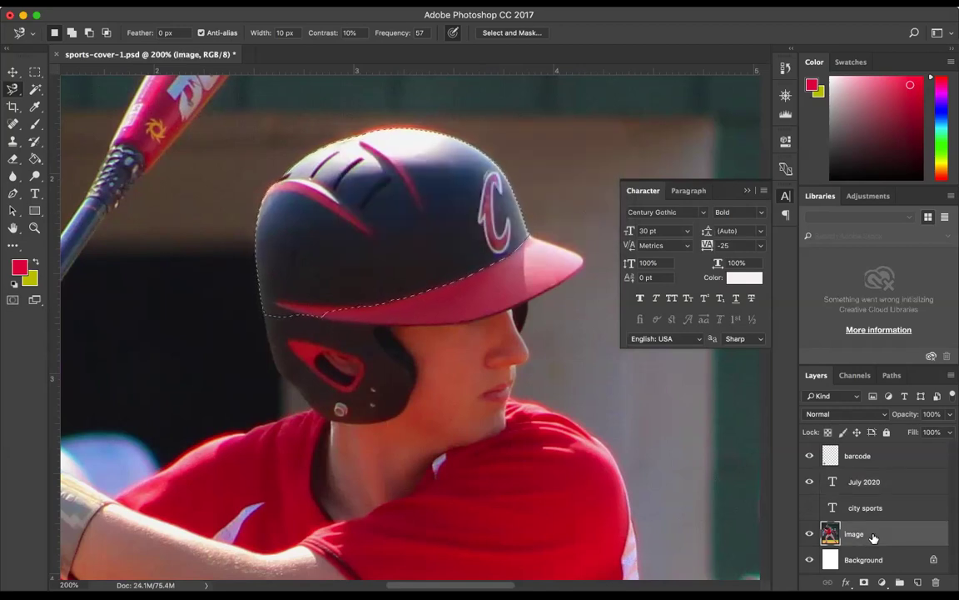
pyautogui.rightClick(873, 535)
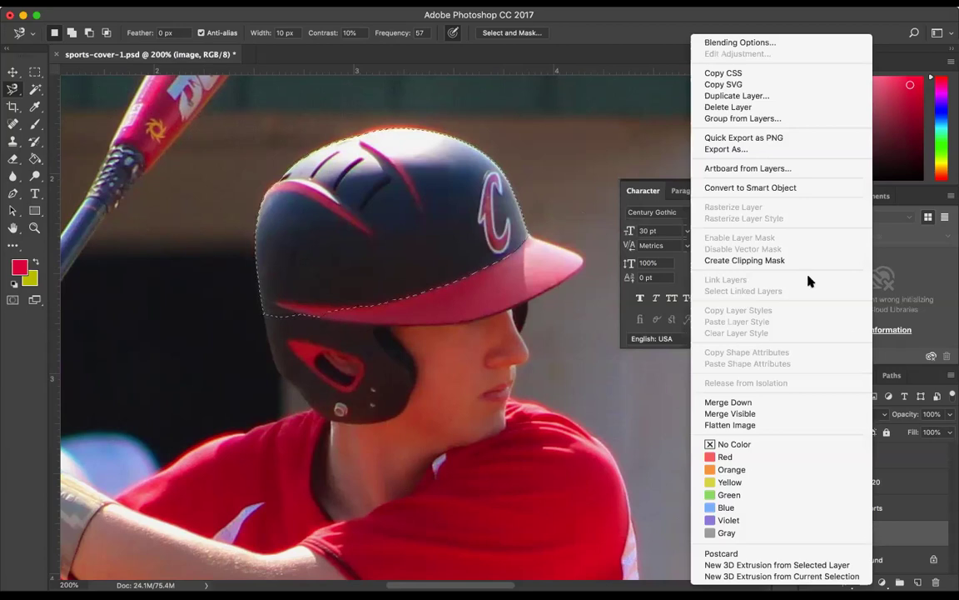
pyautogui.rightClick(886, 540)
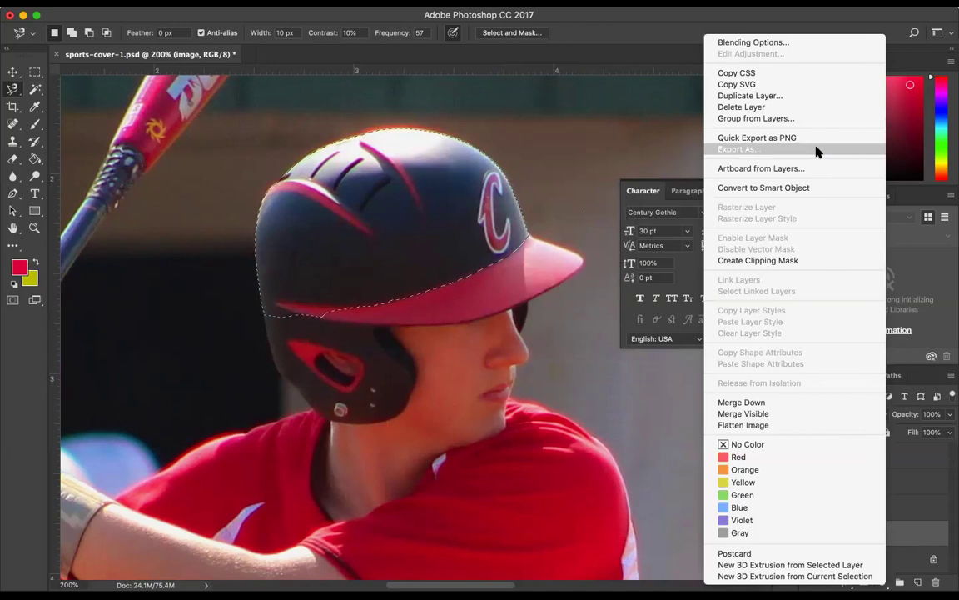
pyautogui.click(775, 189)
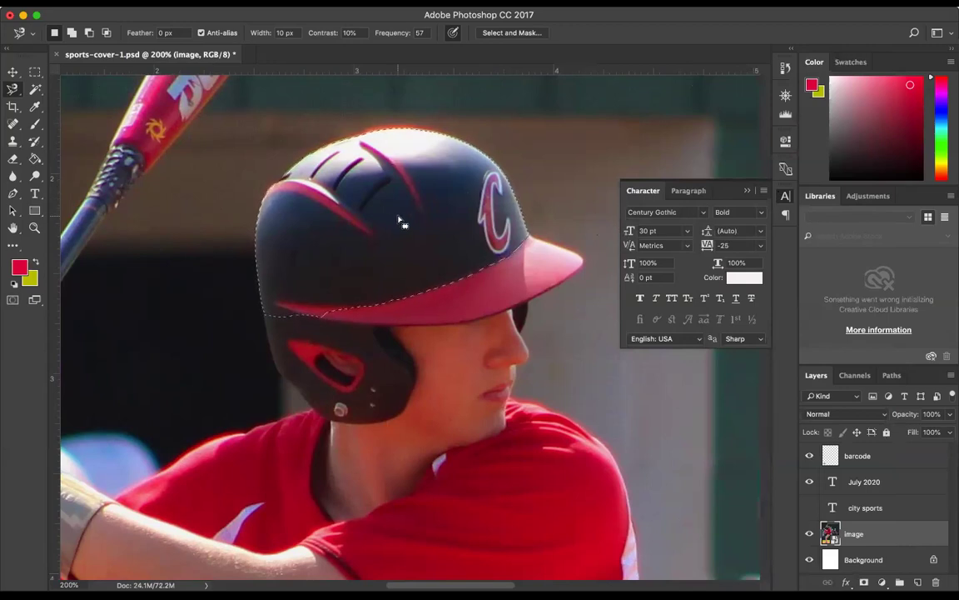
# Copy the helmet selection to a new layer named 'helmet' and zoom out
pyautogui.hotkey('ctrl', 'j')
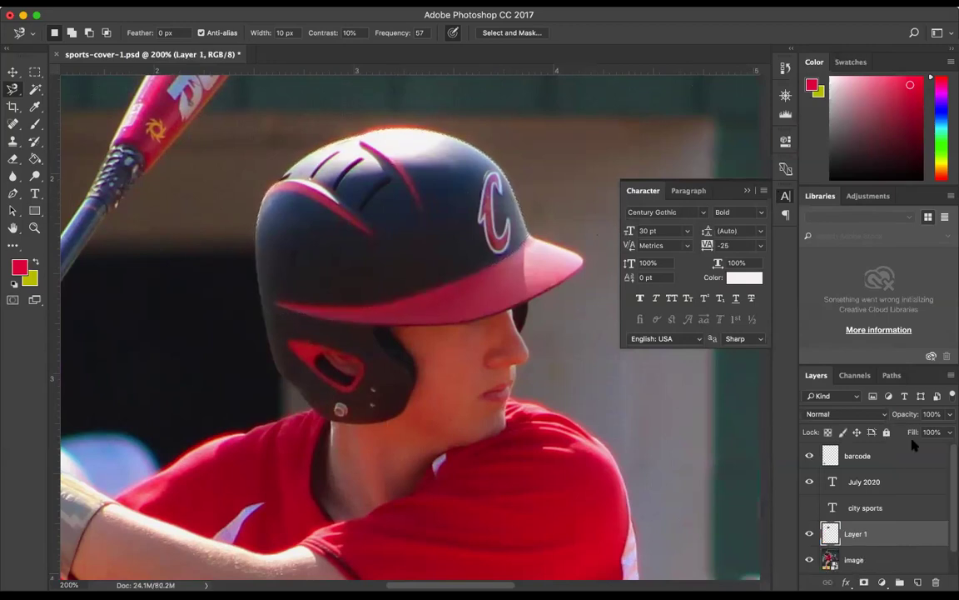
pyautogui.doubleClick(856, 533)
pyautogui.write('hel')
pyautogui.write('met')
pyautogui.press('Return')
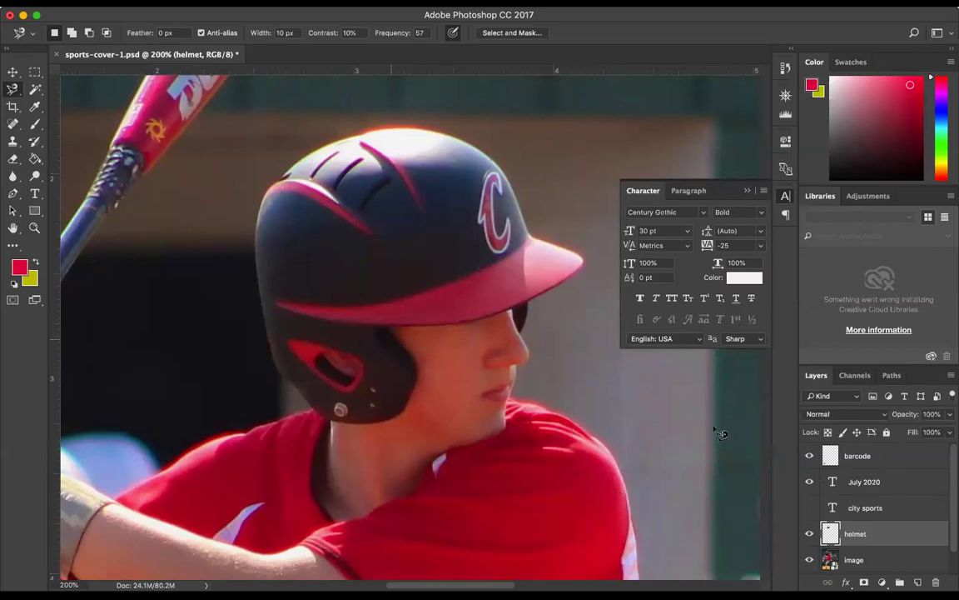
pyautogui.hotkey('ctrl', '-')
pyautogui.hotkey('ctrl', '-')
pyautogui.hotkey('ctrl', '-')
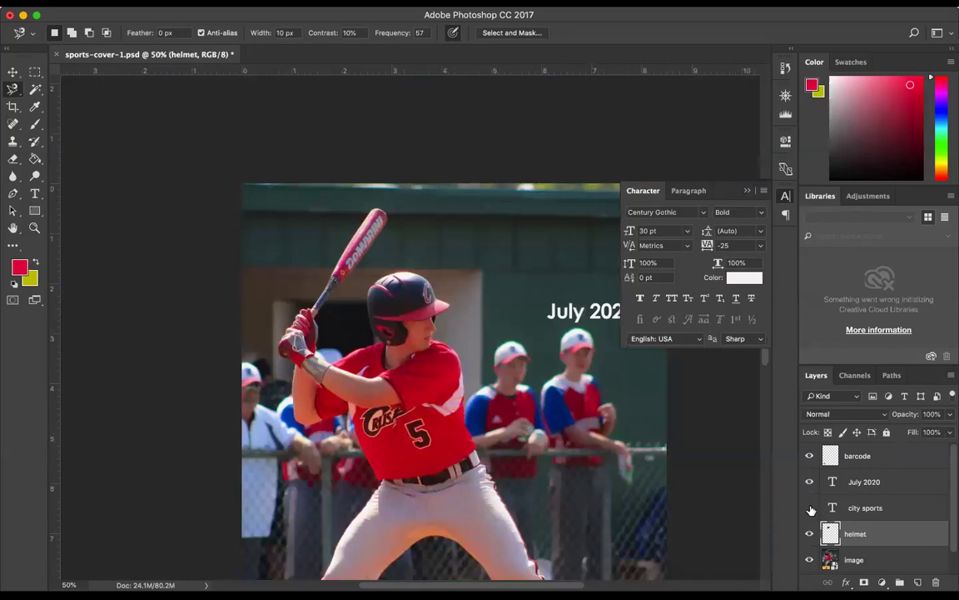
# Show the city sports layer and move the helmet layer to the top of the stack
pyautogui.click(810, 508)
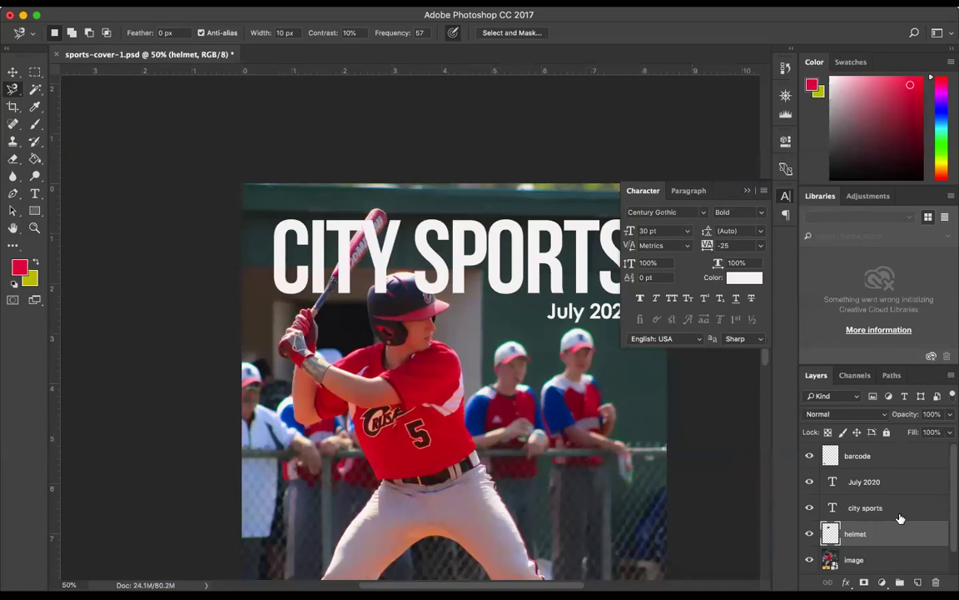
pyautogui.moveTo(868, 533); pyautogui.dragTo(871, 454)
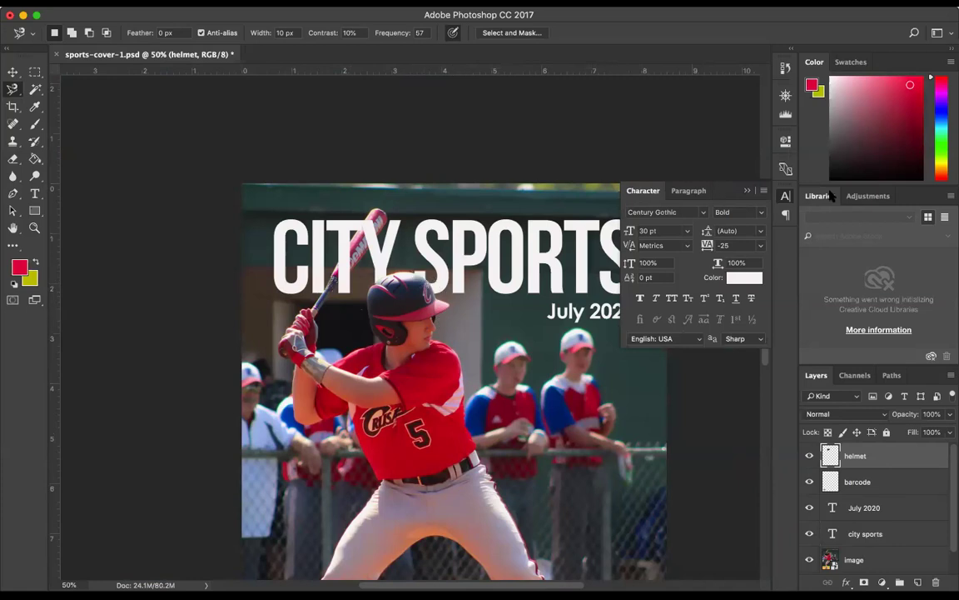
pyautogui.click(750, 192)
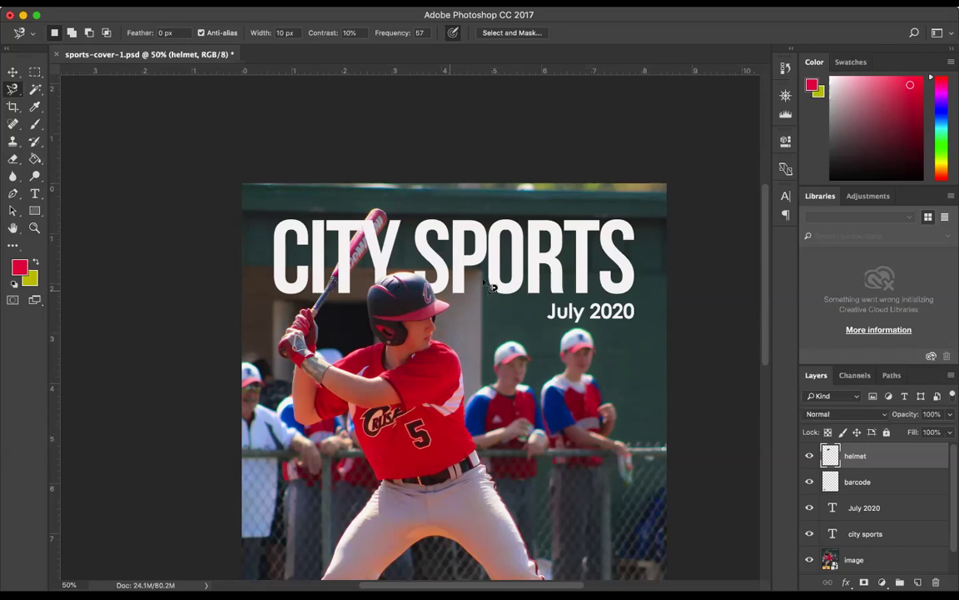
# Save the cover document as sports-cover-1.psd
pyautogui.scroll(-1, 522, 282)
pyautogui.scroll(-4, 523, 282)
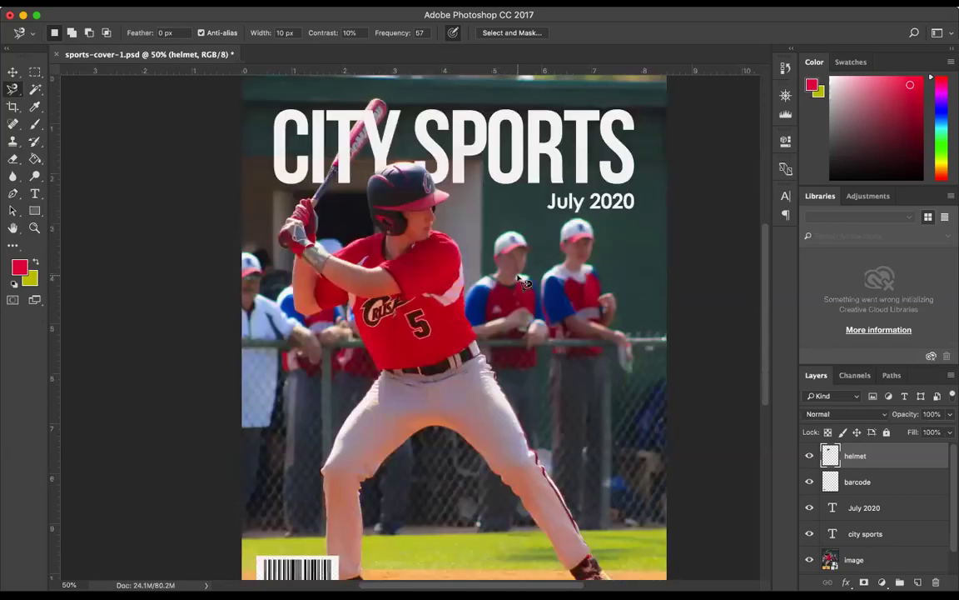
pyautogui.scroll(-5, 525, 283)
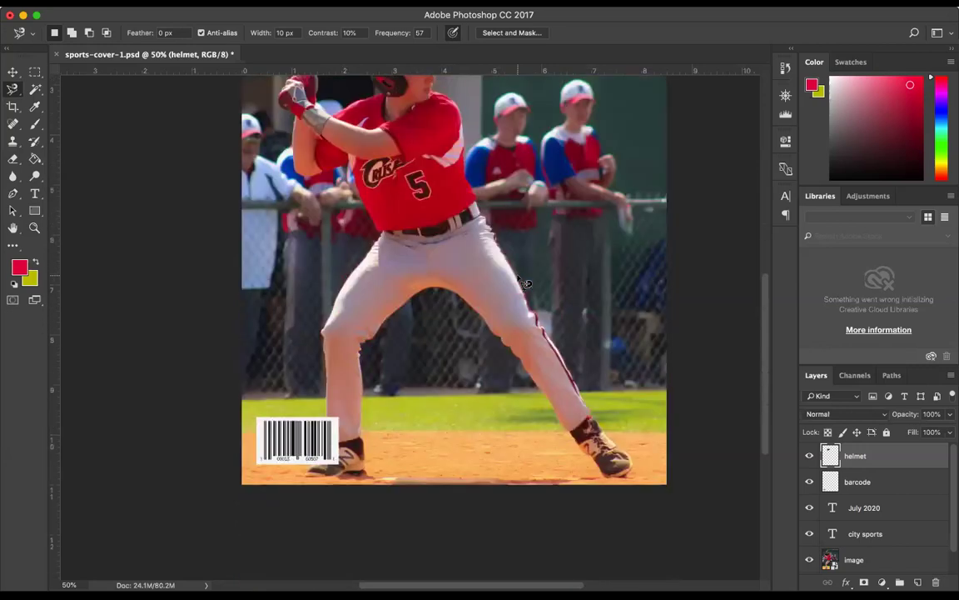
pyautogui.scroll(4, 525, 283)
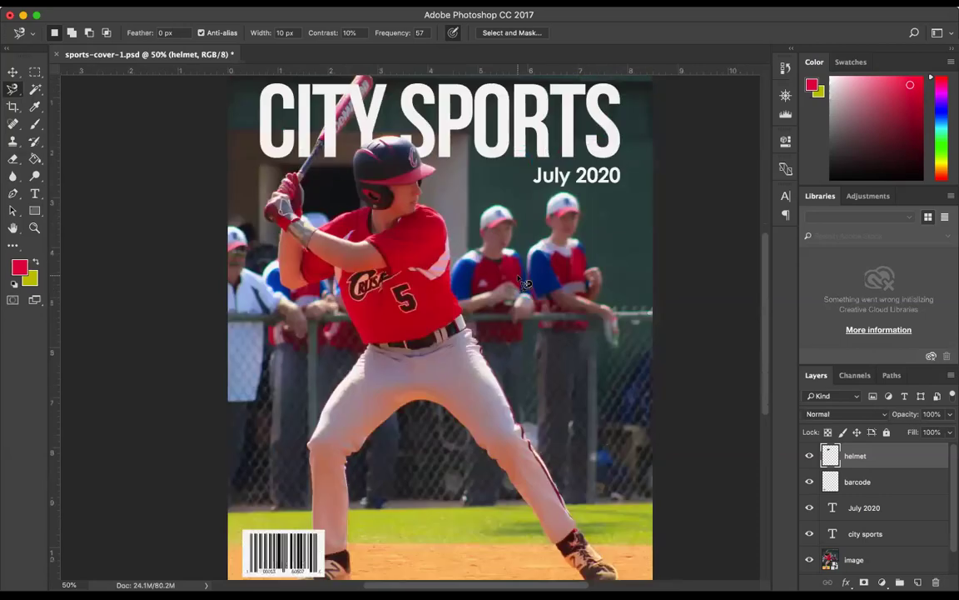
pyautogui.scroll(1, 523, 281)
pyautogui.hscroll(-1, 523, 282)
pyautogui.hotkey('ctrl', 's')
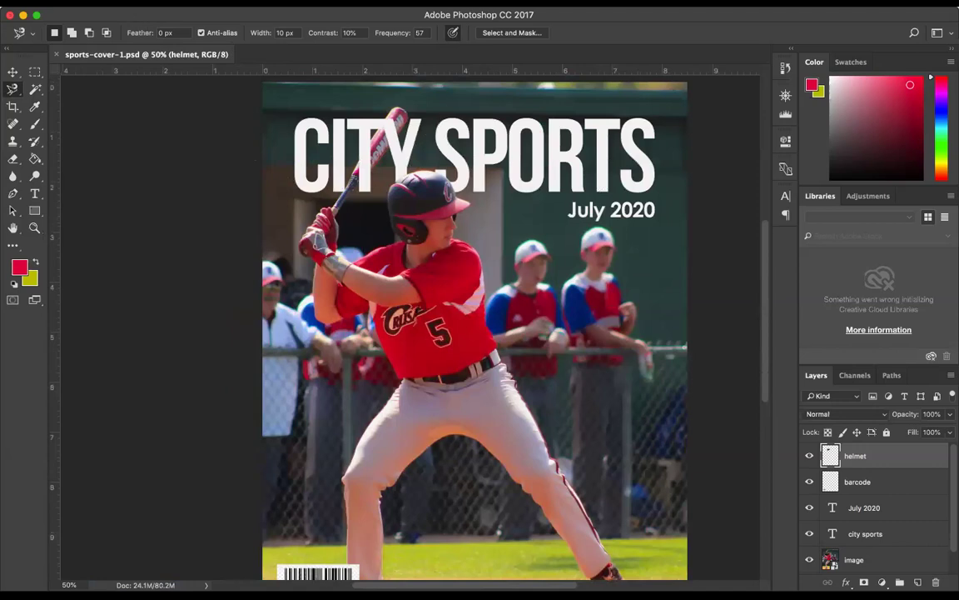
# Export the cover with Export As as a 2550 × 3300 JPG, then save
pyautogui.click(119, 3)
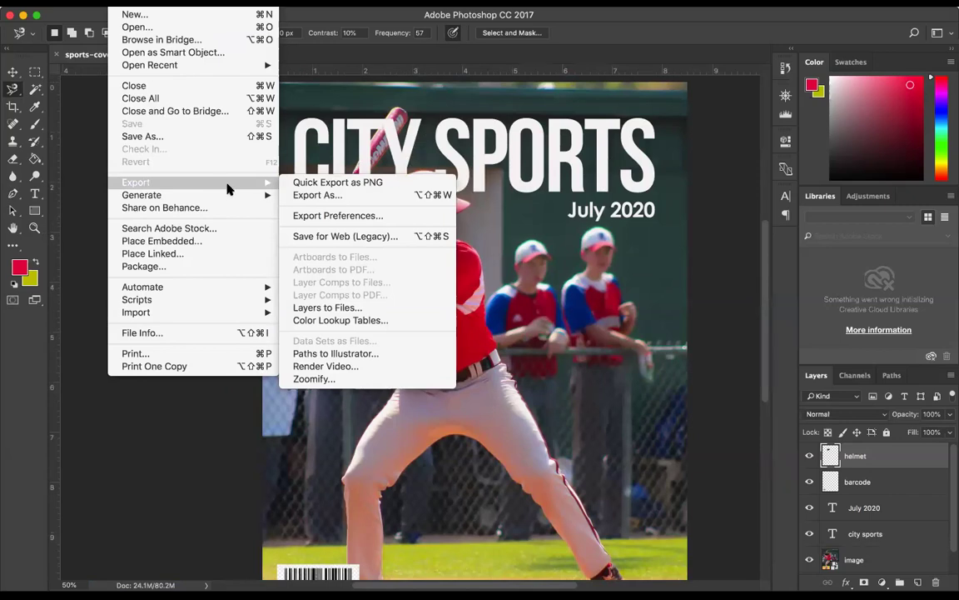
pyautogui.click(315, 197)
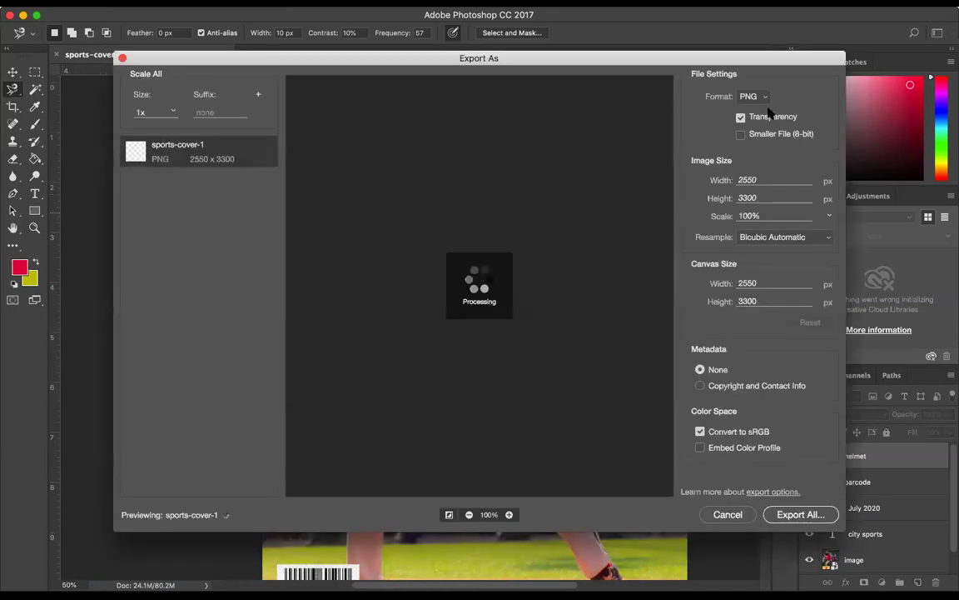
pyautogui.click(764, 96)
pyautogui.click(748, 119)
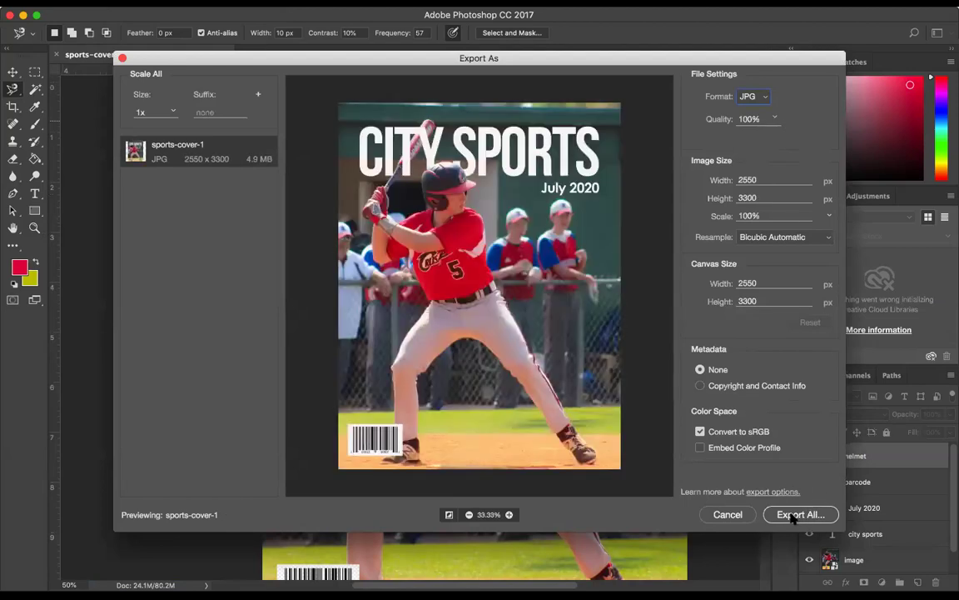
pyautogui.click(795, 514)
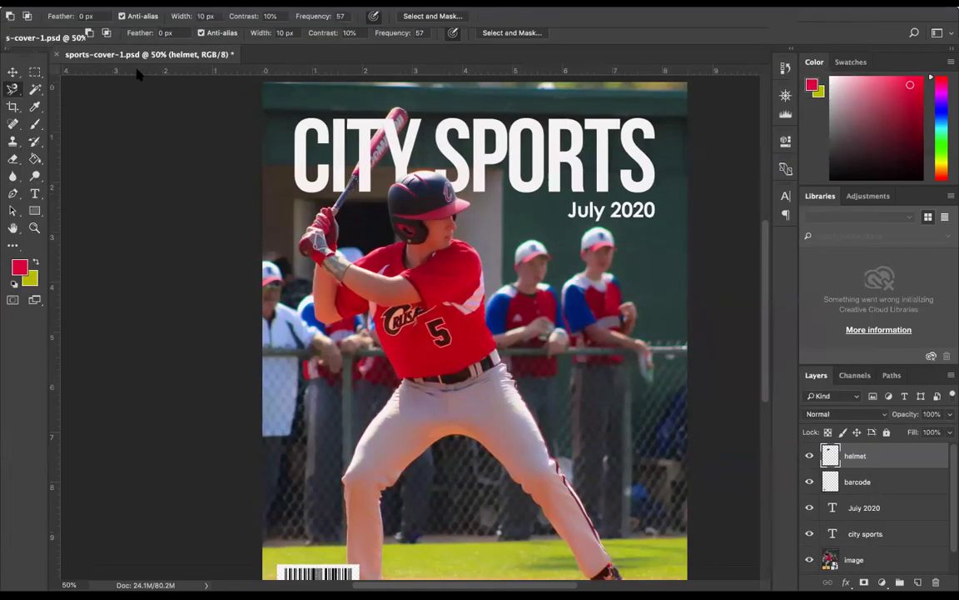
pyautogui.hotkey('ctrl', 's')
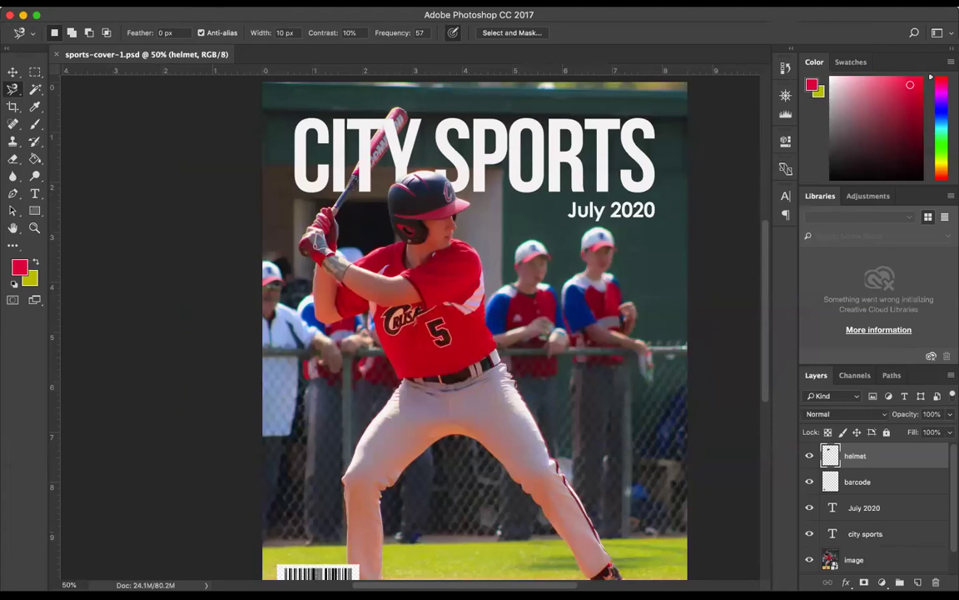
# Quit Photoshop so the exported sports-cover-1.jpg can be viewed in Preview
pyautogui.press('Escape')
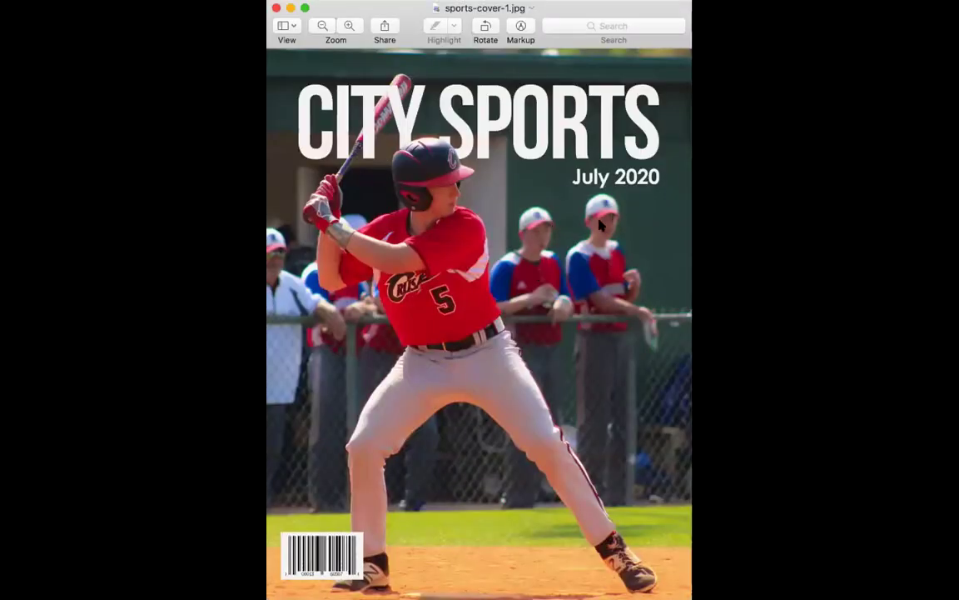
# Switch the Preview window showing sports-cover-1.jpg to full screen
pyautogui.click(306, 9)
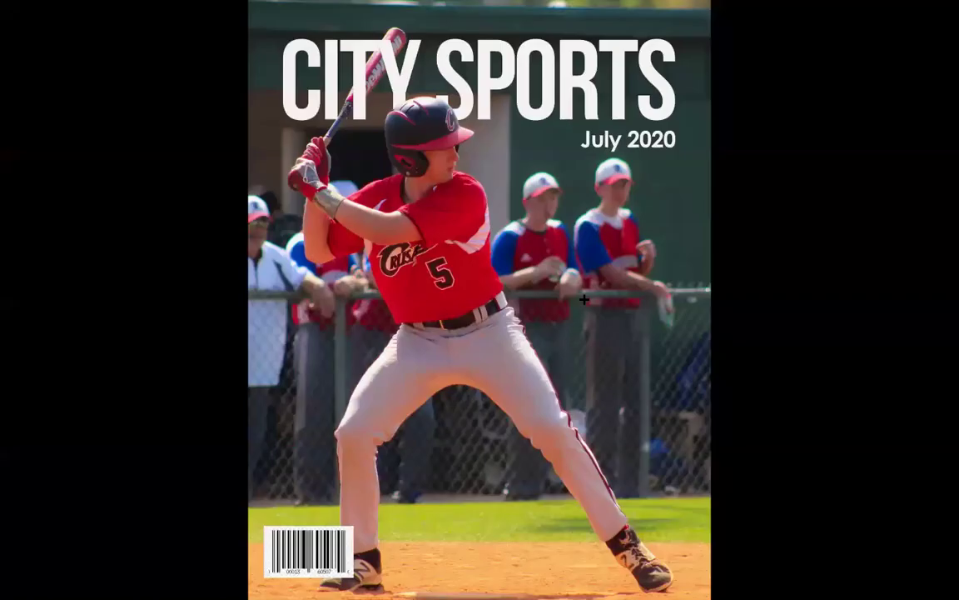